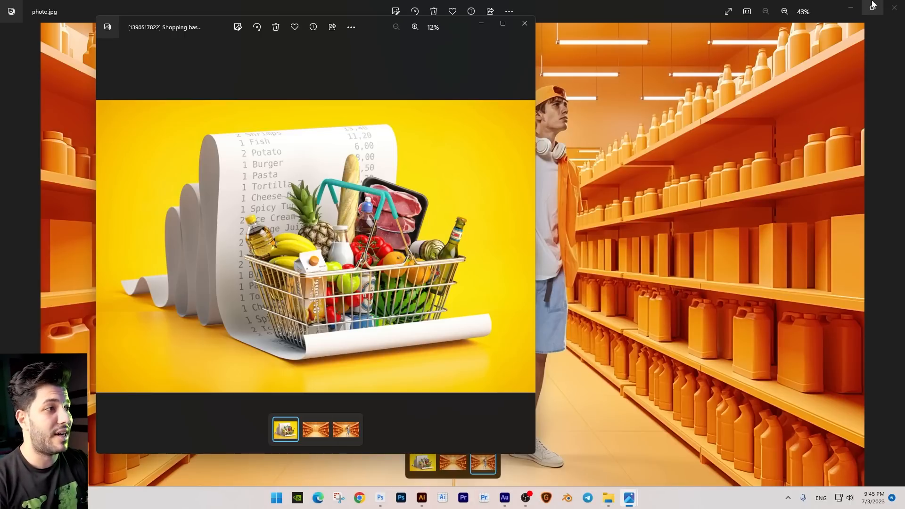
Close the open image preview and take a look at photo 2.jpg in the project folder
click(892, 14)
drag(843, 156, 468, 493)
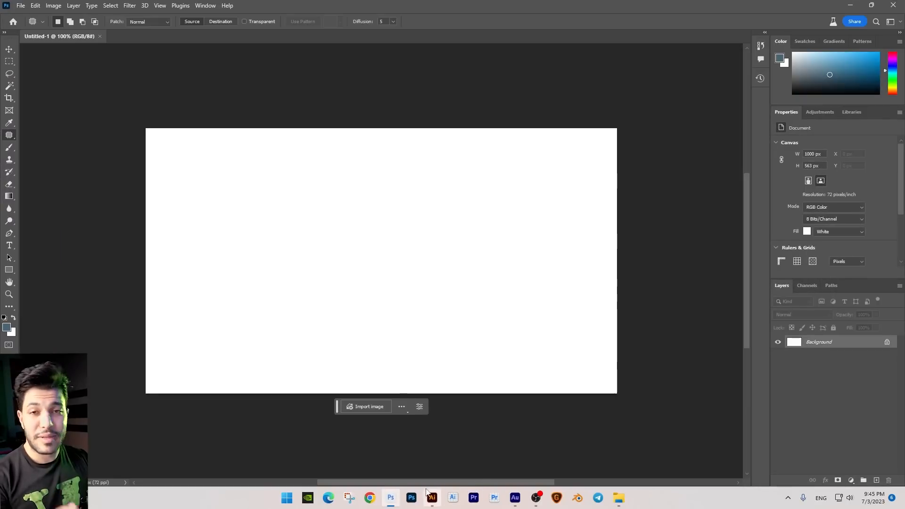
click(849, 6)
click(713, 149)
double_click(713, 148)
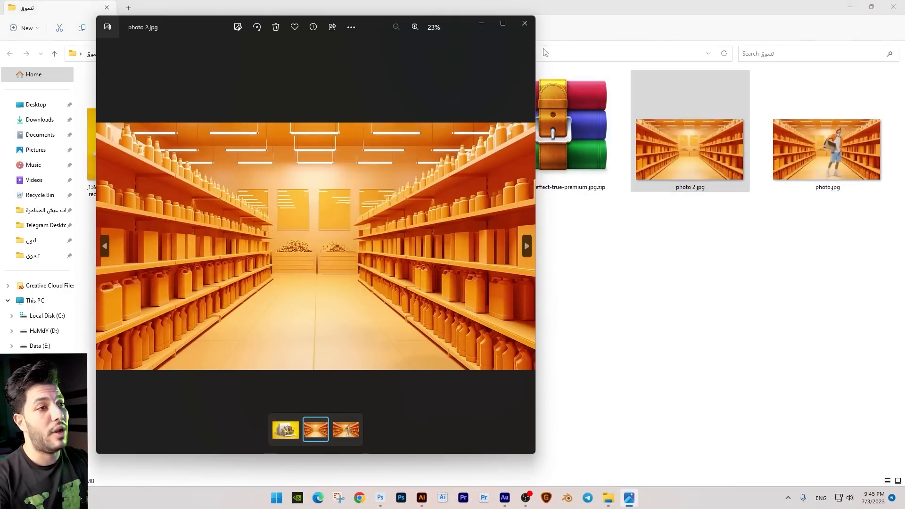
click(529, 30)
Open photo.jpg from the project folder in Photoshop (Beta)
drag(791, 183, 769, 254)
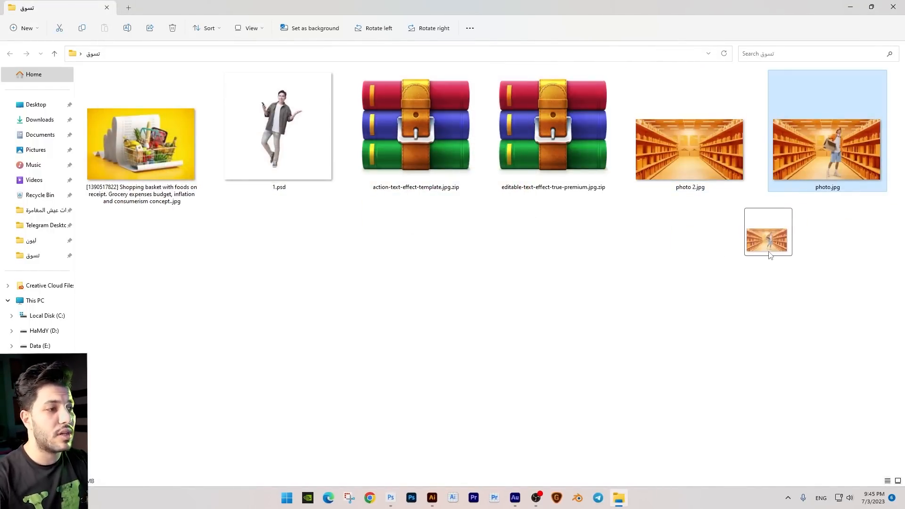
drag(770, 254, 673, 19)
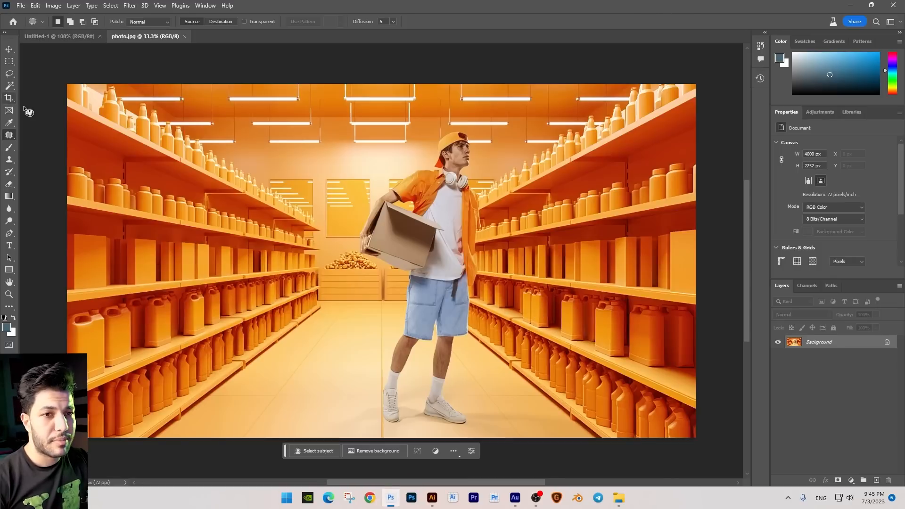
Outline the man and his box with the Patch tool and remove him using Generative Fill with an empty prompt
right_click(8, 136)
click(47, 163)
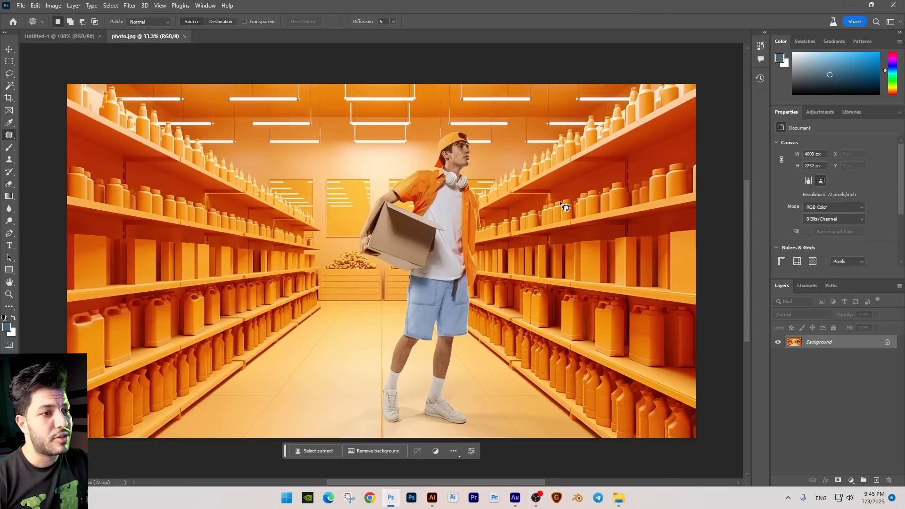
mouse_move(380, 269)
mouse_down()
mouse_move(357, 255)
mouse_move(353, 239)
mouse_move(374, 189)
mouse_move(457, 124)
mouse_move(483, 145)
mouse_move(472, 173)
mouse_move(485, 202)
mouse_move(473, 335)
mouse_move(455, 363)
mouse_move(480, 400)
mouse_move(533, 409)
mouse_move(560, 432)
mouse_move(538, 454)
mouse_move(421, 465)
mouse_up()
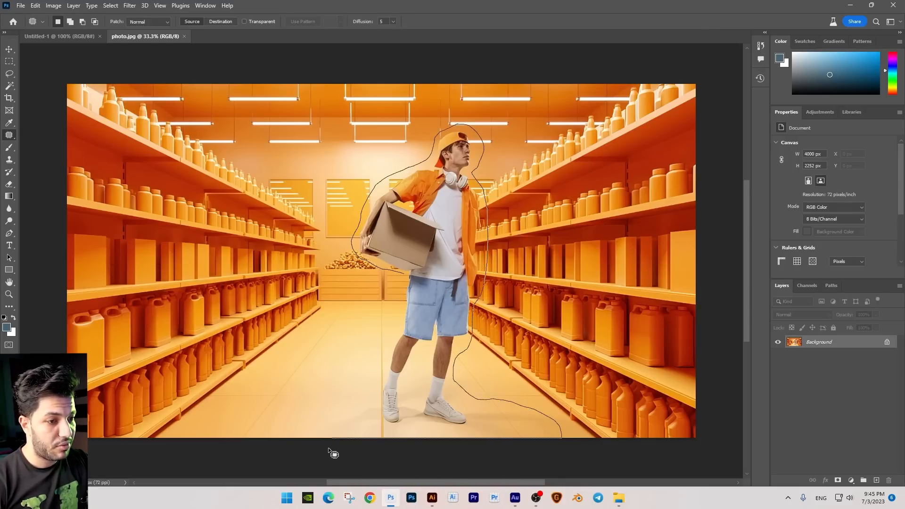
drag(329, 452, 328, 454)
click(374, 451)
click(490, 446)
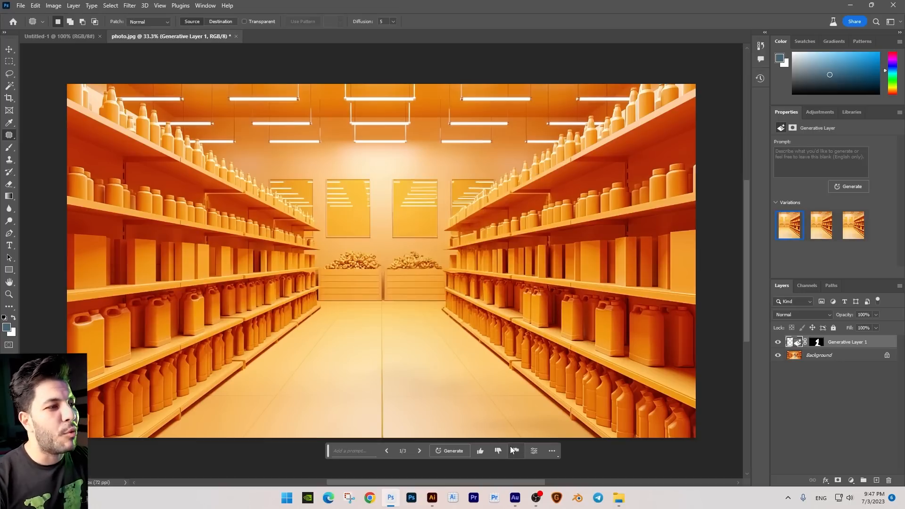
Compare the generated variations, choose the third one, and toggle the generative layer to compare it with the original
click(825, 241)
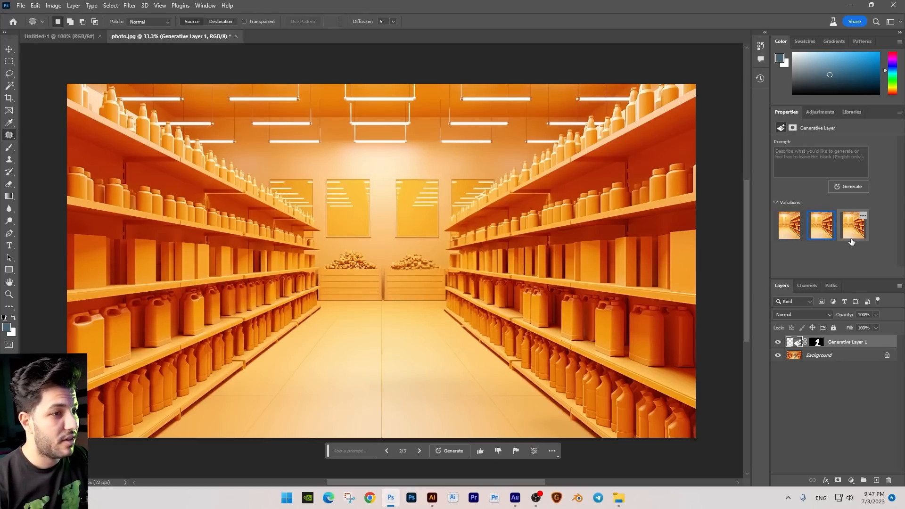
click(852, 239)
click(788, 234)
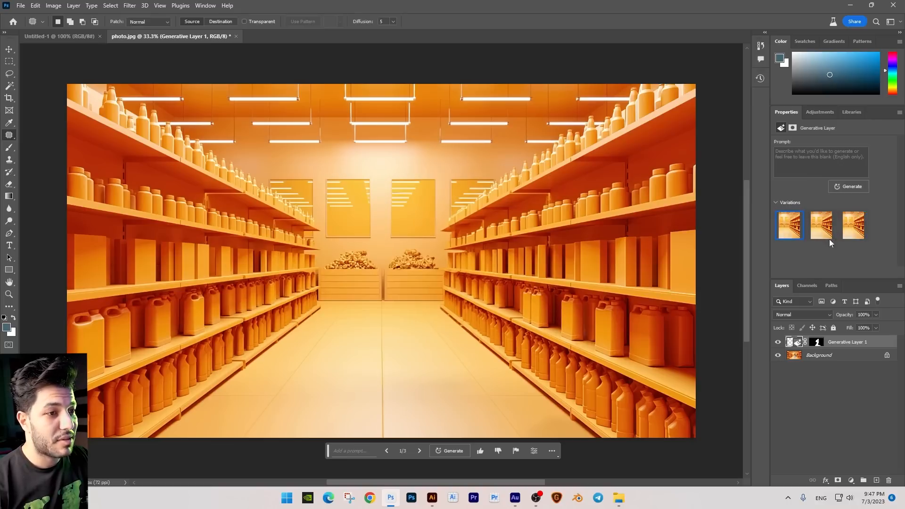
click(848, 236)
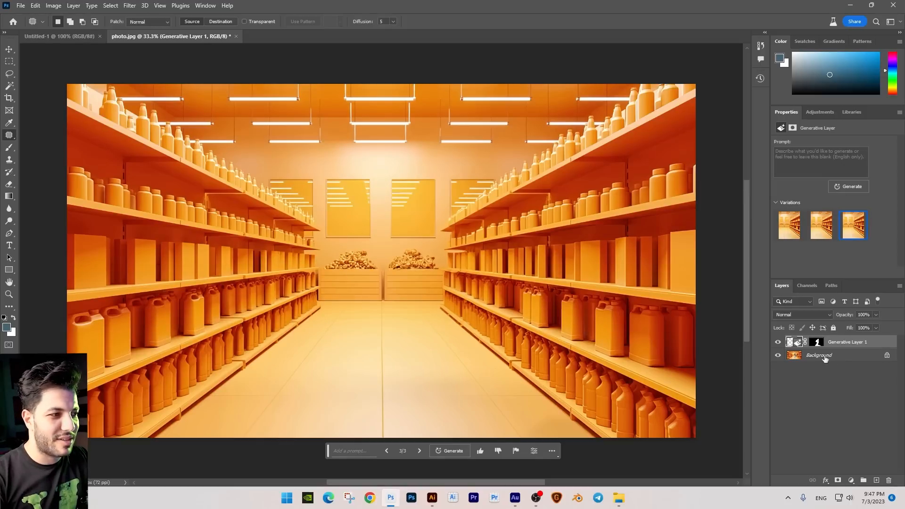
click(783, 346)
click(783, 346)
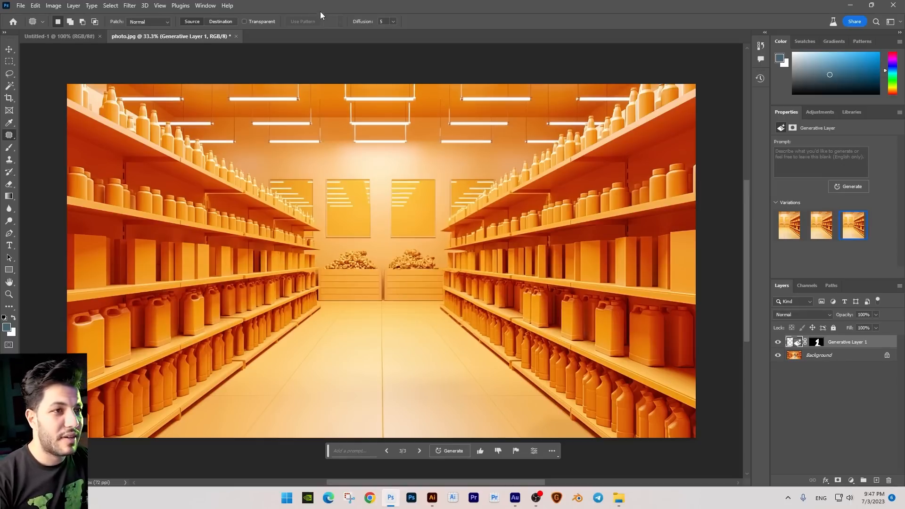
Check photo 2.jpg in the project folder, then close Photoshop (Beta) without saving the edited photo.jpg
click(850, 5)
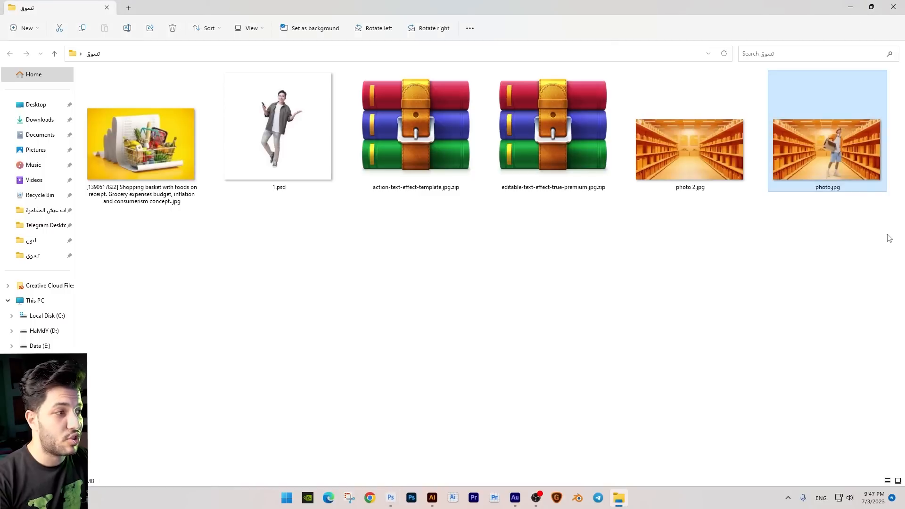
click(725, 160)
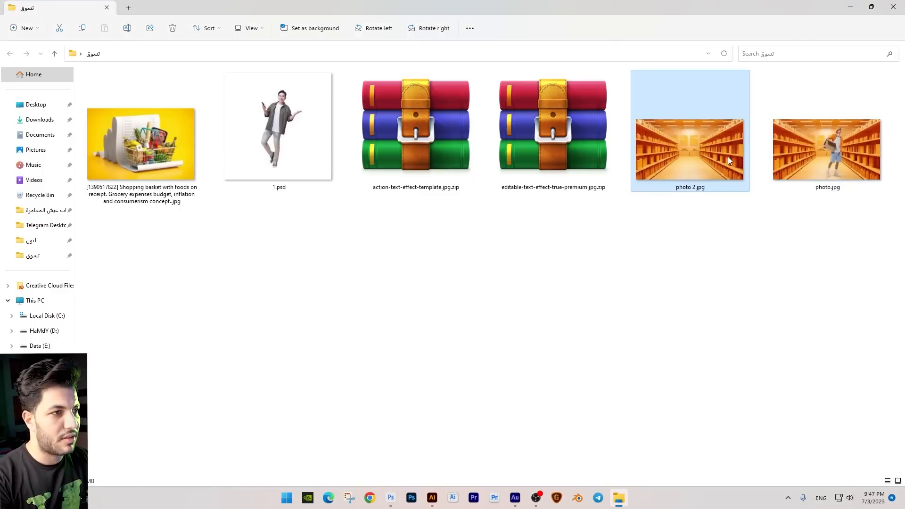
click(390, 497)
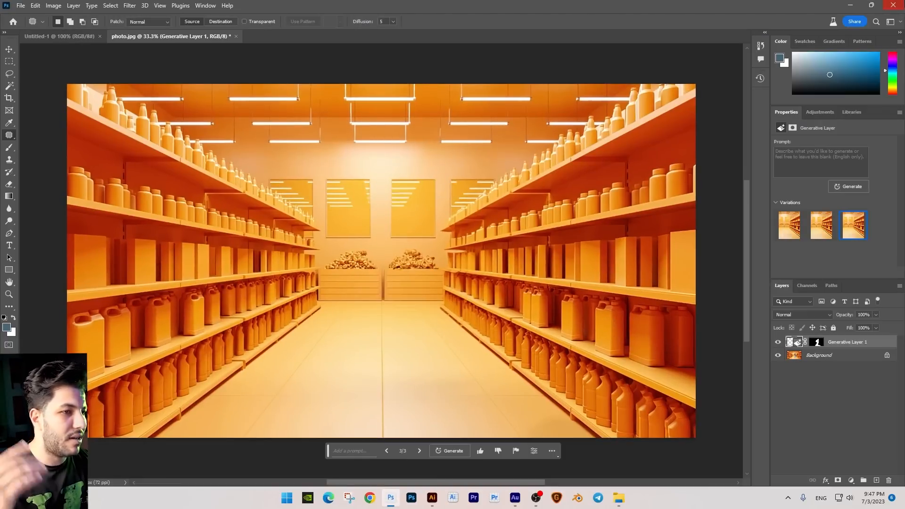
click(892, 5)
click(450, 183)
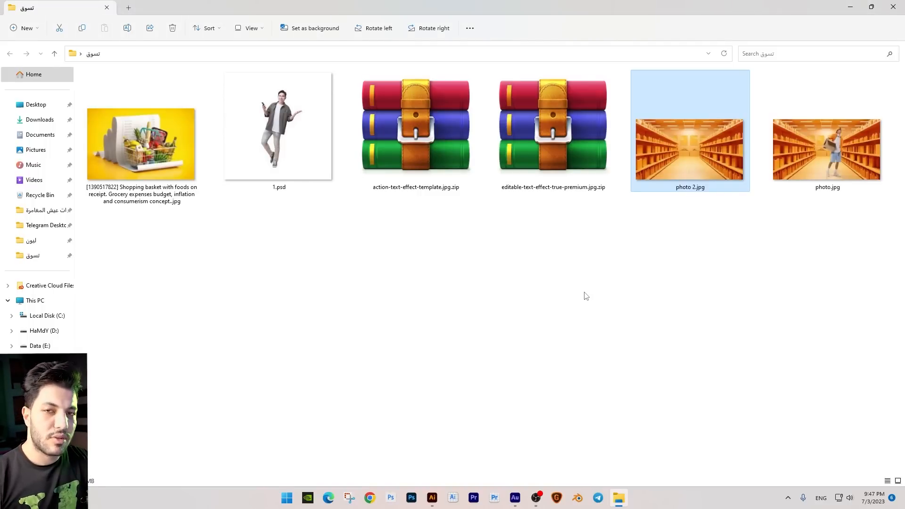
Launch the regular Photoshop and open photo 2.jpg from the project folder in it
click(522, 316)
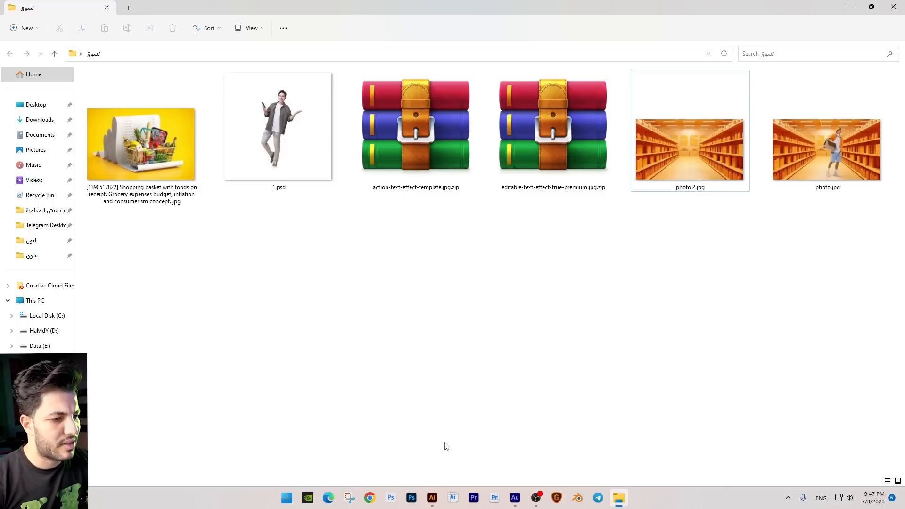
click(412, 497)
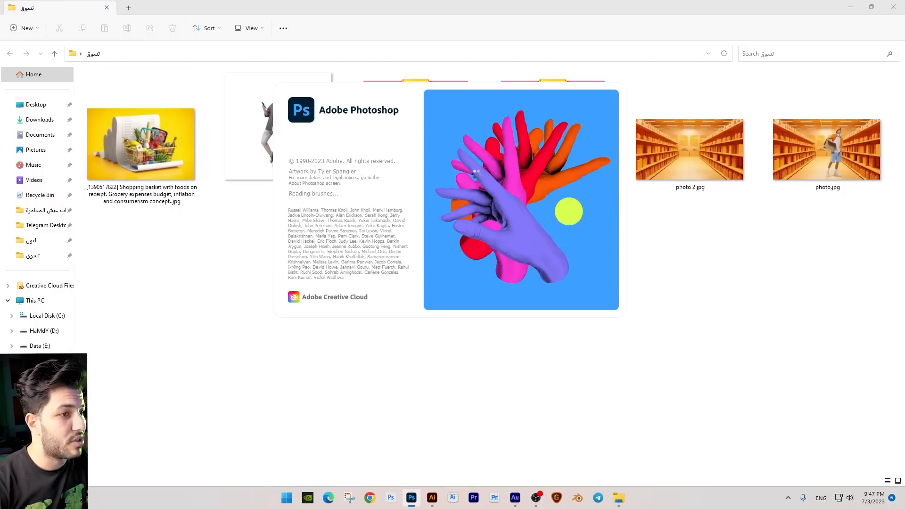
drag(689, 149, 596, 202)
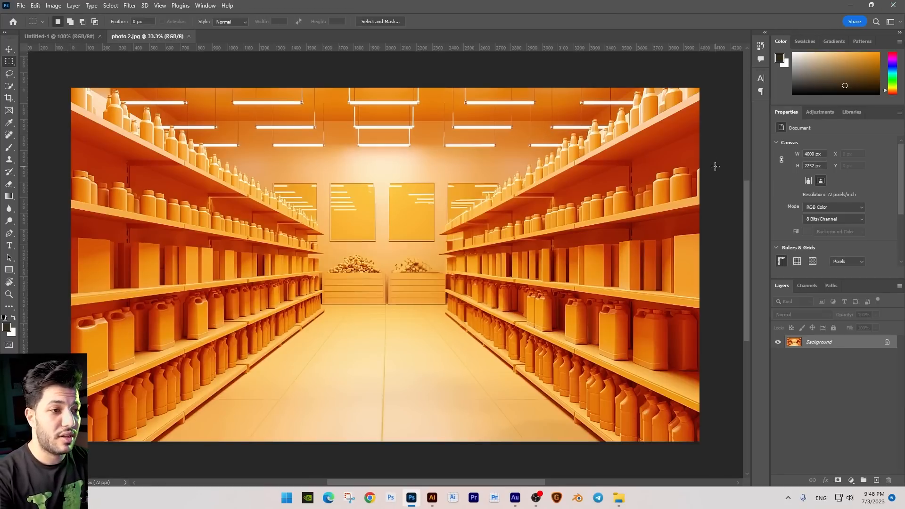
Preview the shopping basket image from the folder and search Shutterstock in Chrome for "shopping supermarket concept"
click(849, 5)
double_click(185, 147)
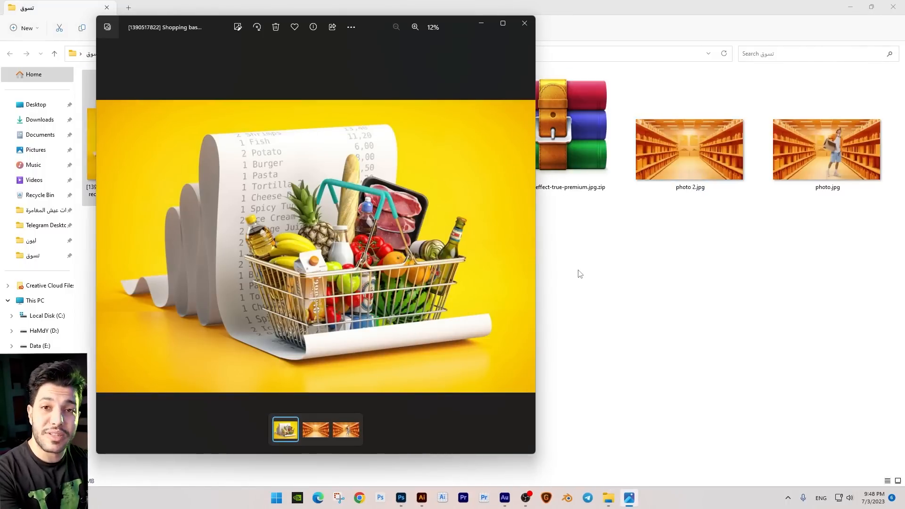
click(359, 497)
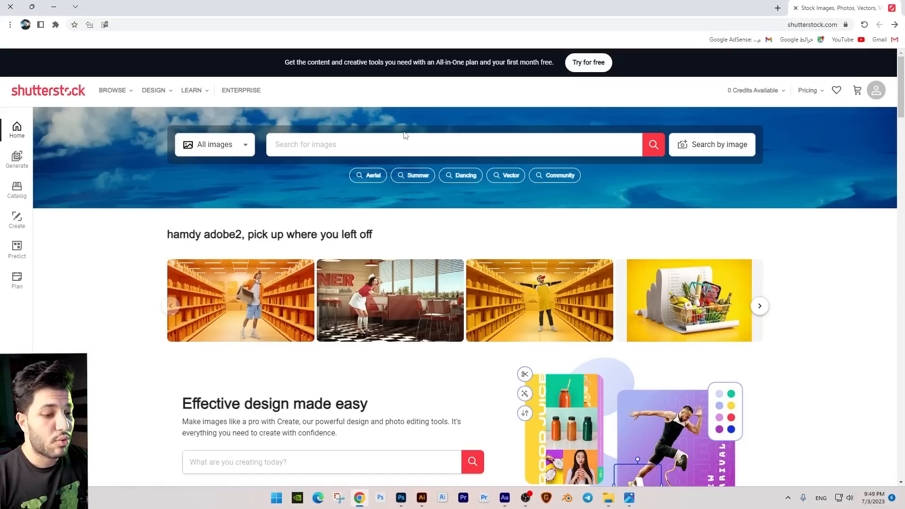
text(shopping supermarket con)
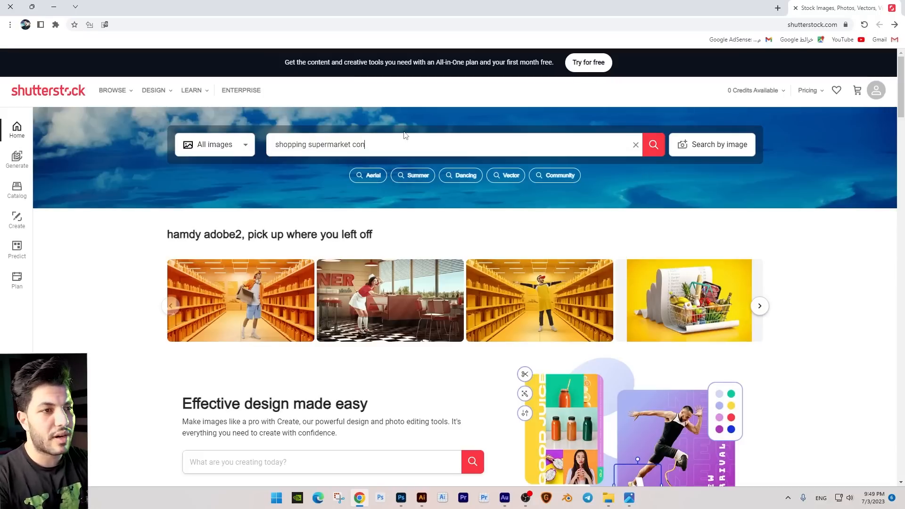
text(cept)
key(Return)
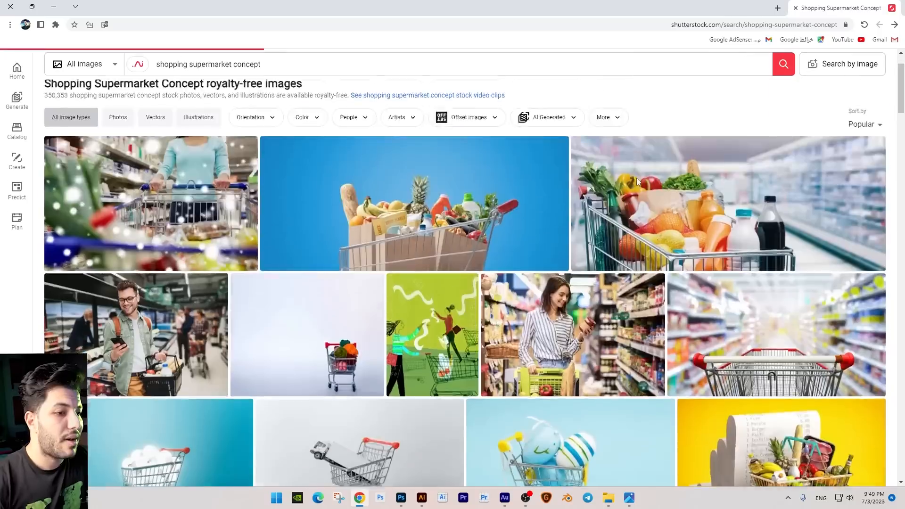
Find the photo of the young man in the orange supermarket aisle among the results and examine its details page
scroll(637, 181, down, 3)
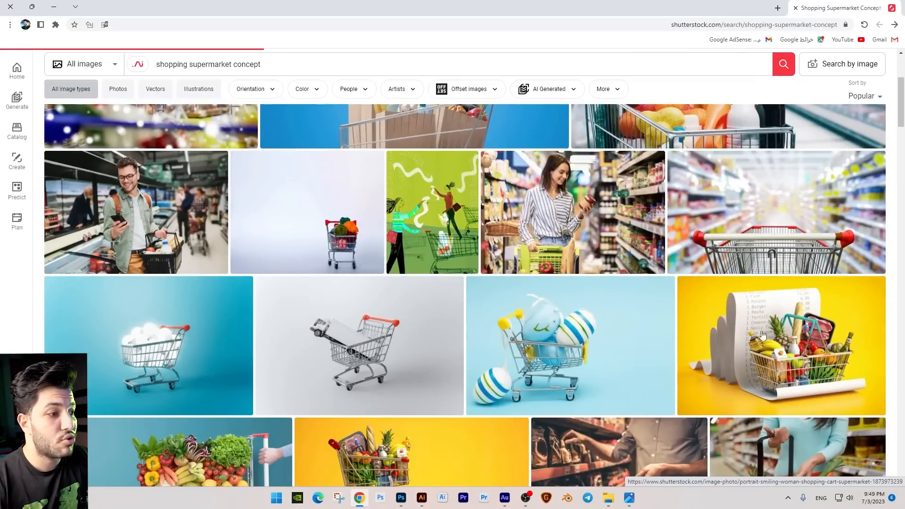
scroll(592, 297, down, 5)
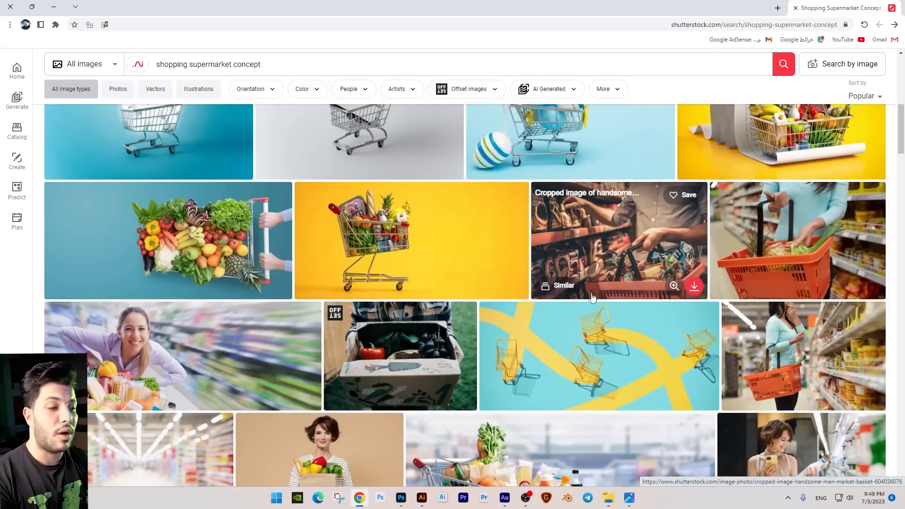
scroll(592, 296, down, 7)
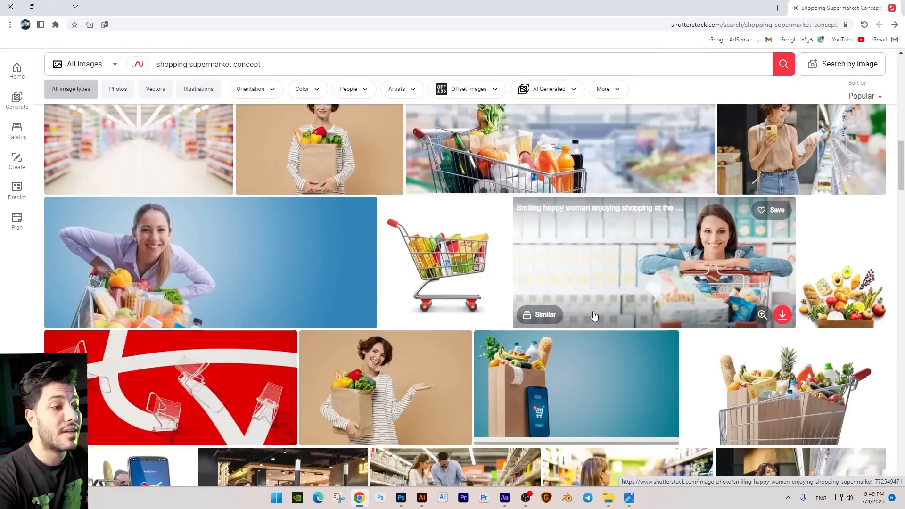
scroll(596, 320, down, 2)
scroll(604, 330, down, 4)
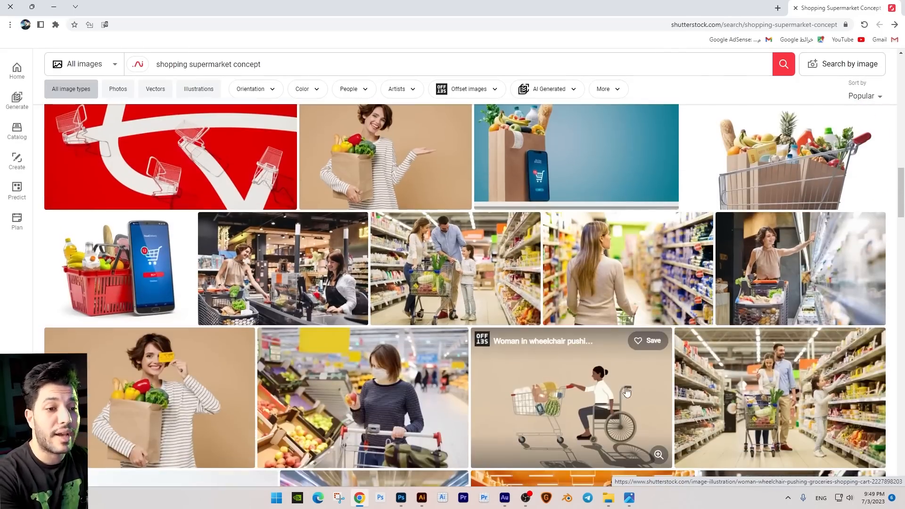
scroll(615, 372, down, 3)
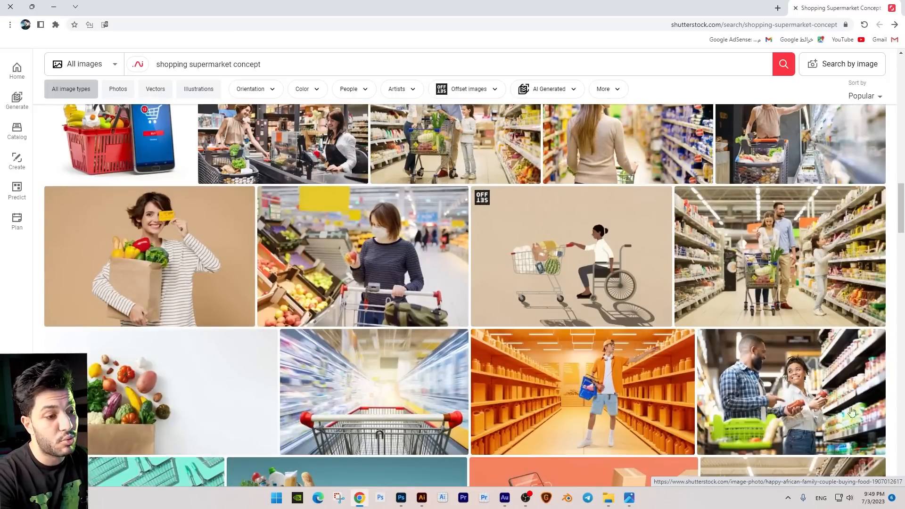
click(641, 383)
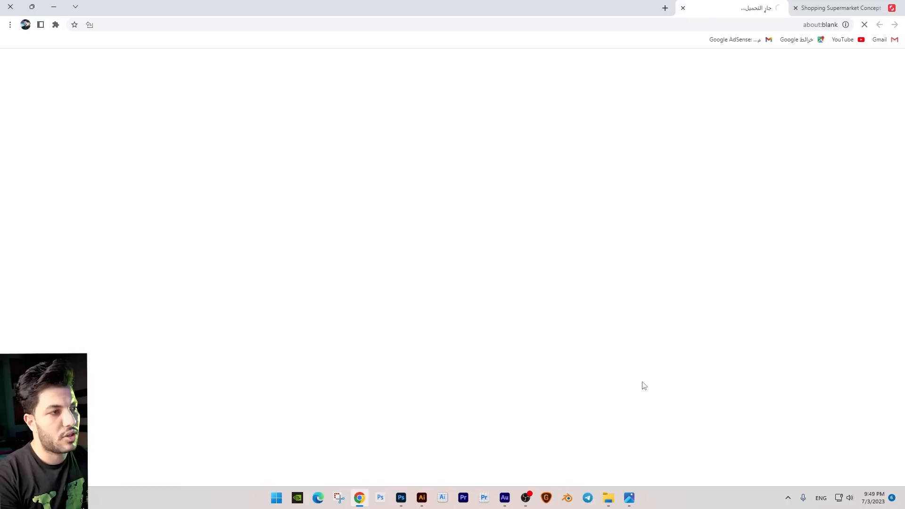
scroll(424, 301, down, 2)
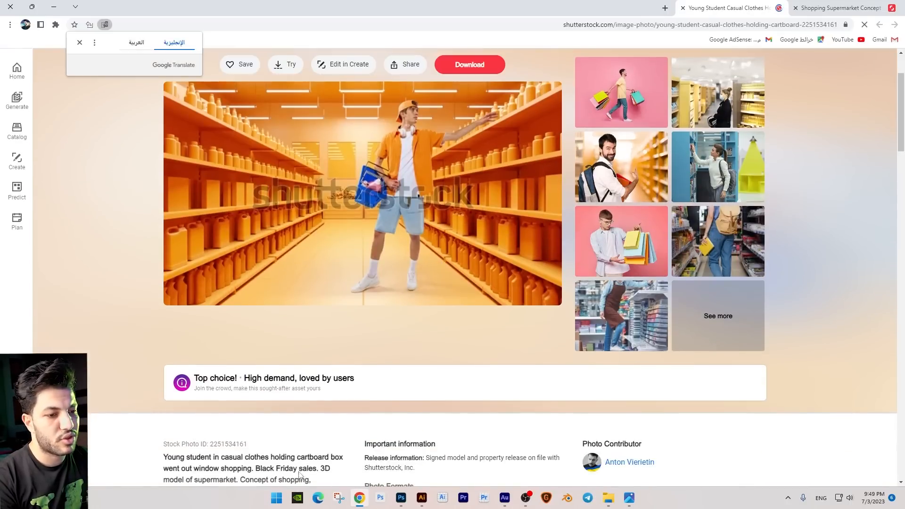
drag(185, 455, 262, 454)
scroll(261, 453, up, 2)
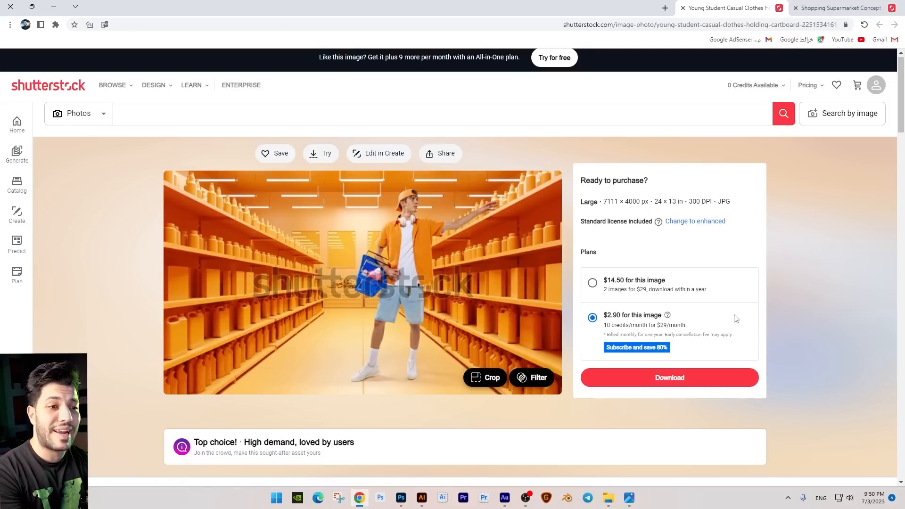
Return to the search results and open the page of the grocery basket on a receipt with a yellow background
click(839, 8)
scroll(821, 282, up, 15)
click(822, 308)
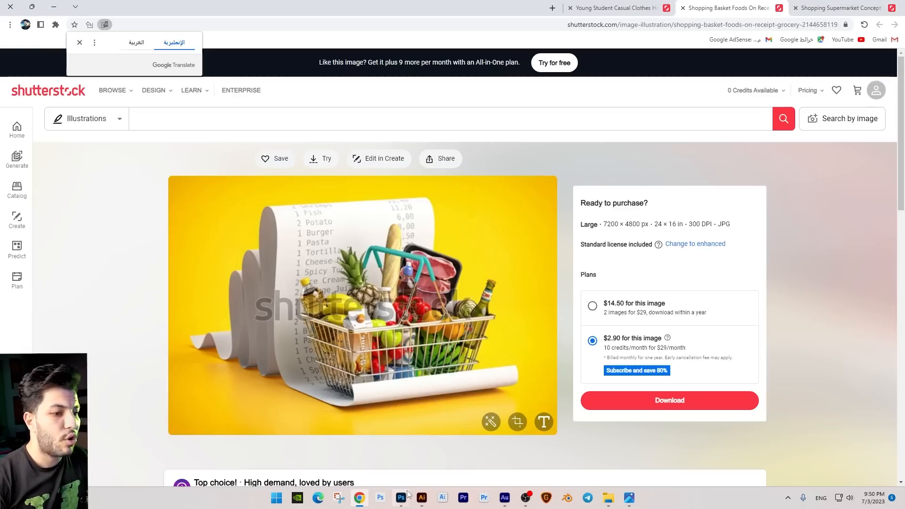
Switch back to Photoshop and open the shopping basket image from the project folder as a separate document
click(401, 497)
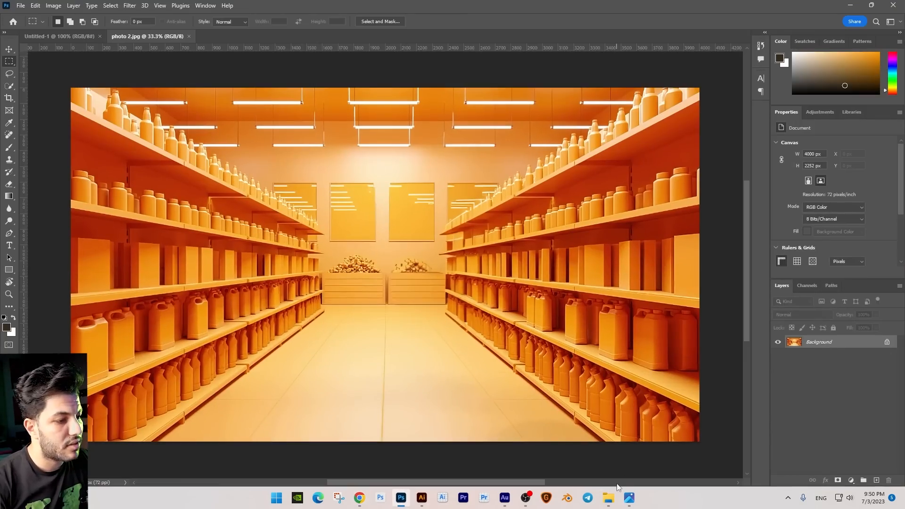
click(608, 497)
drag(94, 141, 540, 8)
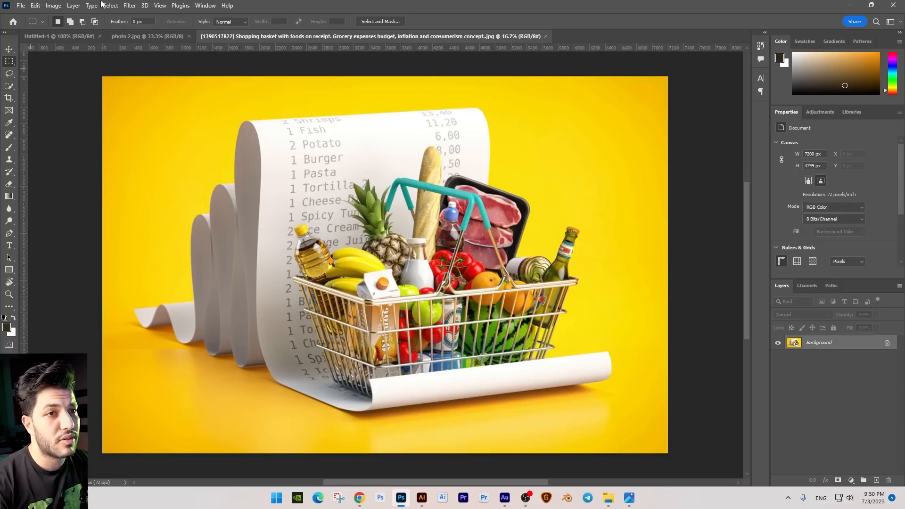
Select the basket and receipt with the Select Subject command and inspect the selection edges up close
click(118, 8)
click(126, 118)
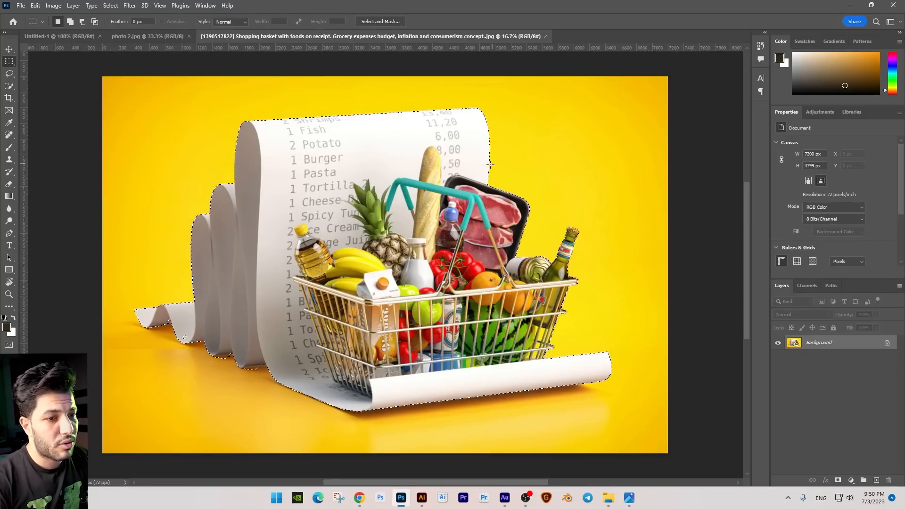
key(ctrl+plus)
key(ctrl+plus)
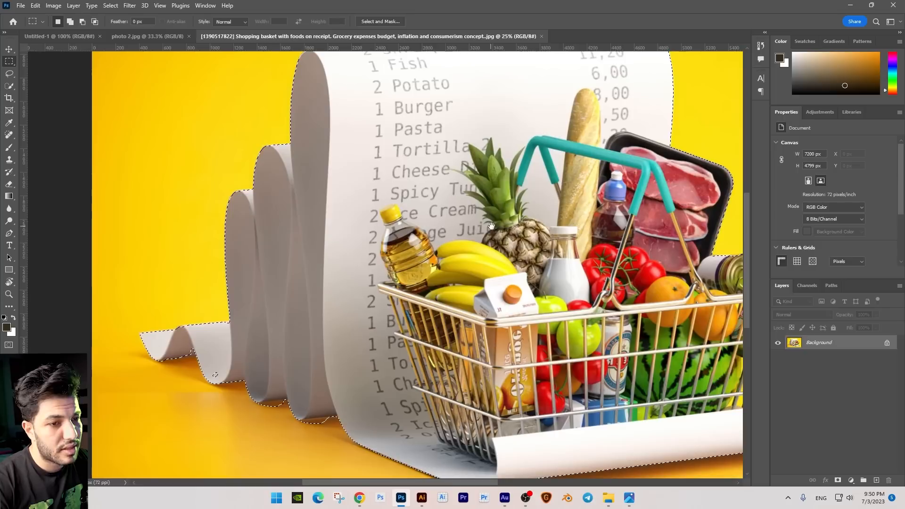
Unlock the background layer and cut the selected basket and receipt onto their own layer with Layer Via Cut
click(11, 87)
click(32, 95)
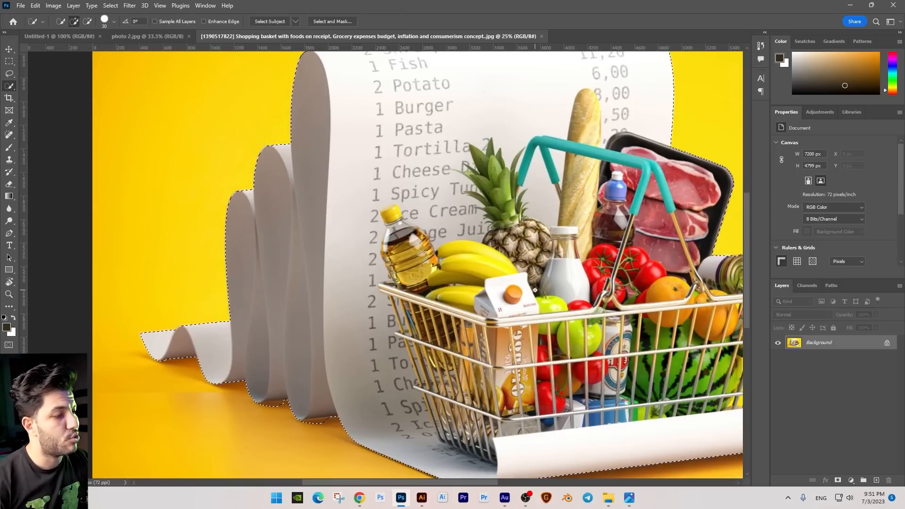
key(ctrl+minus)
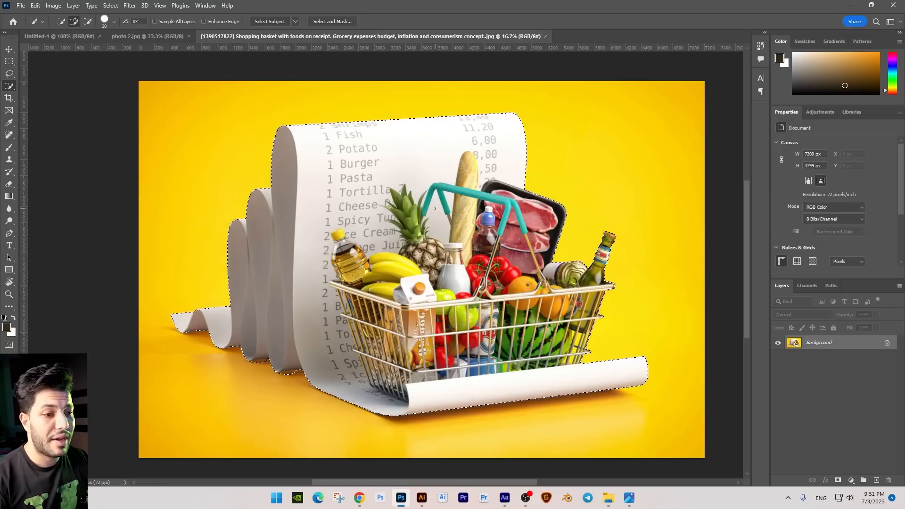
click(888, 344)
click(9, 61)
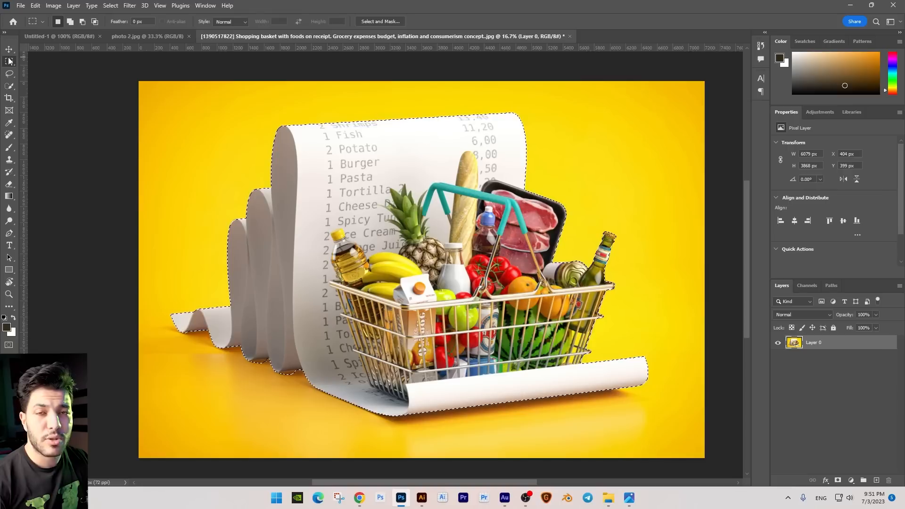
right_click(468, 207)
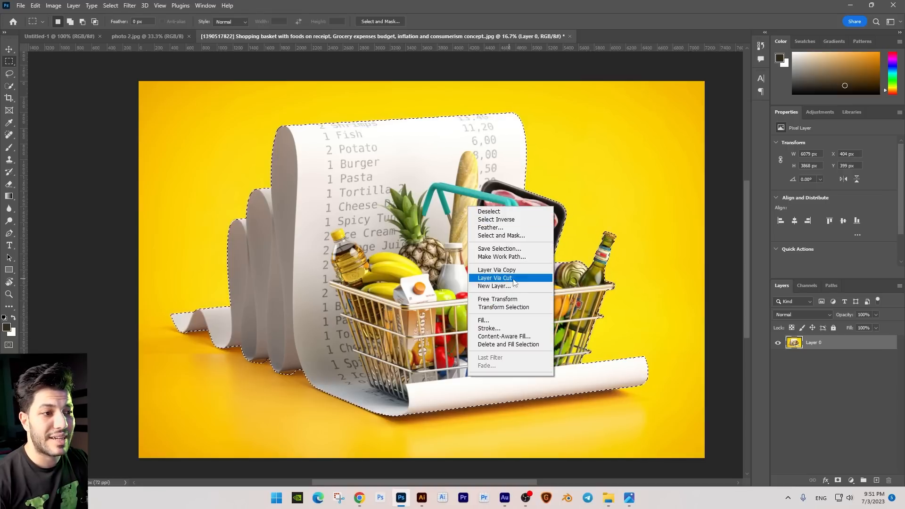
click(9, 66)
right_click(392, 167)
click(434, 241)
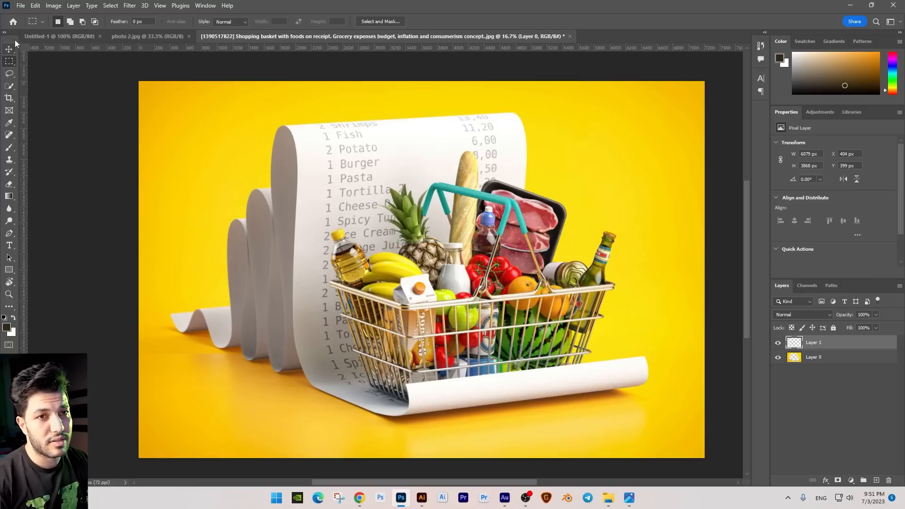
key(v)
drag(260, 139, 399, 138)
key(ctrl+z)
click(809, 358)
drag(448, 276, 445, 315)
key(ctrl+z)
Bring both the basket and yellow background layers into photo 2.jpg, scaled to about 2071 × 1379 px in the middle of the aisle
ctrl+click(811, 345)
drag(593, 241, 372, 244)
key(ctrl+t)
key(ctrl+minus)
key(ctrl+minus)
key(ctrl+minus)
drag(591, 396, 416, 282)
drag(432, 246, 449, 236)
key(Return)
key(ctrl+plus)
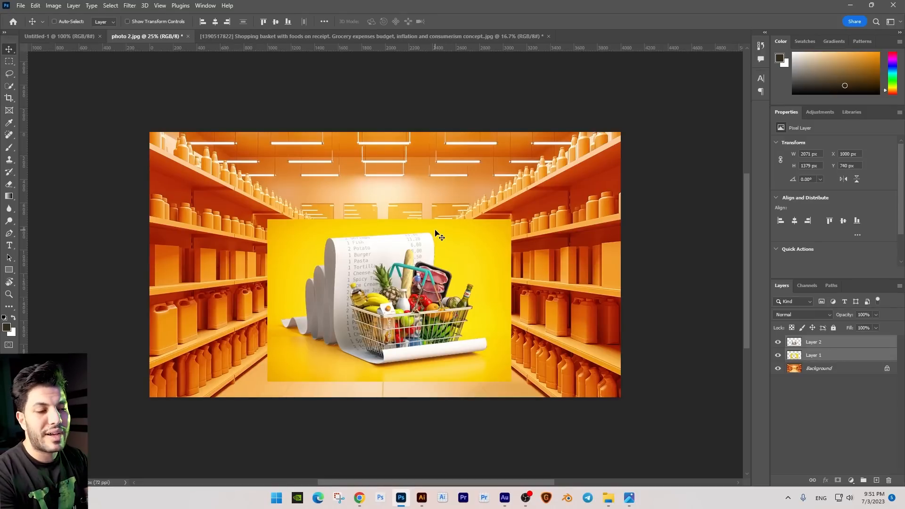
Select the yellow background layer and set its blend mode to Multiply
right_click(471, 270)
click(482, 283)
right_click(484, 276)
click(487, 279)
drag(479, 275, 479, 285)
drag(415, 377, 473, 390)
key(ctrl+z)
key(ctrl+z)
click(801, 314)
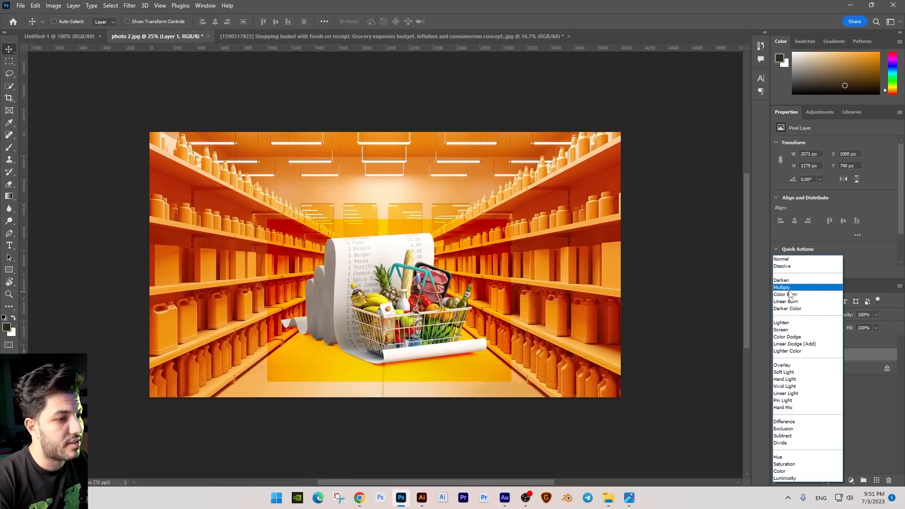
click(791, 294)
Select the basket and yellow background layers together, lower them slightly and scale them to about 1987 × 1323 px
shift+click(827, 346)
drag(484, 273, 485, 281)
key(ctrl+t)
drag(511, 228, 546, 227)
key(Return)
key(ctrl+plus)
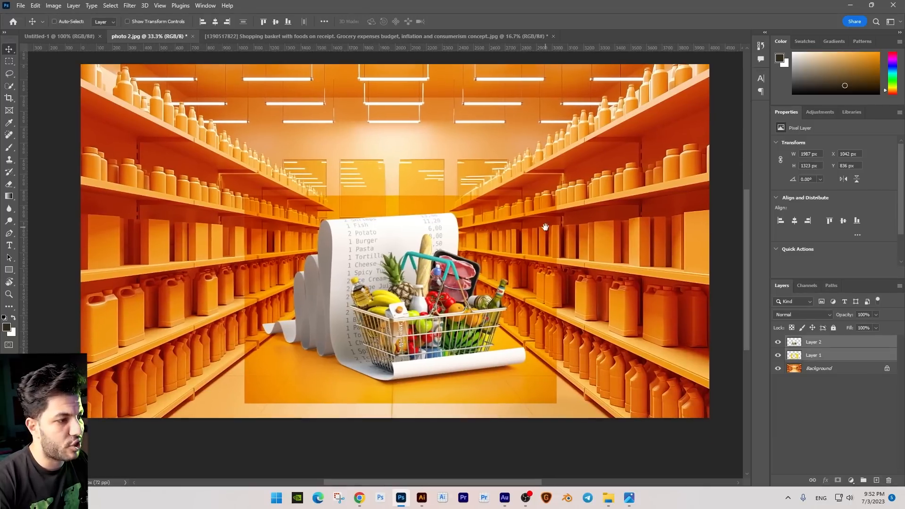
Add a layer mask to the yellow background layer and paint black over its upper part across the shelves and back wall
click(866, 361)
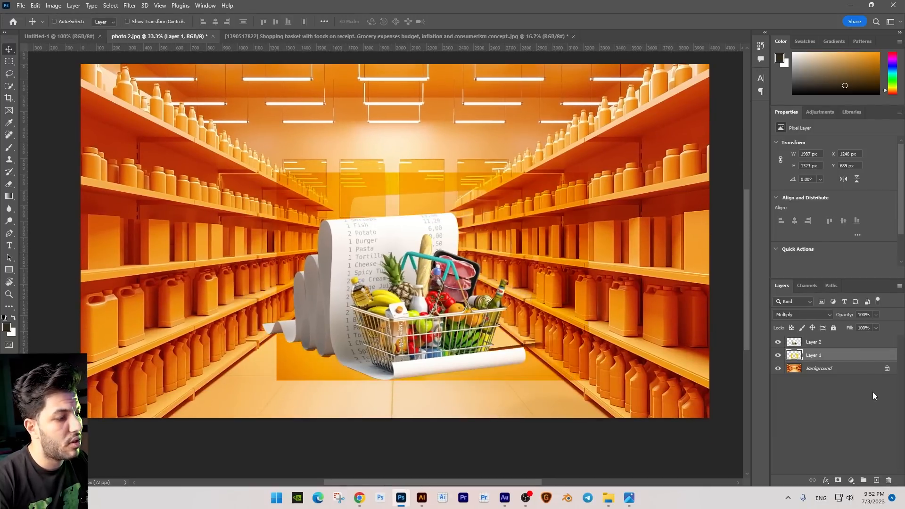
click(838, 480)
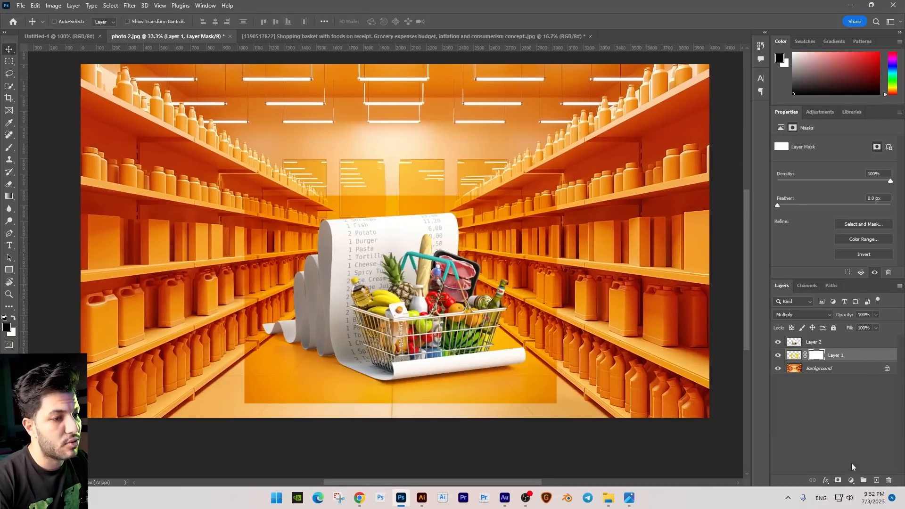
click(9, 147)
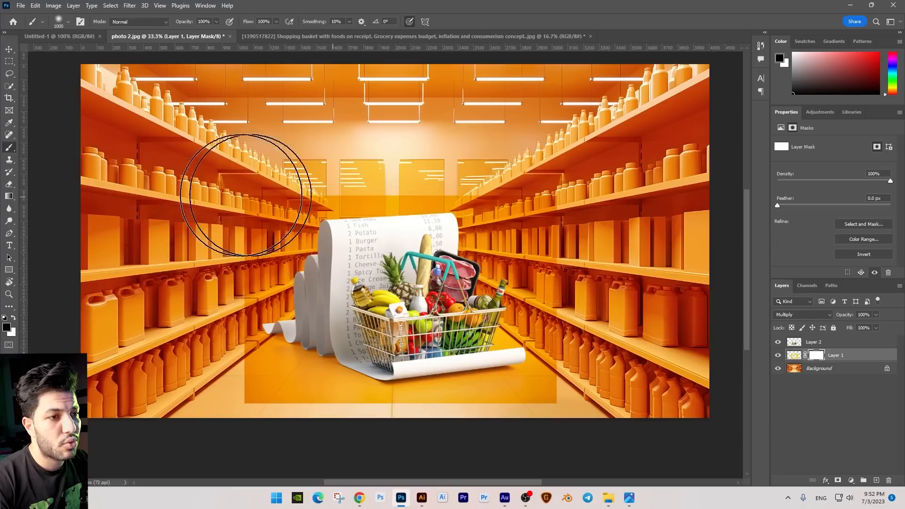
mouse_move(497, 184)
mouse_down()
mouse_move(244, 248)
mouse_move(275, 250)
mouse_up()
key(x)
mouse_move(244, 288)
mouse_down()
mouse_move(522, 173)
mouse_move(406, 184)
mouse_move(396, 198)
mouse_up()
key(x)
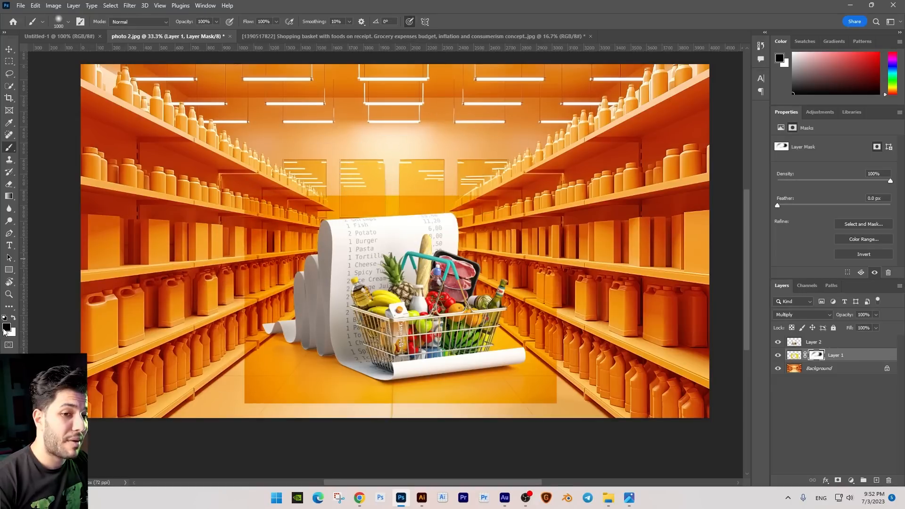
mouse_move(203, 200)
mouse_down()
mouse_move(397, 196)
mouse_move(503, 207)
mouse_move(509, 228)
mouse_up()
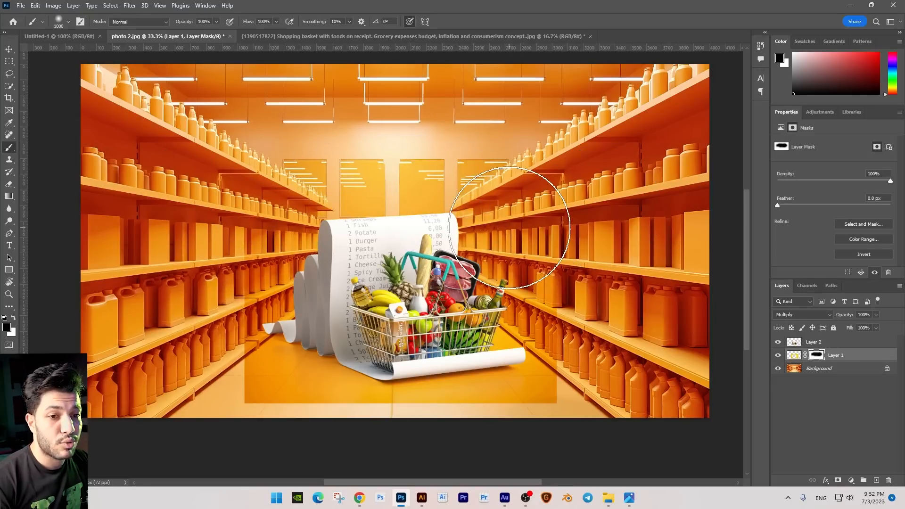
Refine the yellow layer's mask, painting out its hard edges on the floor with a 401 px brush while keeping the basket's shadow
click(12, 319)
mouse_move(533, 187)
mouse_down()
mouse_move(580, 184)
mouse_move(415, 196)
mouse_move(52, 186)
mouse_move(533, 228)
mouse_up()
key(x)
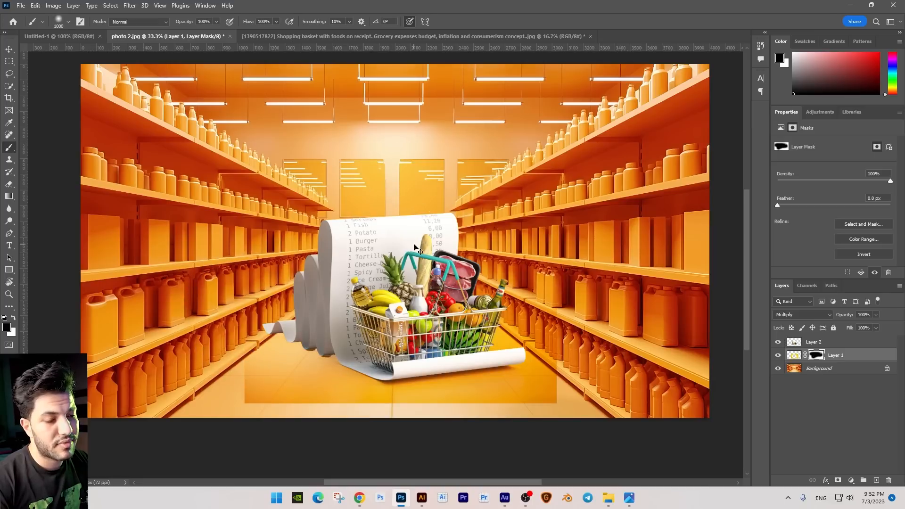
key(ctrl+z)
mouse_move(268, 188)
mouse_down()
mouse_move(500, 183)
mouse_move(233, 207)
mouse_move(418, 202)
mouse_move(561, 231)
mouse_up()
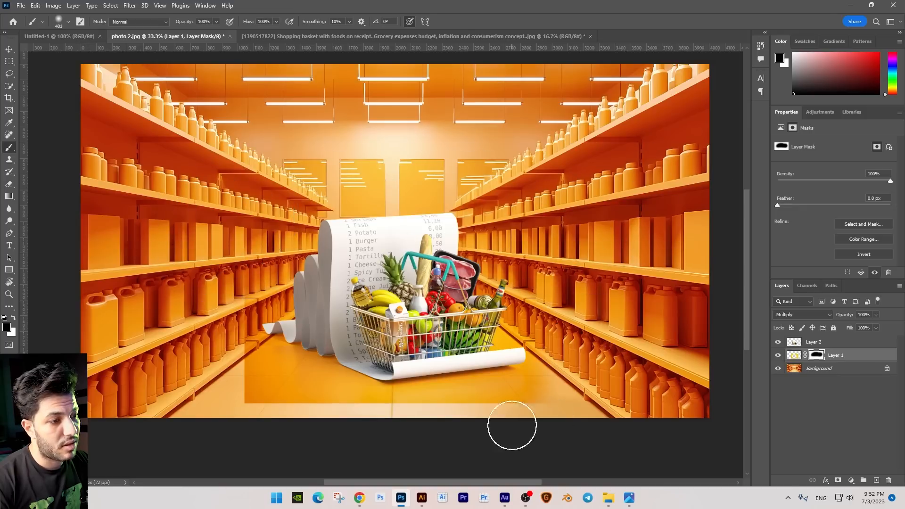
mouse_move(511, 425)
mouse_down()
mouse_move(407, 413)
mouse_move(290, 429)
mouse_move(250, 414)
mouse_move(271, 410)
mouse_move(224, 385)
mouse_move(215, 326)
mouse_move(265, 407)
mouse_move(248, 384)
mouse_move(395, 436)
mouse_up()
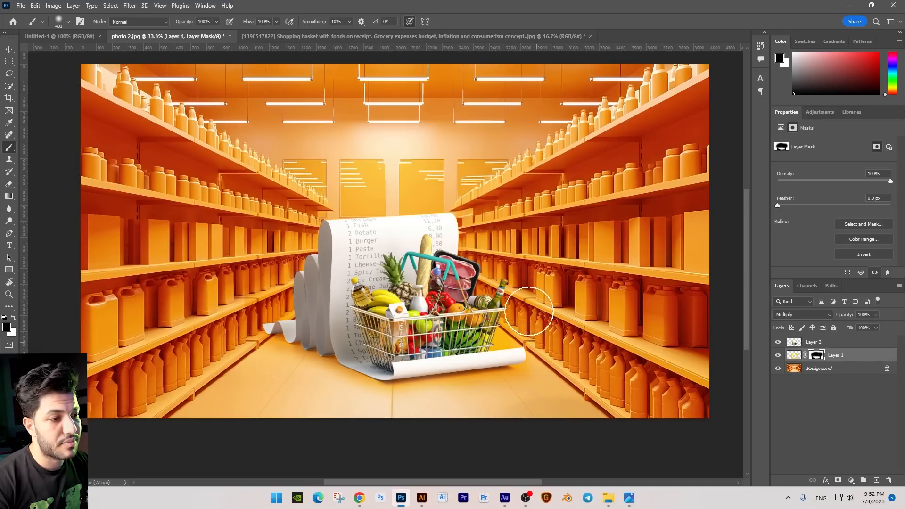
Adjust the masked yellow layer with Hue/Saturation to Saturation -15 and Lightness +24, and select it together with the basket layer
click(793, 356)
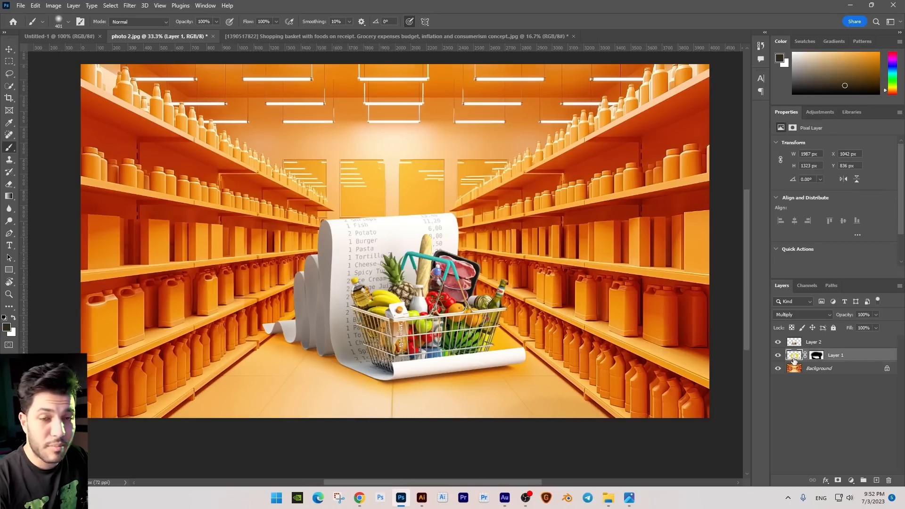
key(ctrl+u)
drag(567, 215, 561, 192)
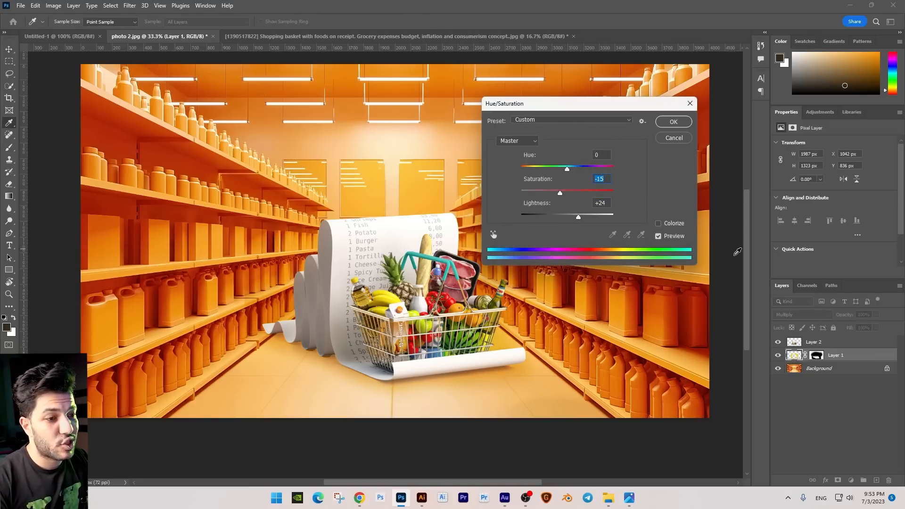
key(Return)
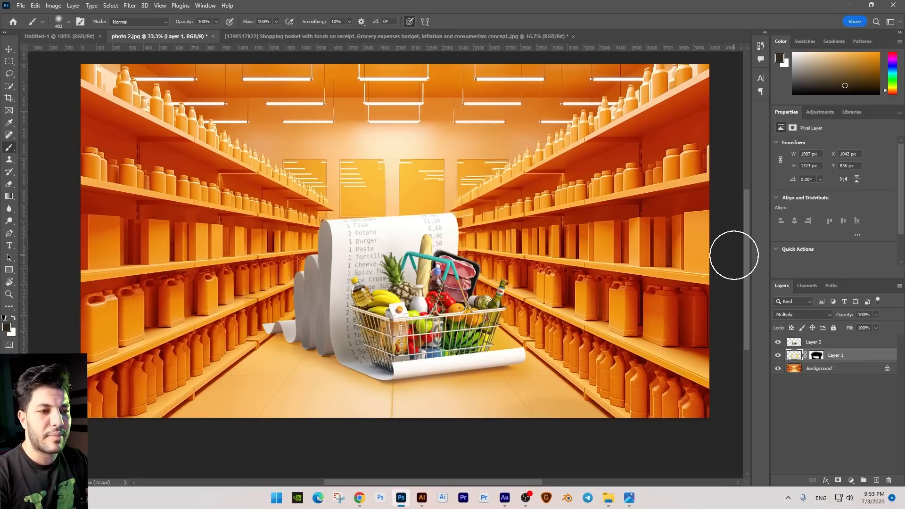
shift+click(826, 344)
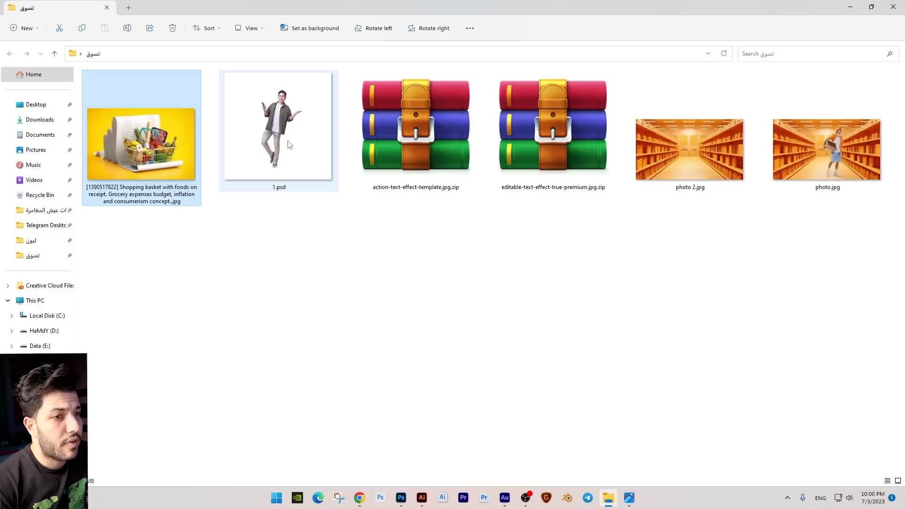
Open 1.psd from the project folder and bring the cut-out man into photo 2.jpg
click(288, 143)
key(Return)
drag(401, 225, 242, 22)
drag(82, 36, 398, 274)
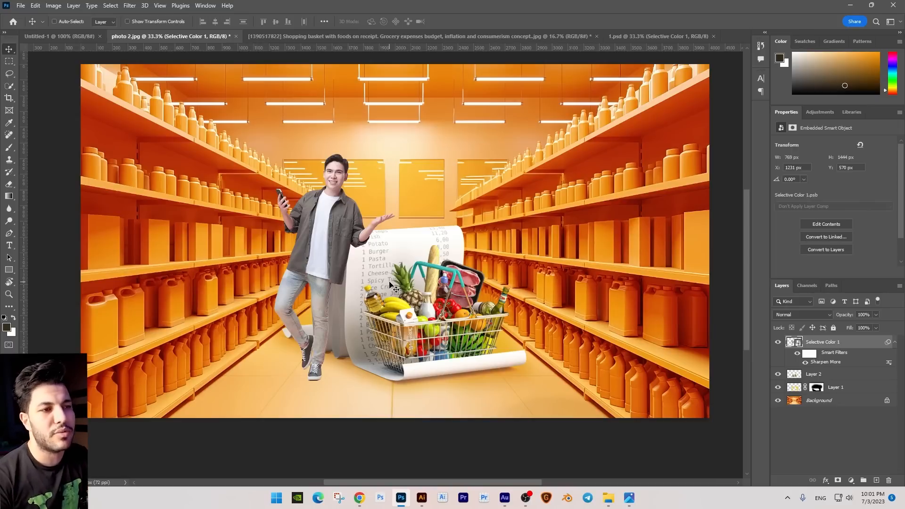
Place the man's layer beneath the basket layer and position him beside the folded end of the receipt
drag(831, 341, 832, 380)
drag(330, 264, 291, 227)
drag(278, 271, 304, 275)
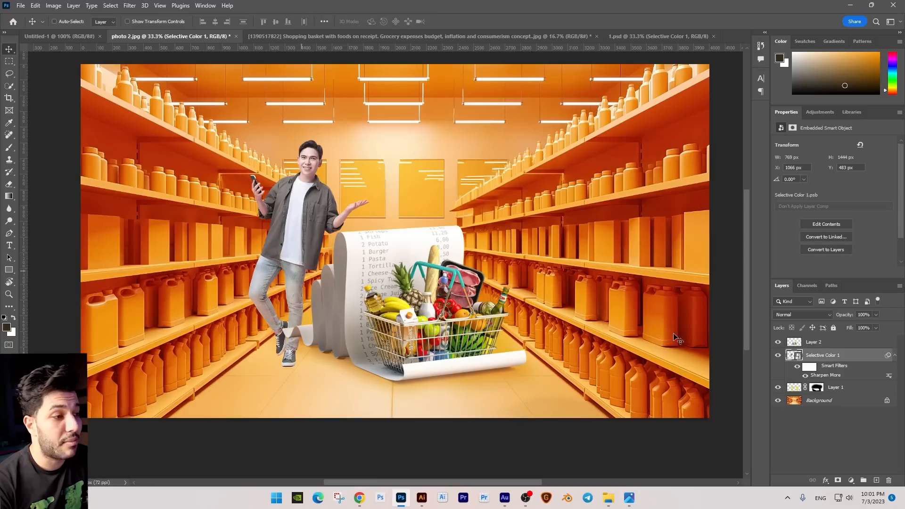
Return the man's layer to the top of the stack and enlarge him slightly in front of the receipt's folds
drag(822, 354, 822, 339)
drag(380, 304, 392, 300)
key(ctrl+t)
drag(385, 135, 388, 129)
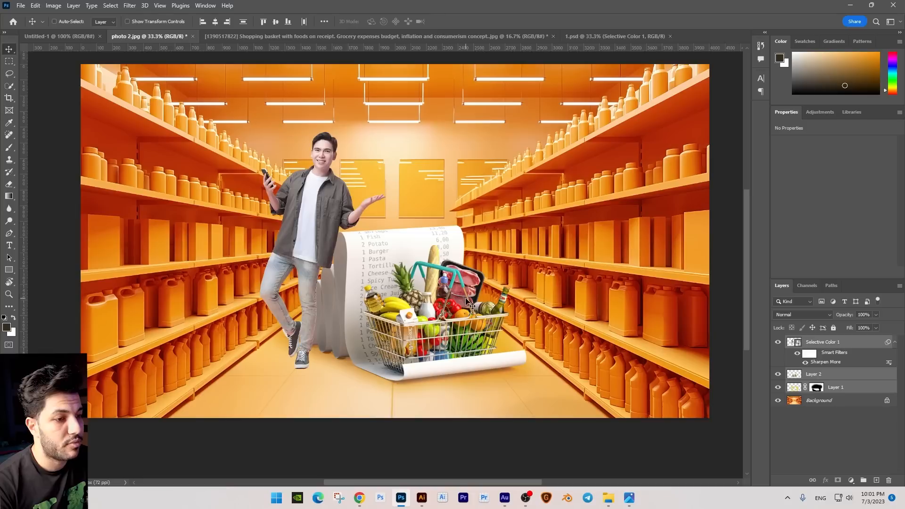
Lower the man and basket slightly together, and transform the man alone to about -4.09° rotation and 34.44% scale
drag(464, 301, 465, 314)
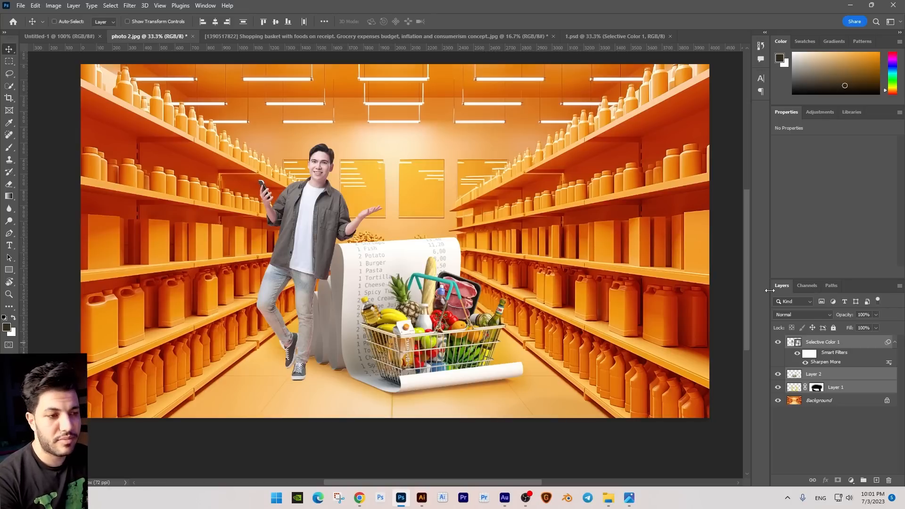
right_click(348, 213)
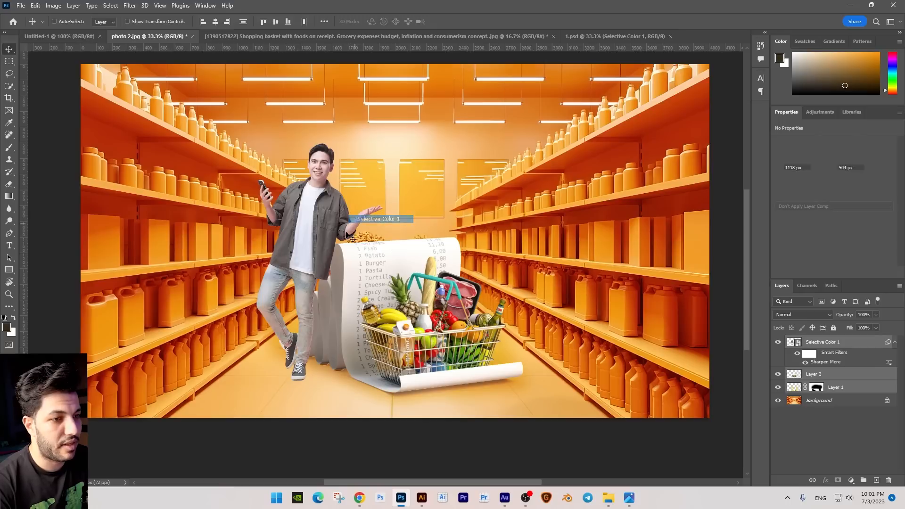
click(365, 218)
key(ctrl+t)
drag(384, 141, 389, 133)
drag(406, 388, 415, 382)
key(Return)
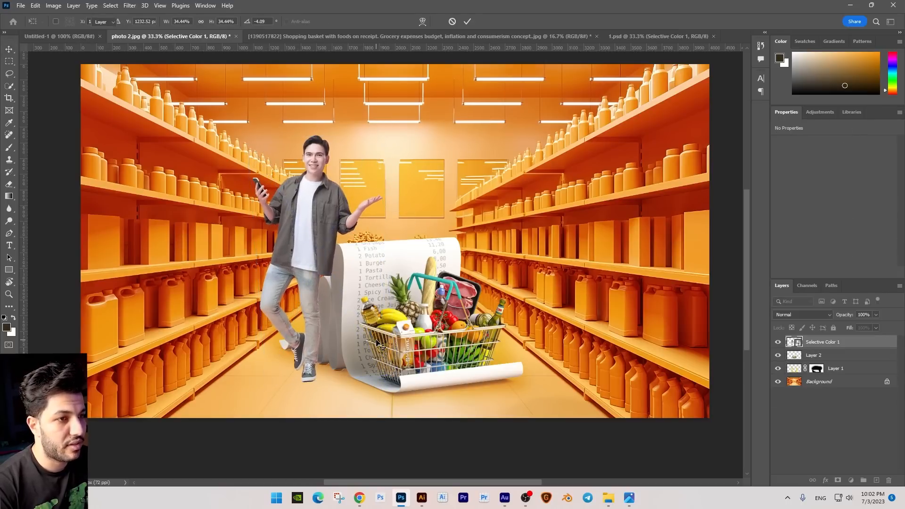
Add the Arabic title "تسوق" above the basket in the RTL-Adam Script Bold font
key(ctrl+plus)
scroll(390, 199, up, 3)
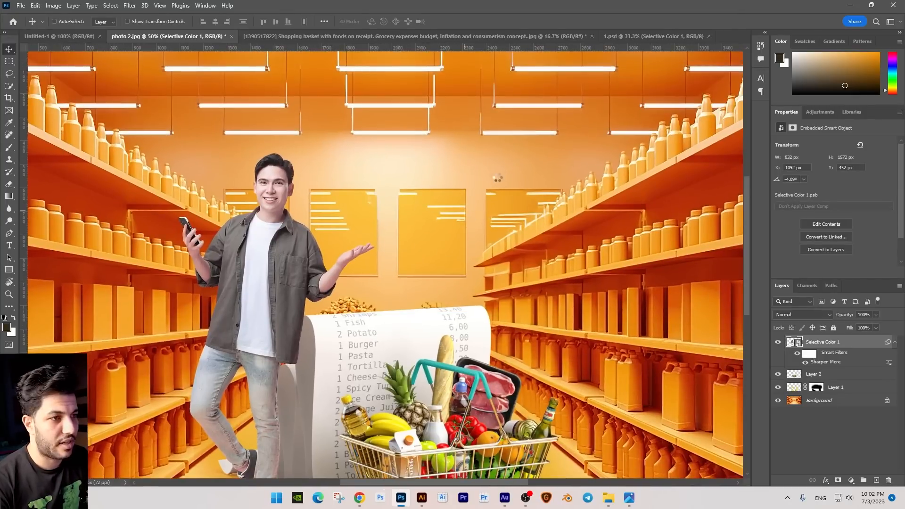
key(t)
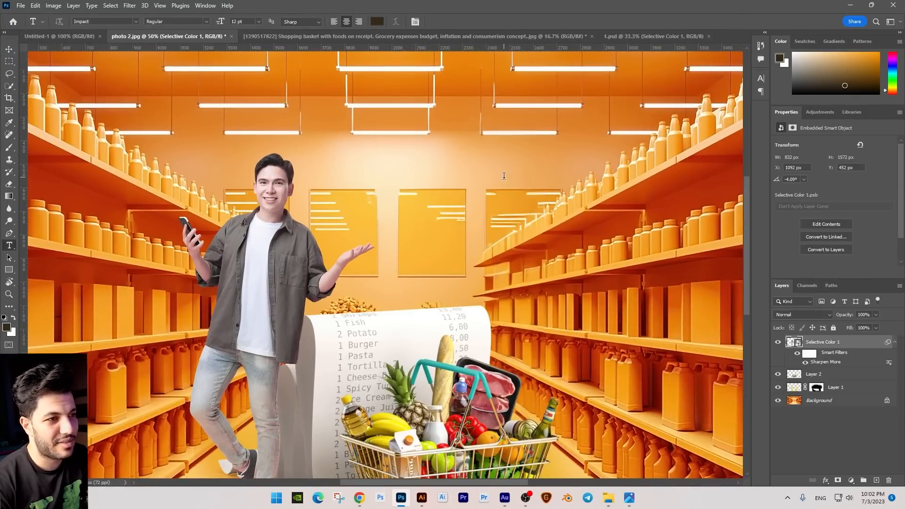
click(504, 176)
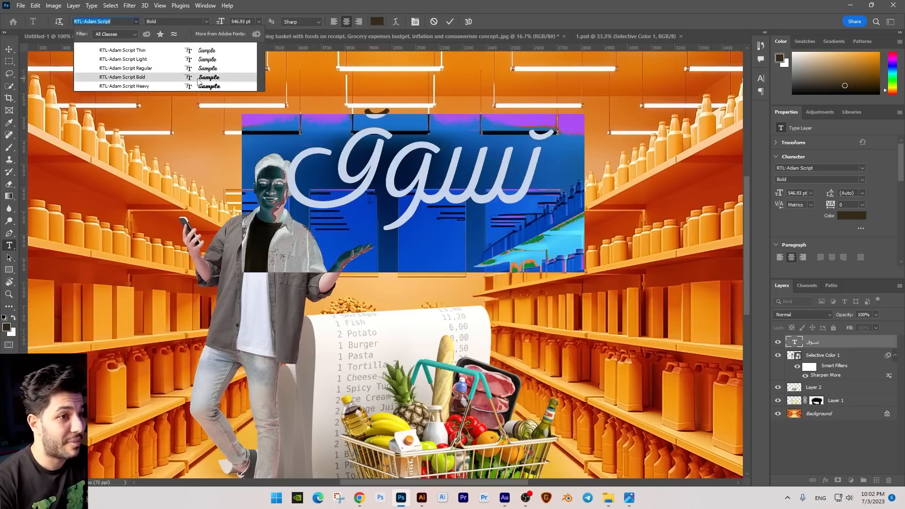
click(123, 77)
key(ctrl+Return)
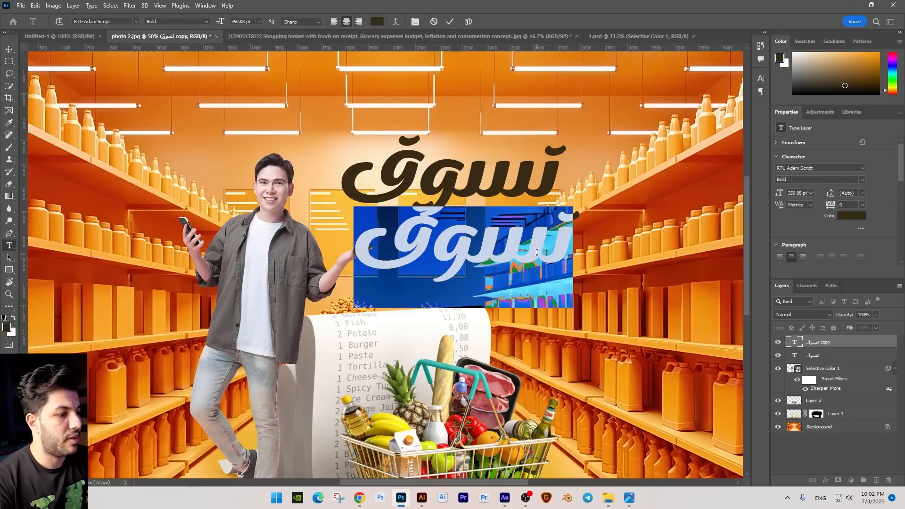
Replace the text of the duplicated title below the first with "واستمتع"
key(alt+shift)
text(واستمتع)
key(ctrl+Return)
key(v)
key(ctrl+minus)
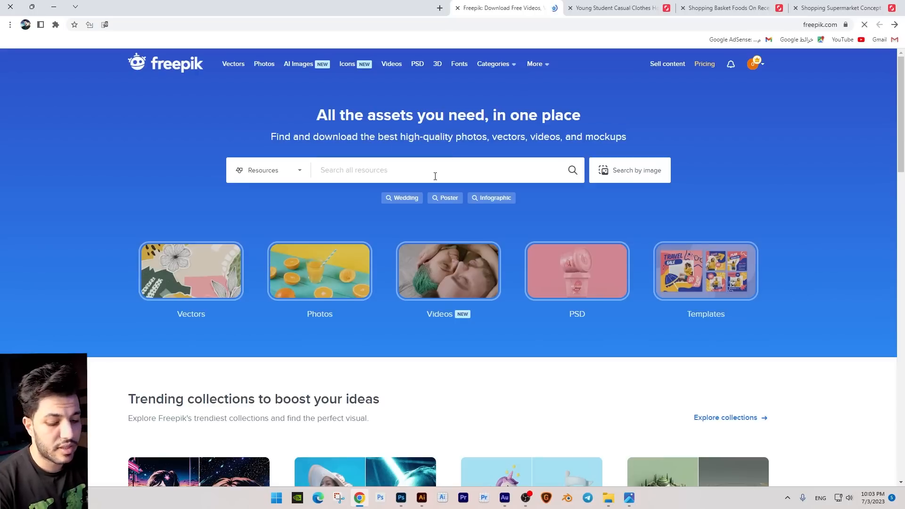
Switch to Freepik in the browser, search for "text effect" and browse the results
click(434, 176)
text(text effect)
key(Return)
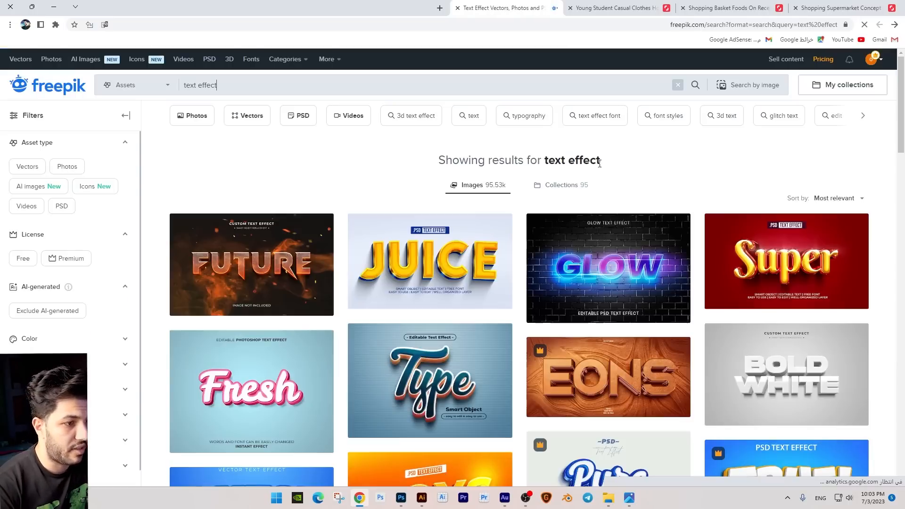
scroll(600, 163, down, 6)
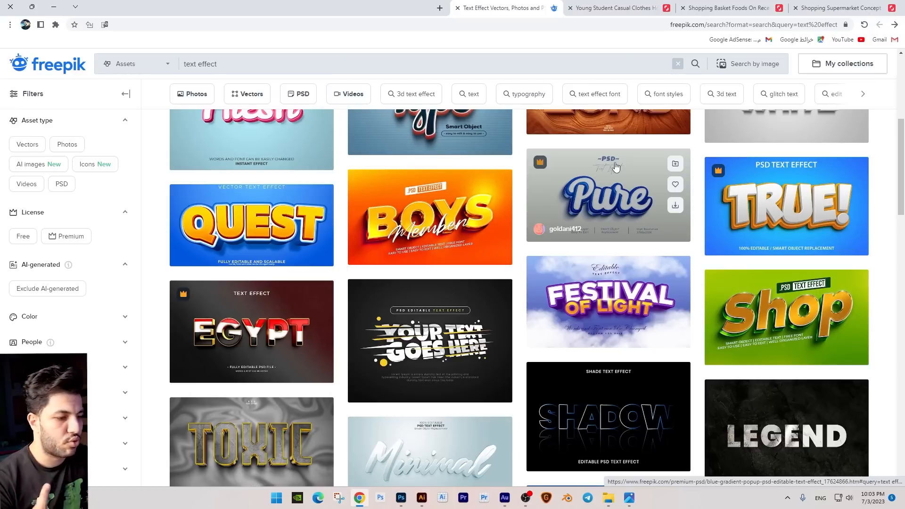
Switch to the project folder and select action-text-effect-template.jpg.zip from the two text effect archives
drag(580, 235, 375, 160)
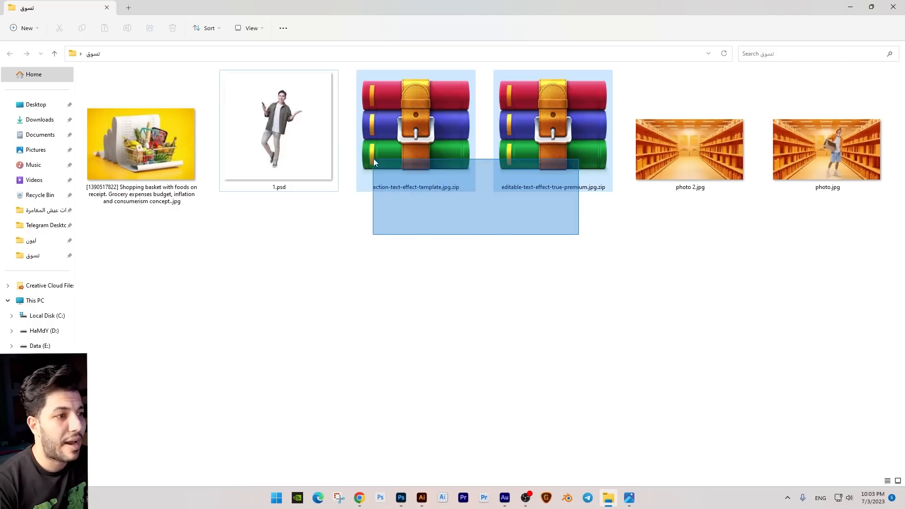
click(429, 169)
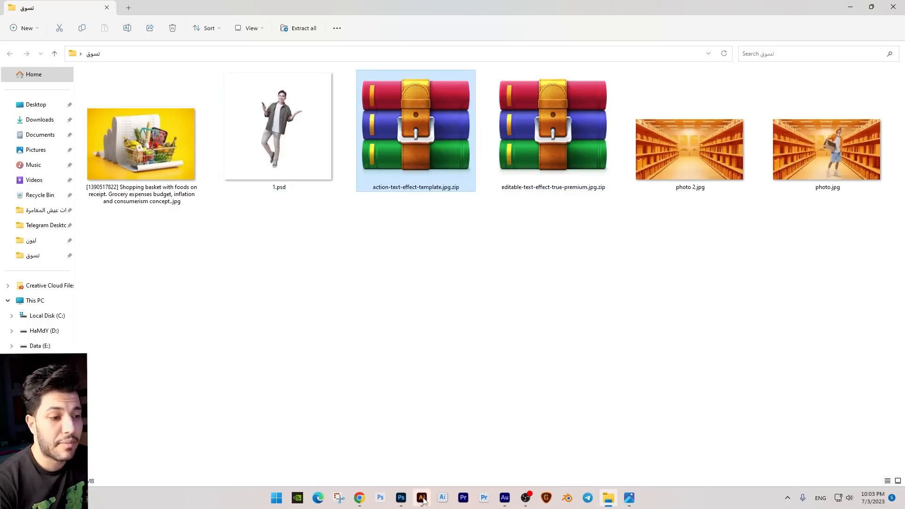
Open 20.eps from the action-text-effect-template.jpg.zip archive in Illustrator, dismissing the missing fonts notice
mouse_move(428, 499)
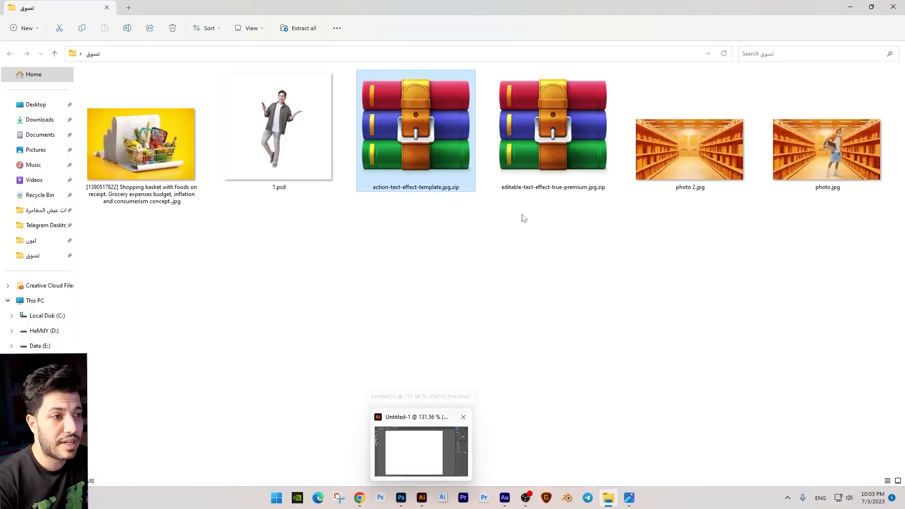
click(531, 290)
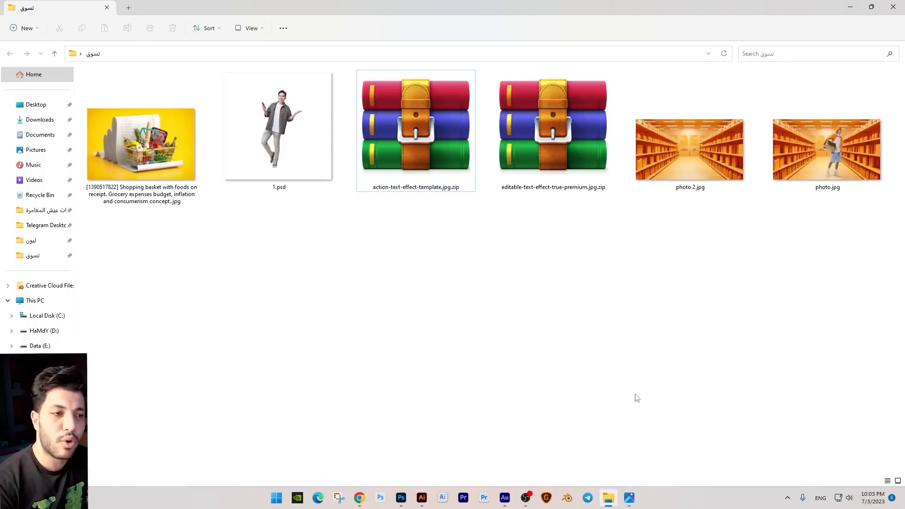
double_click(450, 132)
drag(447, 108, 622, 189)
click(303, 274)
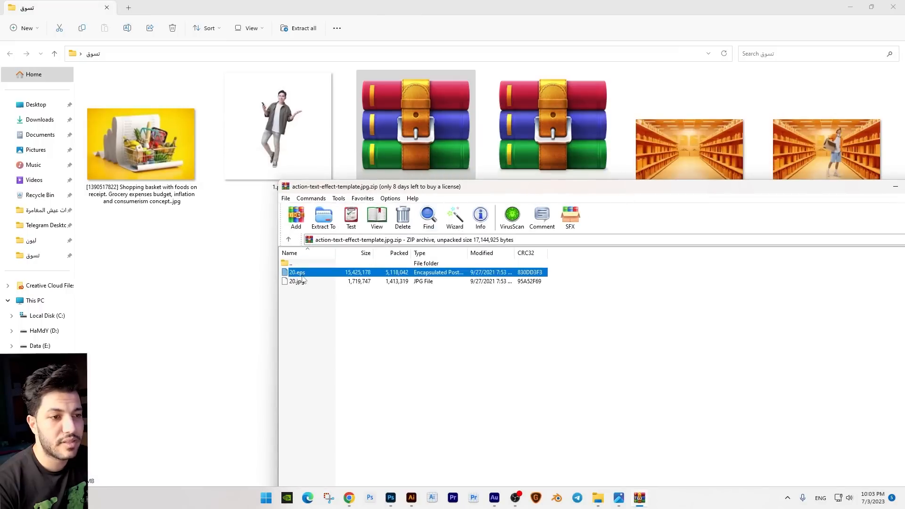
double_click(298, 272)
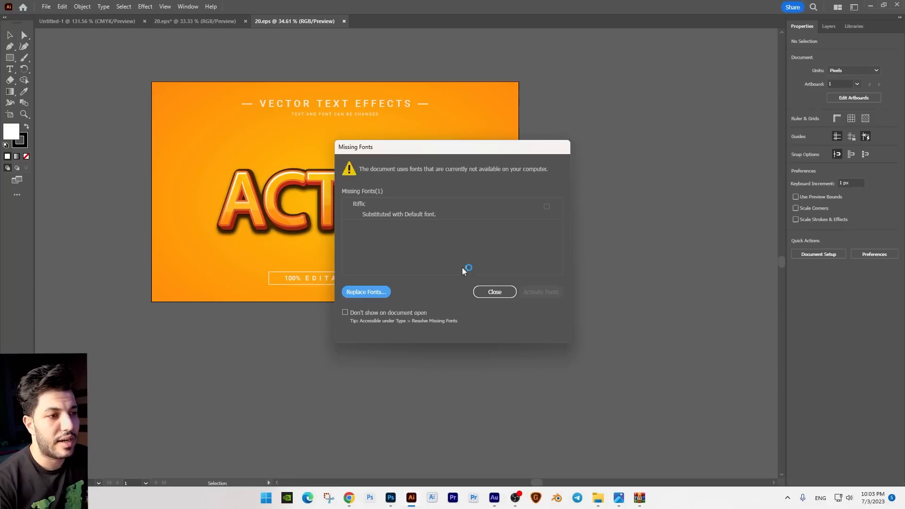
click(492, 289)
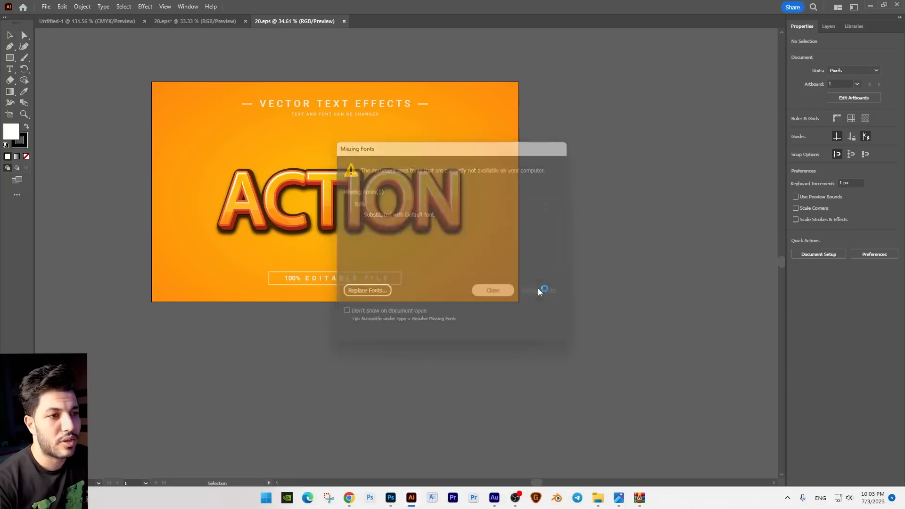
click(485, 265)
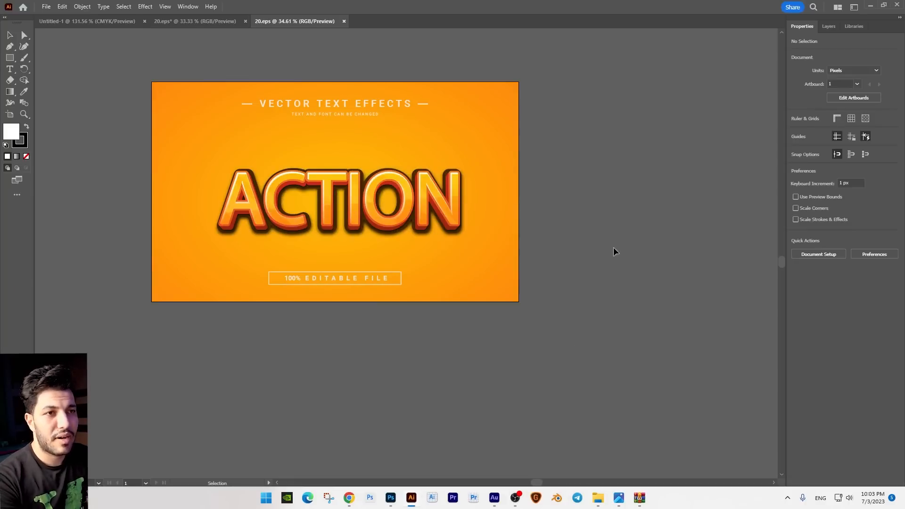
Show the Graphic Styles and save the look of the "ACTION" text as a new graphic style
click(187, 9)
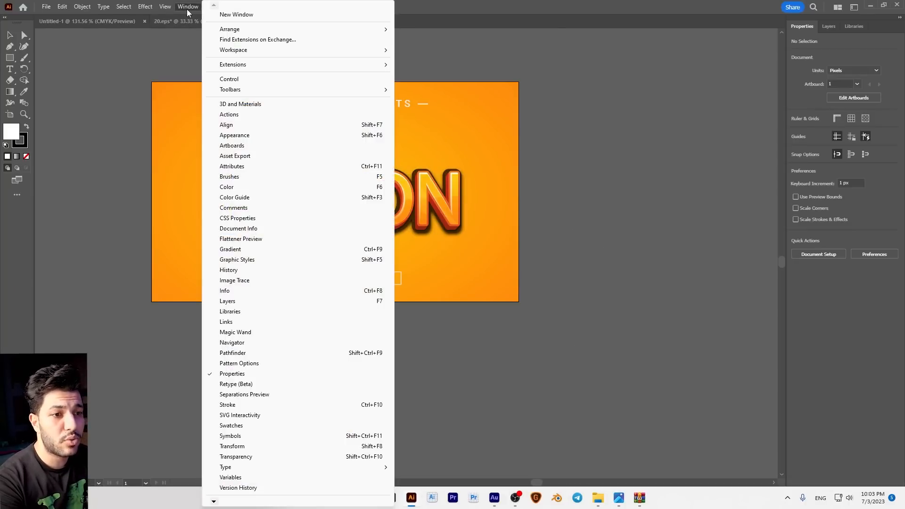
click(254, 262)
drag(390, 162, 625, 169)
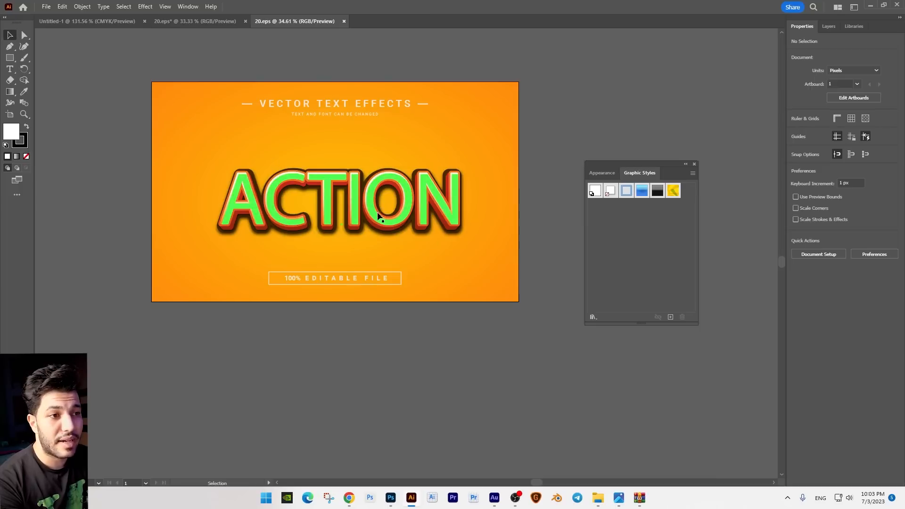
click(380, 215)
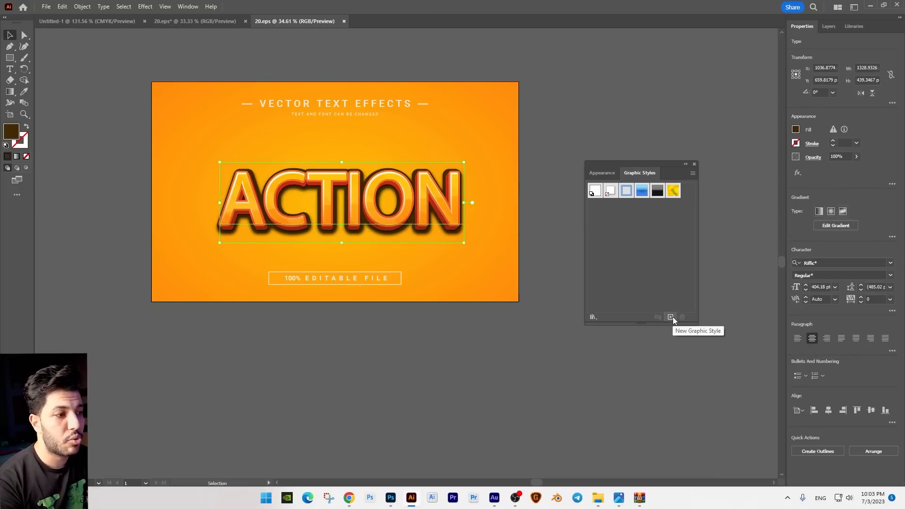
click(671, 317)
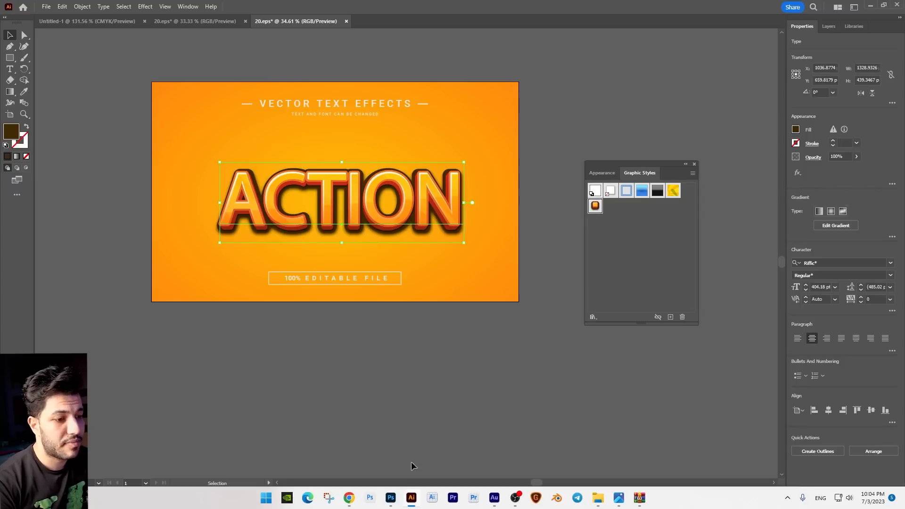
Bring the "تسوق" title from the Photoshop composition into the Illustrator document, just below the orange artboard
click(390, 497)
drag(386, 186, 387, 202)
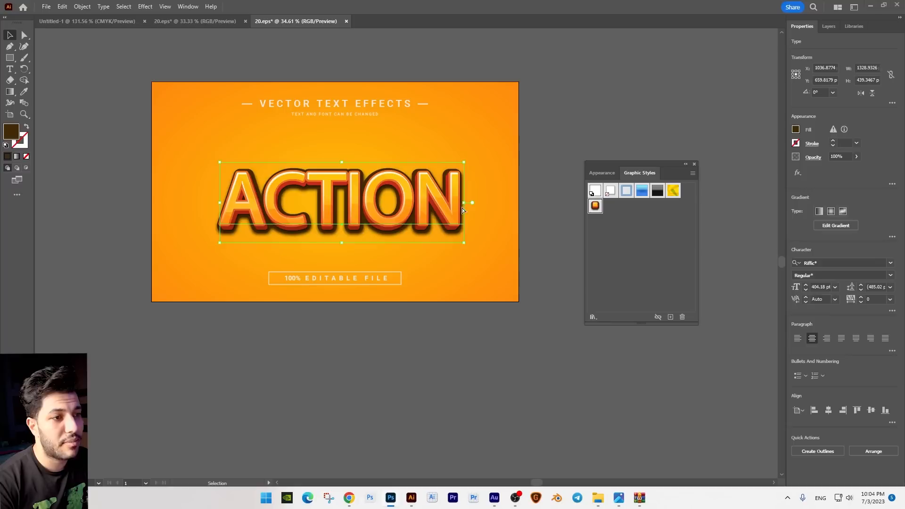
drag(462, 207, 292, 345)
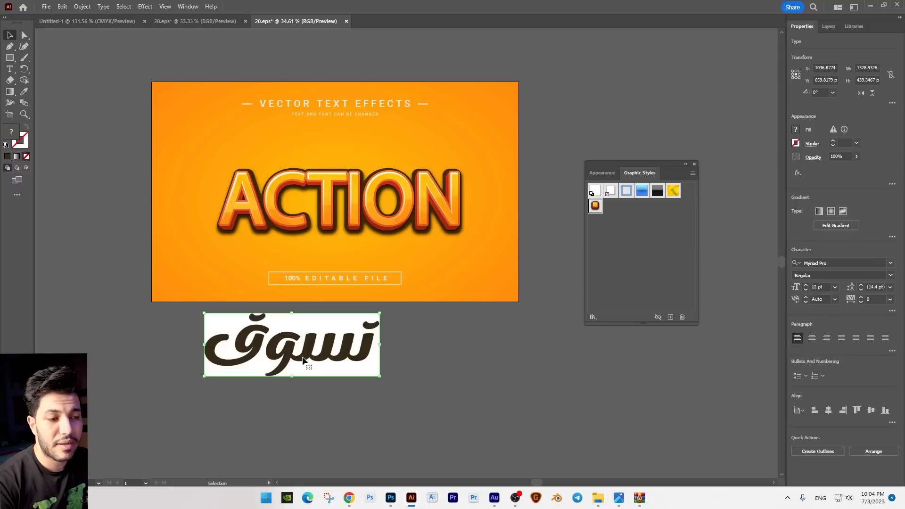
Image-trace the "تسوق" image with the Sketch preset
key(ctrl+=)
key(ctrl+=)
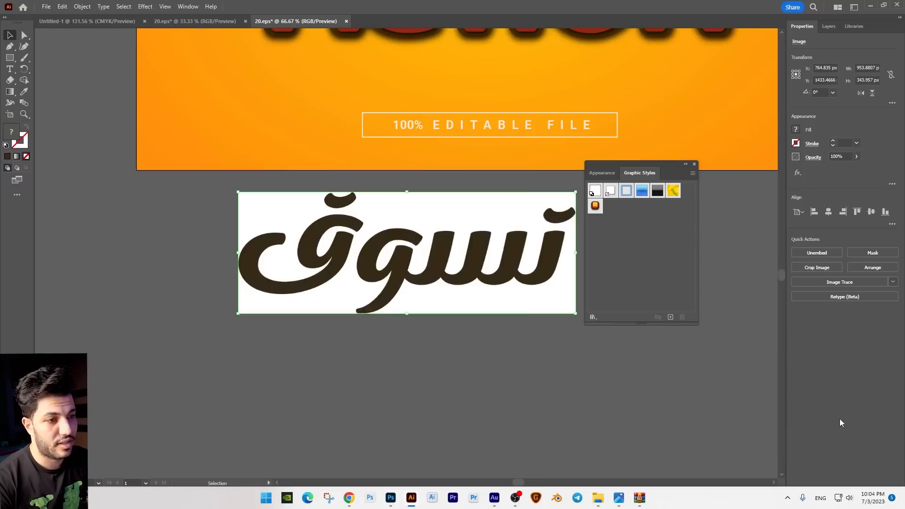
click(851, 282)
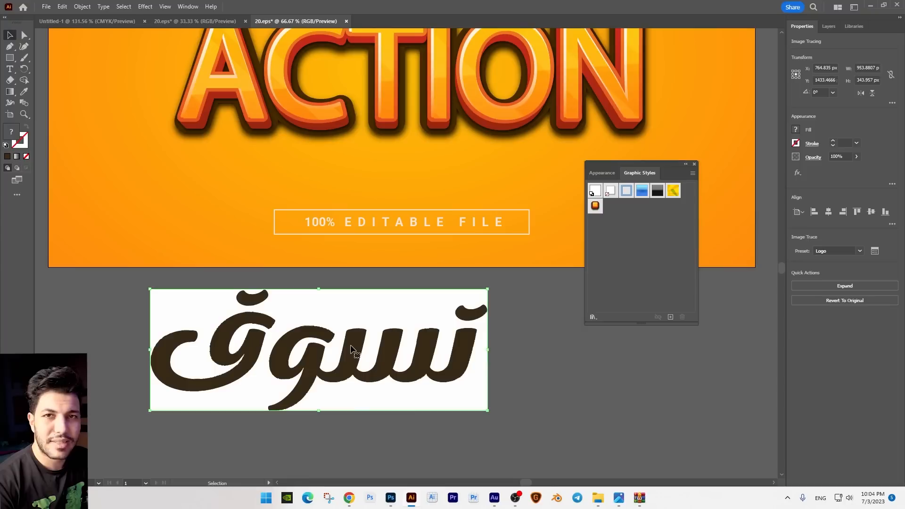
click(860, 252)
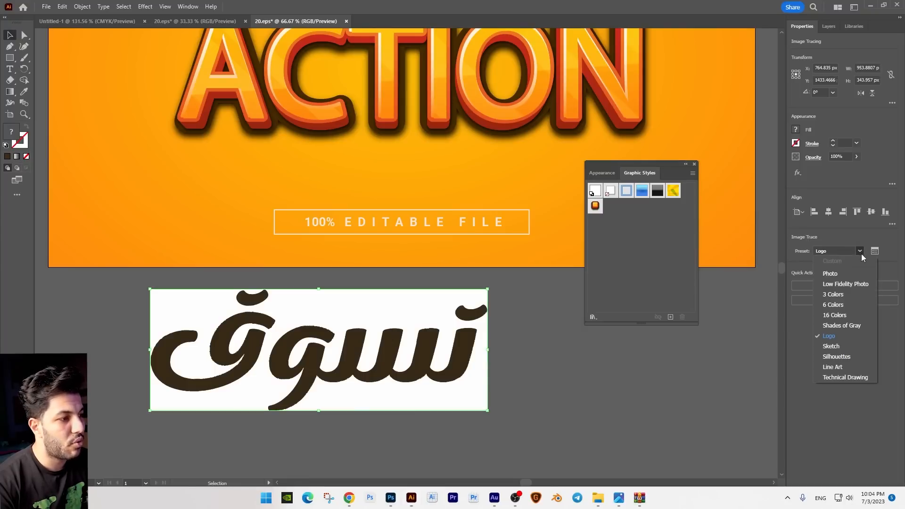
click(848, 347)
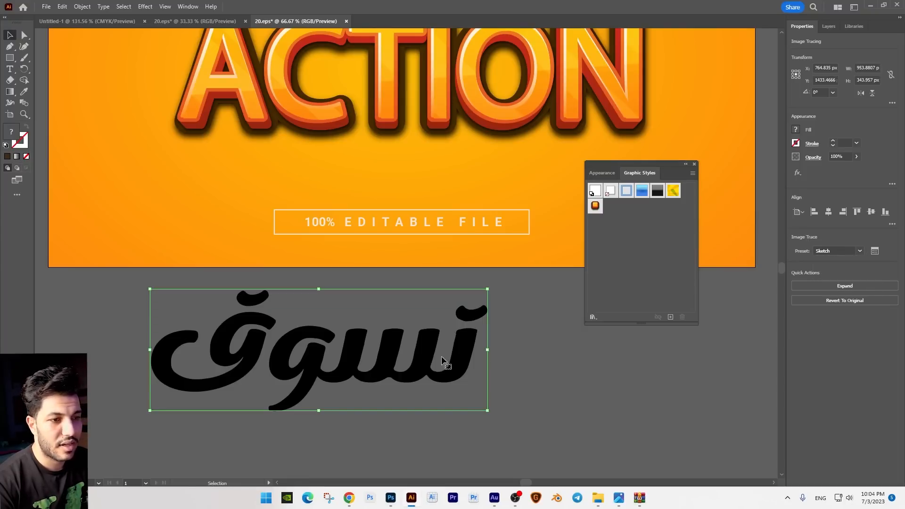
Apply the saved orange graphic style of the "ACTION" text to the traced "تسوق" title
key(ctrl+minus)
key(ctrl+minus)
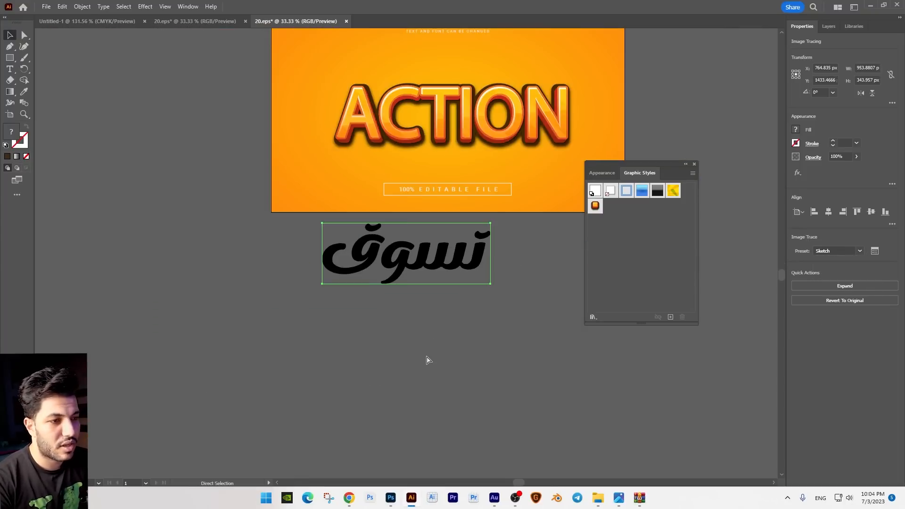
drag(426, 360, 351, 433)
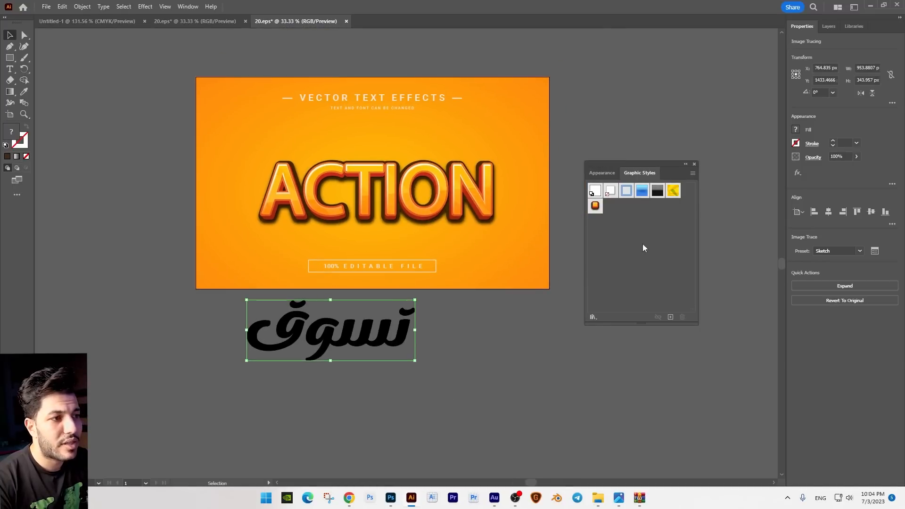
click(594, 206)
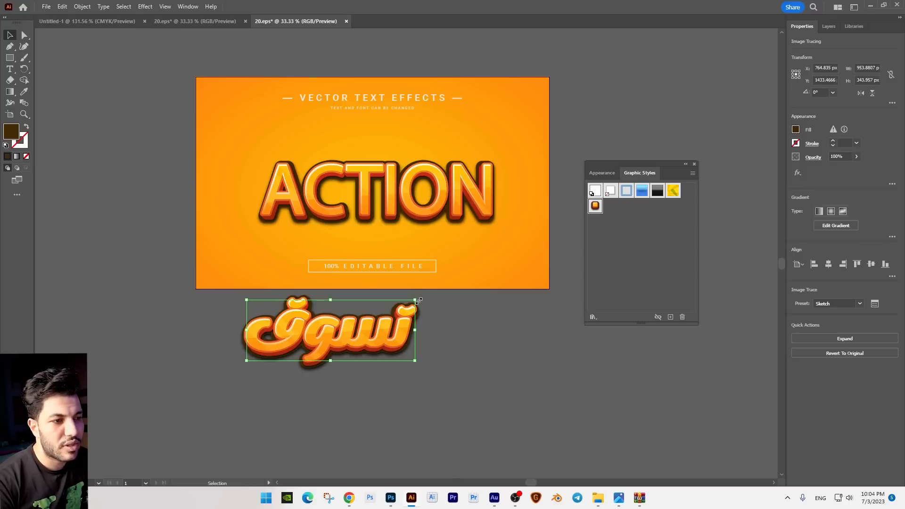
Enlarge the styled "تسوق" title proportionally from its centre to about 2819 × 1016 px
drag(415, 300, 580, 198)
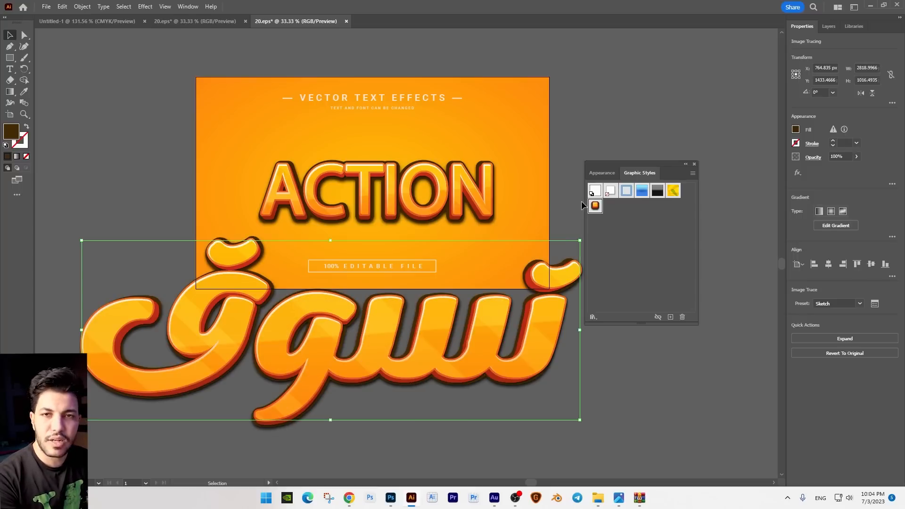
key(ctrl+minus)
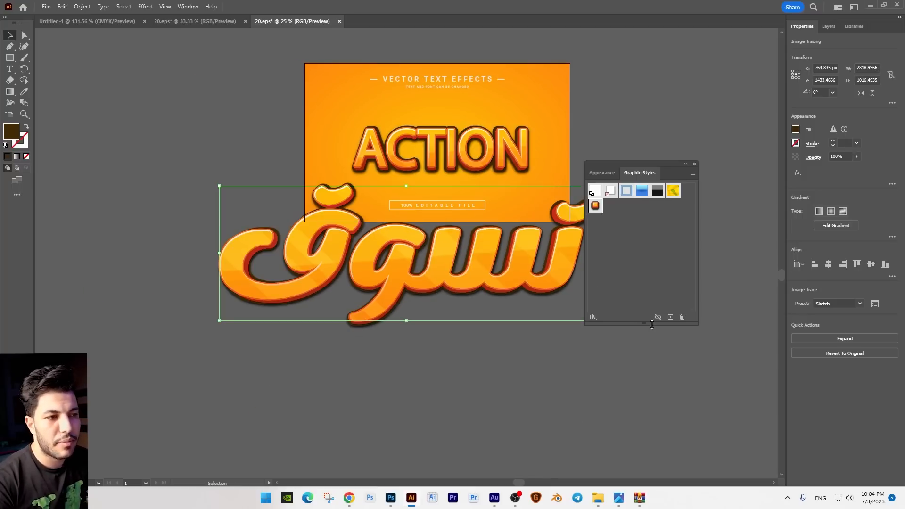
key(space)
drag(485, 371, 411, 374)
click(518, 363)
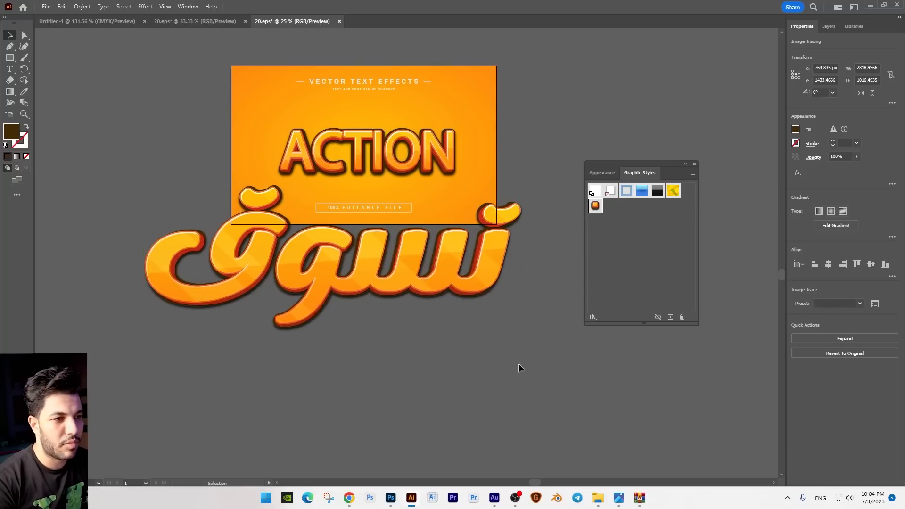
Bring the styled "تسوق" title into the Photoshop store composition and convert its layer to a smart object
drag(251, 259, 390, 505)
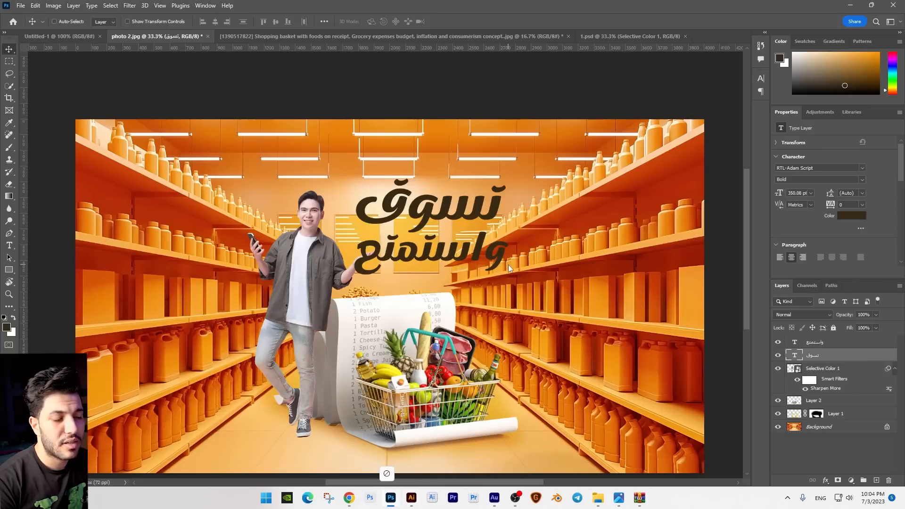
drag(387, 473, 348, 259)
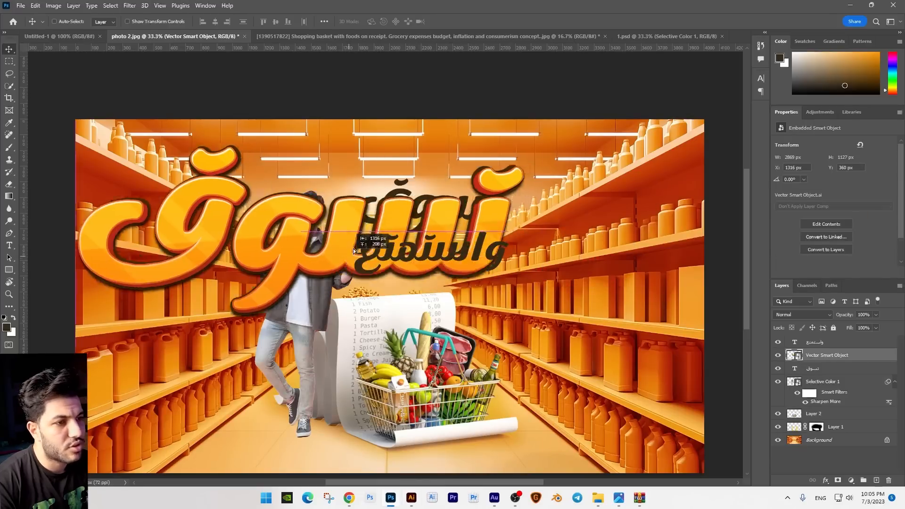
mouse_move(409, 227)
mouse_down()
mouse_move(431, 227)
mouse_move(420, 238)
mouse_up()
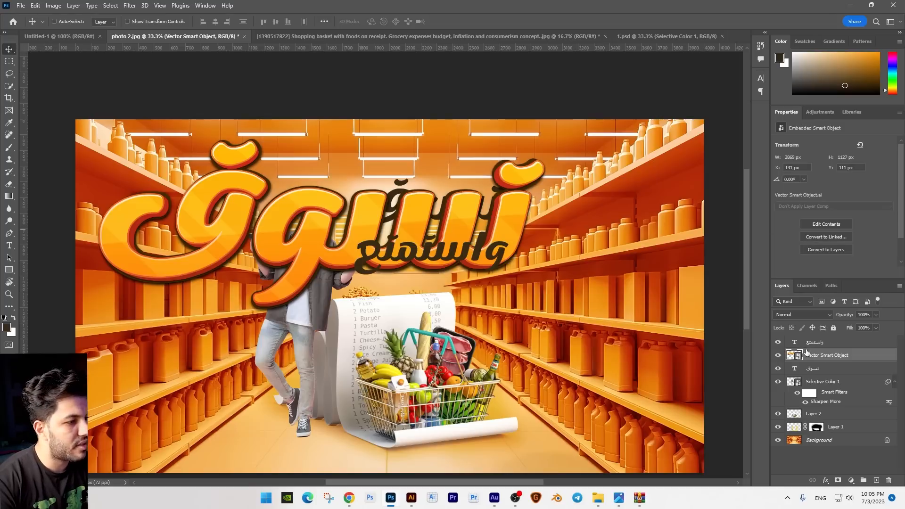
right_click(821, 357)
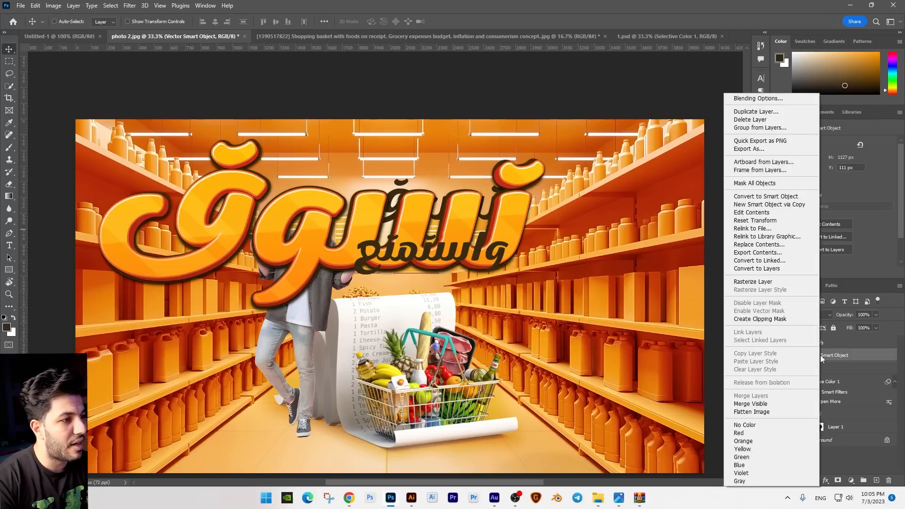
click(750, 196)
Scale the styled "تسوق" down to about 1038 px wide over the original dark title and reposition "واستمتع" beneath it
key(ctrl+t)
drag(546, 314, 432, 264)
drag(376, 243, 491, 250)
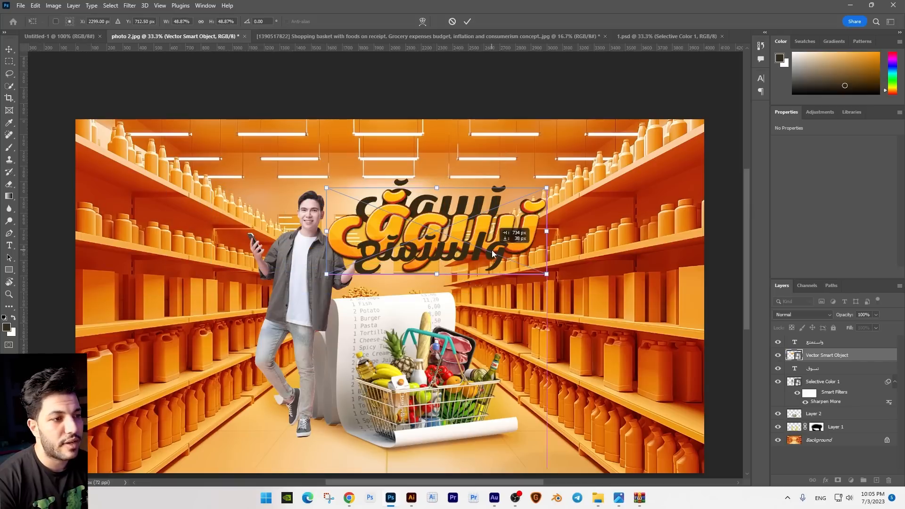
drag(545, 274, 497, 230)
key(Return)
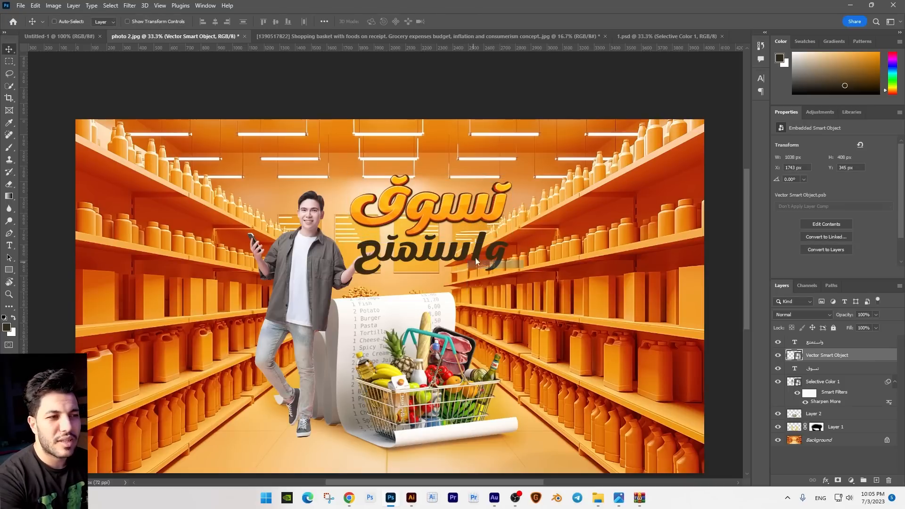
drag(532, 284, 531, 265)
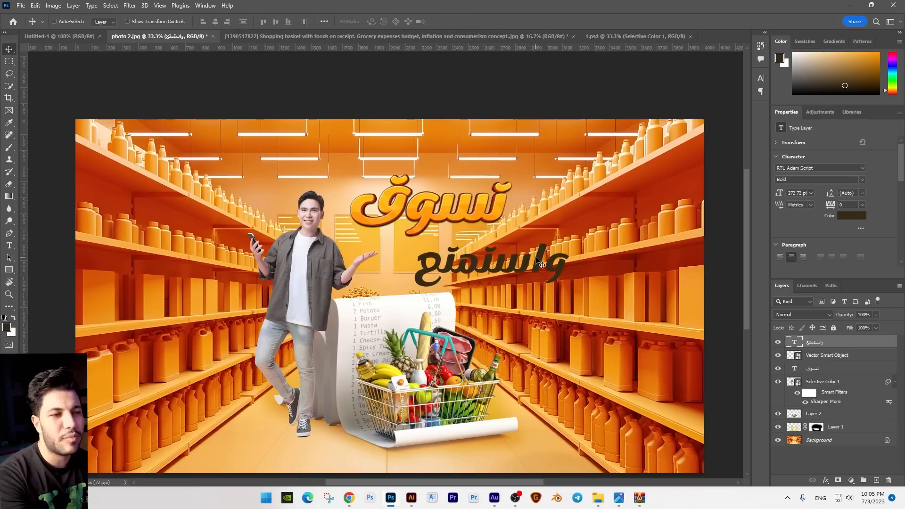
drag(535, 257, 505, 247)
Switch to the project folder and open 218.psd from the editable-text-effect-true-premium.jpg.zip archive in Photoshop
key(alt+Tab)
key(alt+Tab)
key(alt+Tab)
key(alt+Tab)
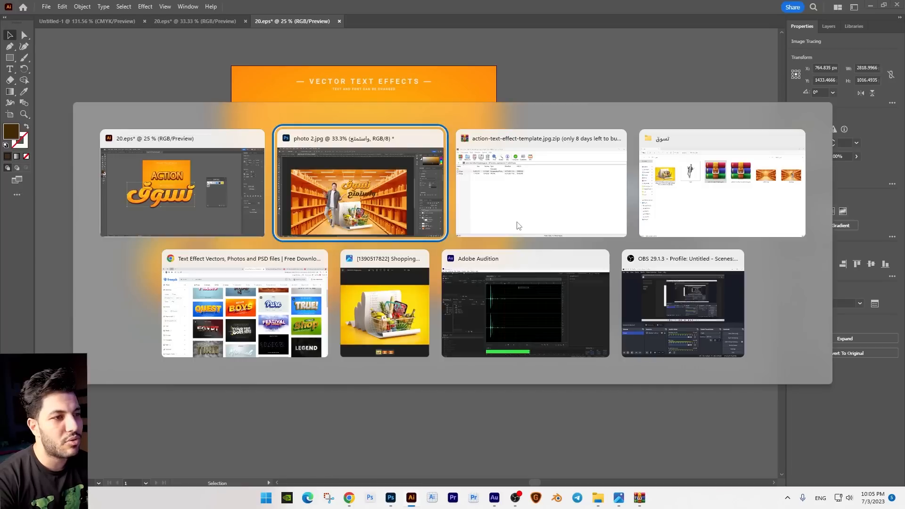
key(Return)
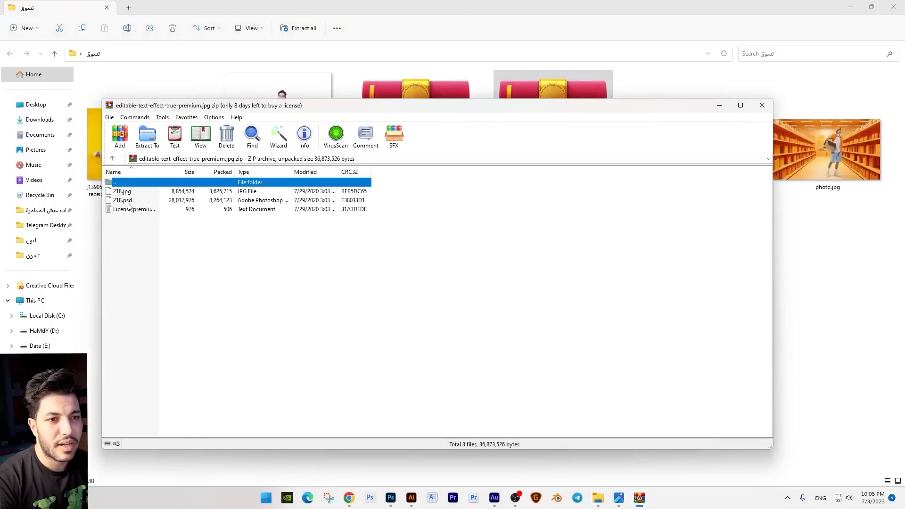
click(129, 201)
double_click(144, 203)
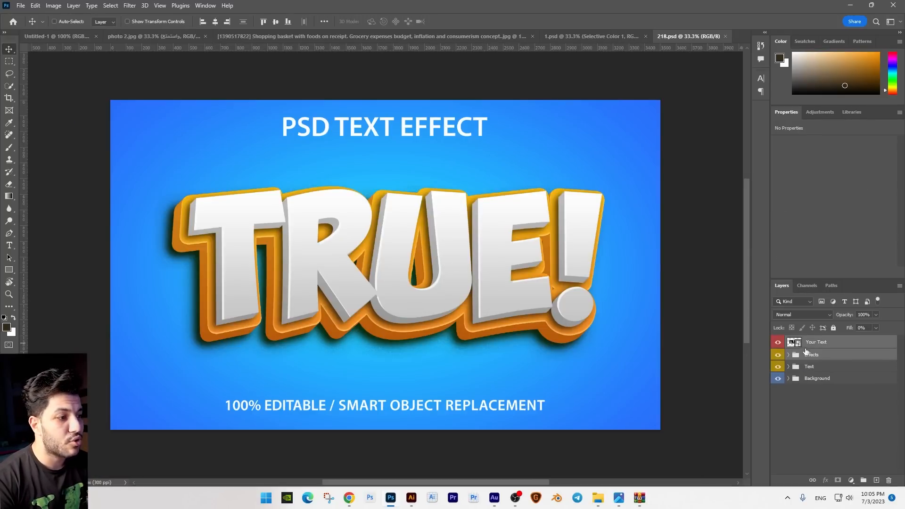
Inside the Your Text smart object, add the "واستمتع" title scaled to fit the canvas and hide the "true!" layer
click(793, 344)
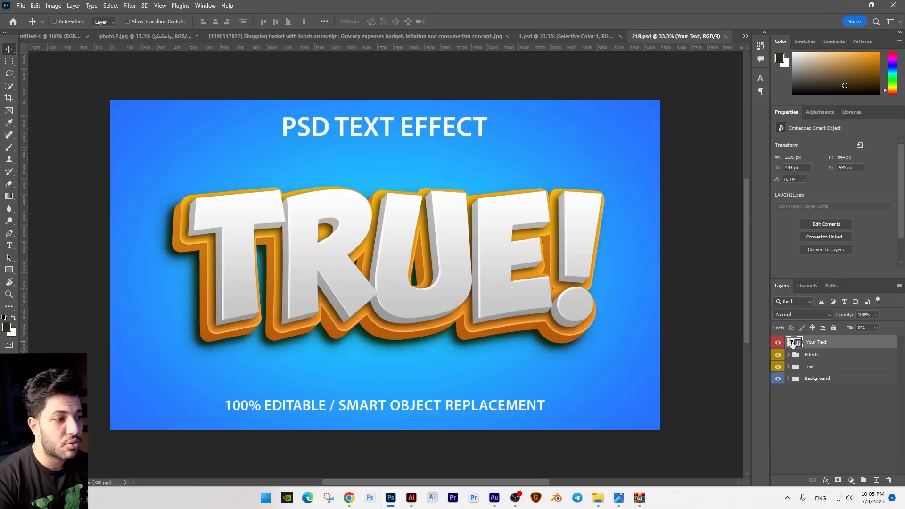
double_click(791, 343)
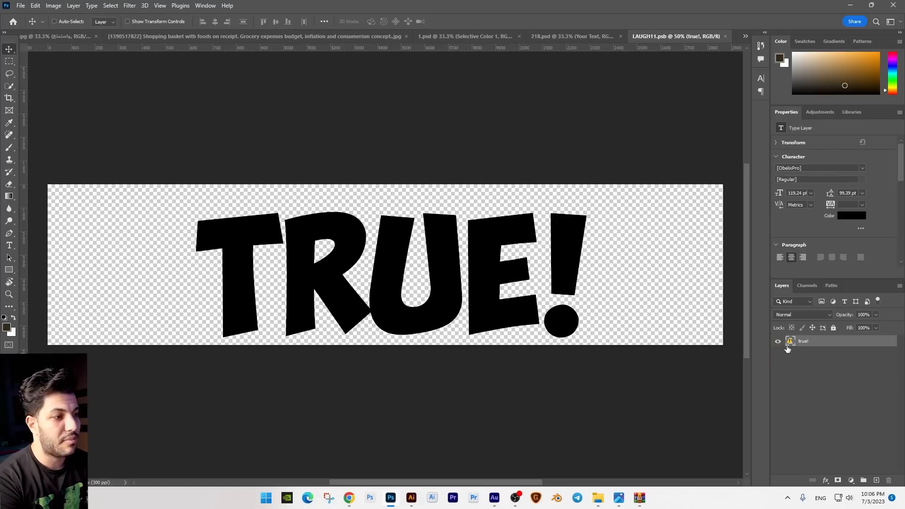
key(ctrl+Tab)
right_click(483, 258)
click(490, 260)
drag(490, 260, 608, 327)
key(ctrl+t)
key(Return)
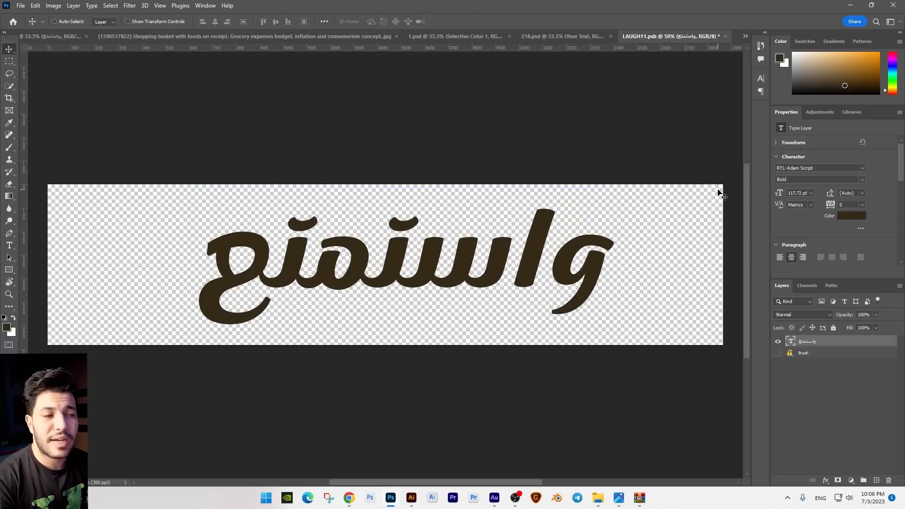
Save and close the LAUGH11.psb smart object, and convert the Effects group in 218.psd to a smart object
click(725, 36)
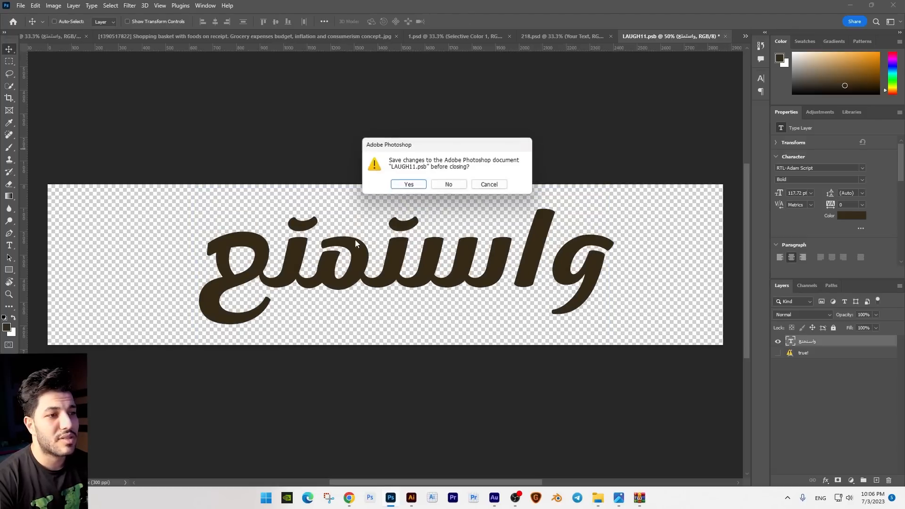
click(406, 184)
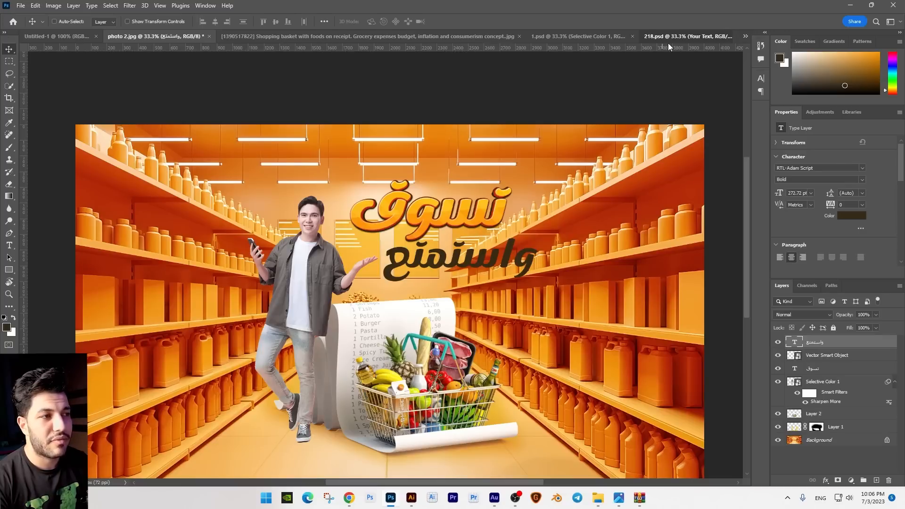
click(668, 43)
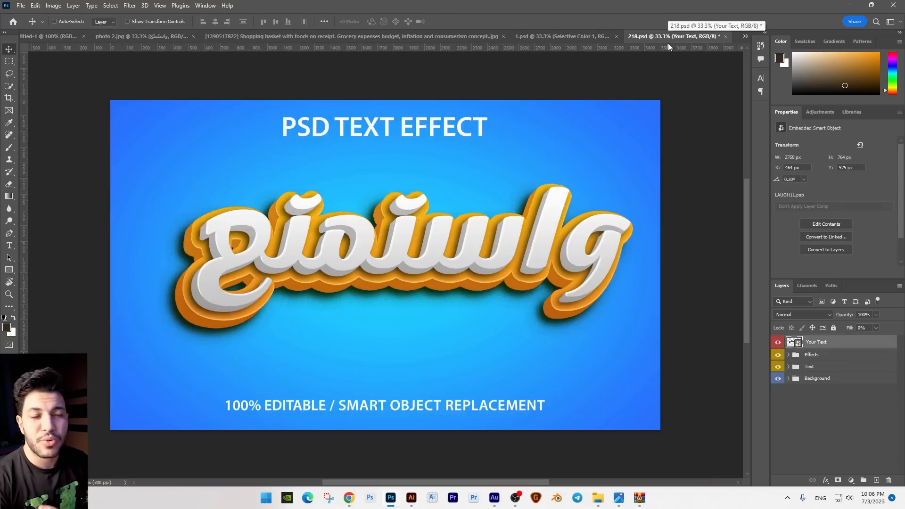
click(829, 356)
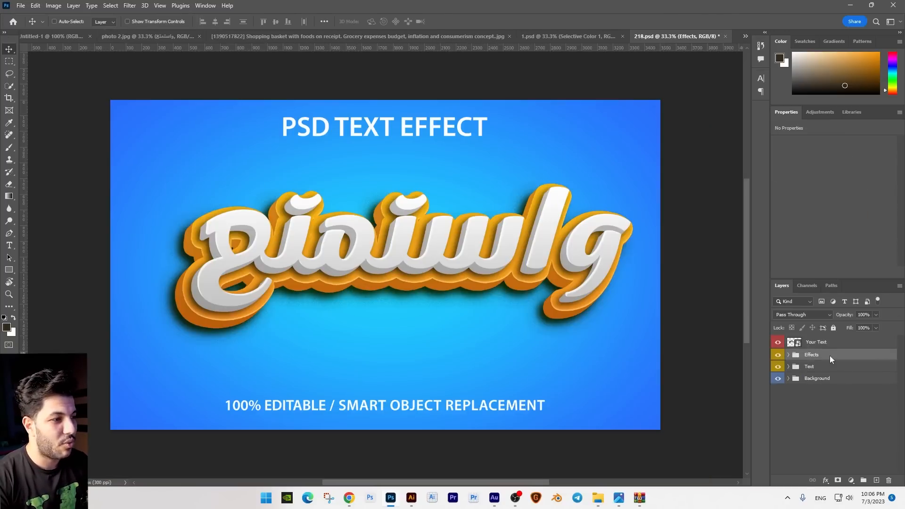
right_click(829, 356)
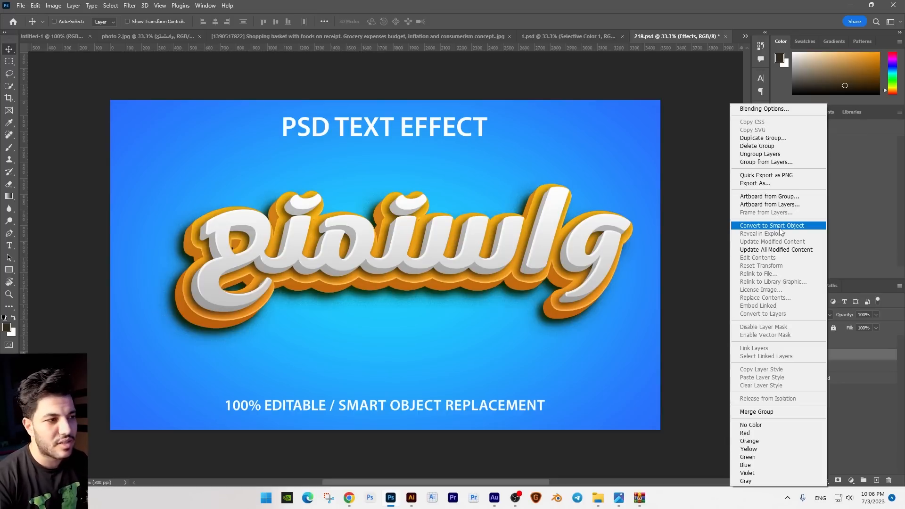
click(781, 226)
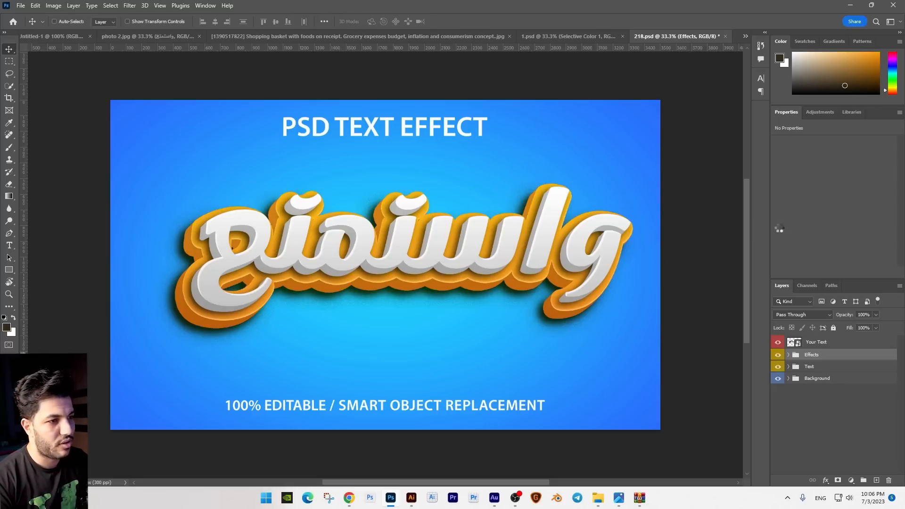
Place the styled "واستمتع" in photo 2.jpg beneath "تسوق", scaled to 145.74%, and delete the original dark "واستمتع" text layer
drag(508, 253, 641, 339)
mouse_move(446, 270)
mouse_down()
mouse_move(455, 246)
mouse_move(455, 258)
mouse_up()
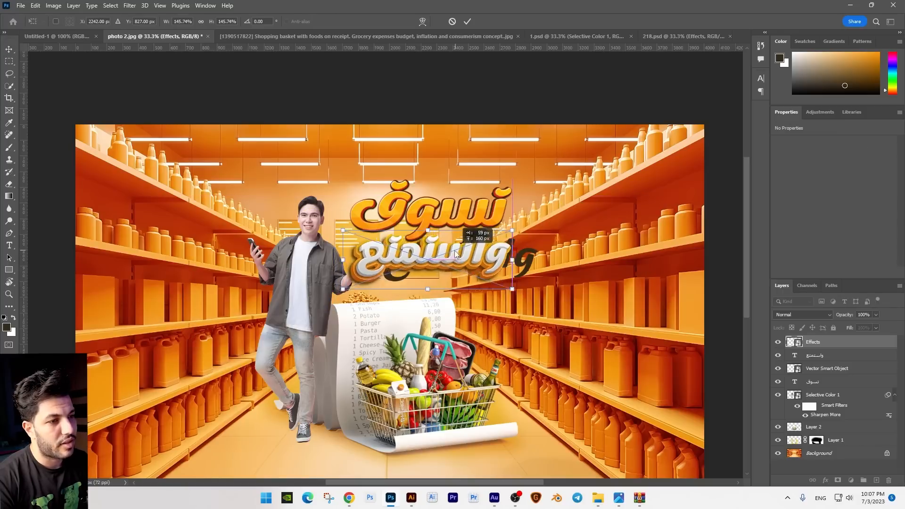
key(Return)
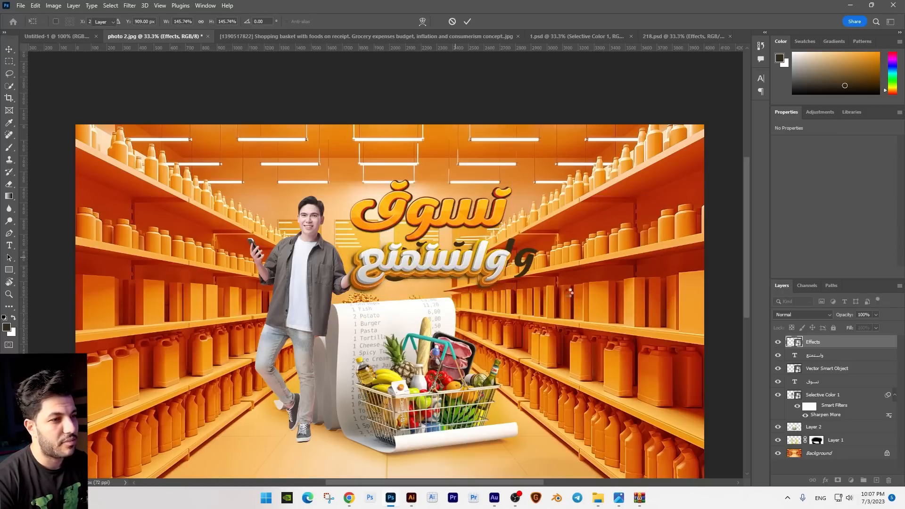
ctrl+click(533, 242)
drag(533, 242, 540, 265)
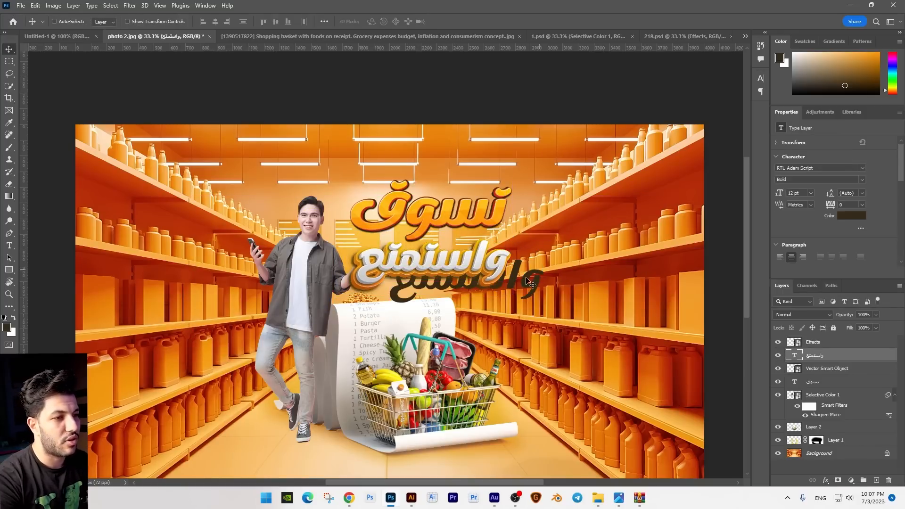
key(Delete)
Select both styled titles, rotate them slightly counter-clockwise together, and group their layers
key(ctrl+plus)
shift+click(841, 359)
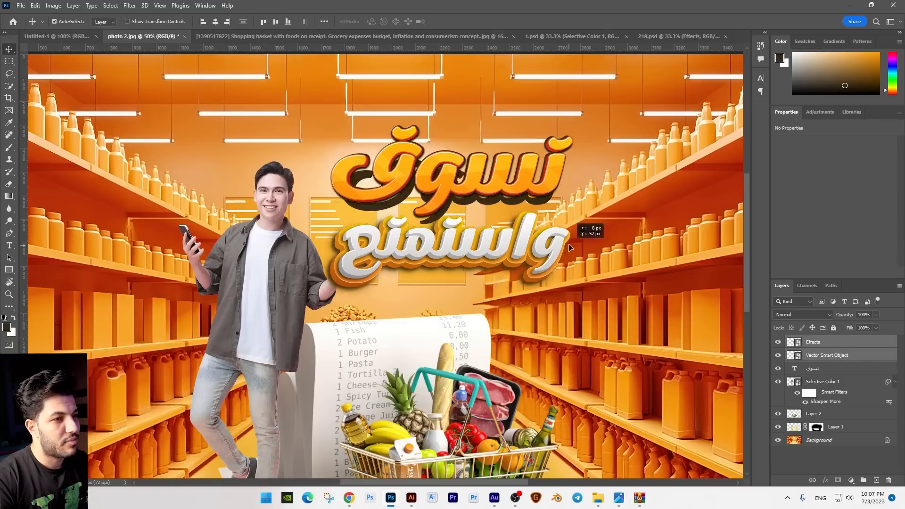
key(ctrl+t)
drag(571, 281, 566, 277)
key(Return)
key(ctrl+g)
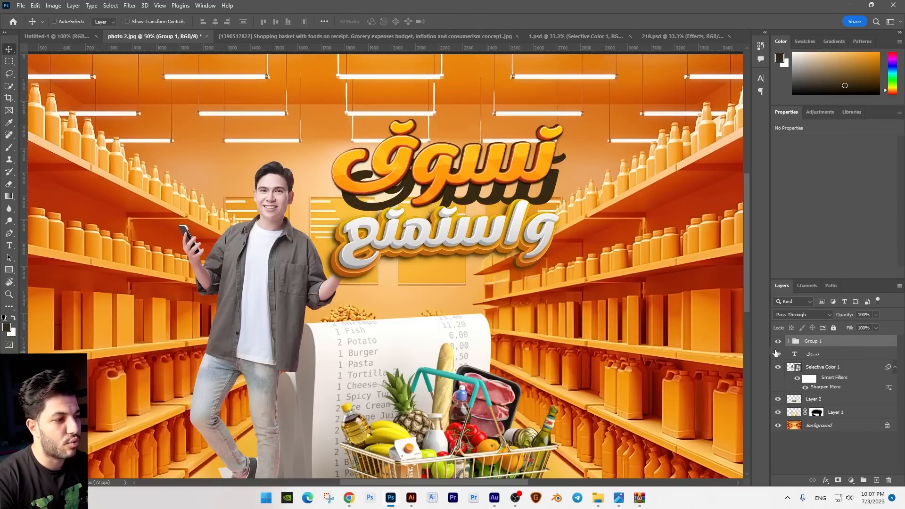
Delete the original dark "تسوق" text layer and reposition the title group beside the man
click(830, 356)
key(Delete)
drag(545, 188, 523, 228)
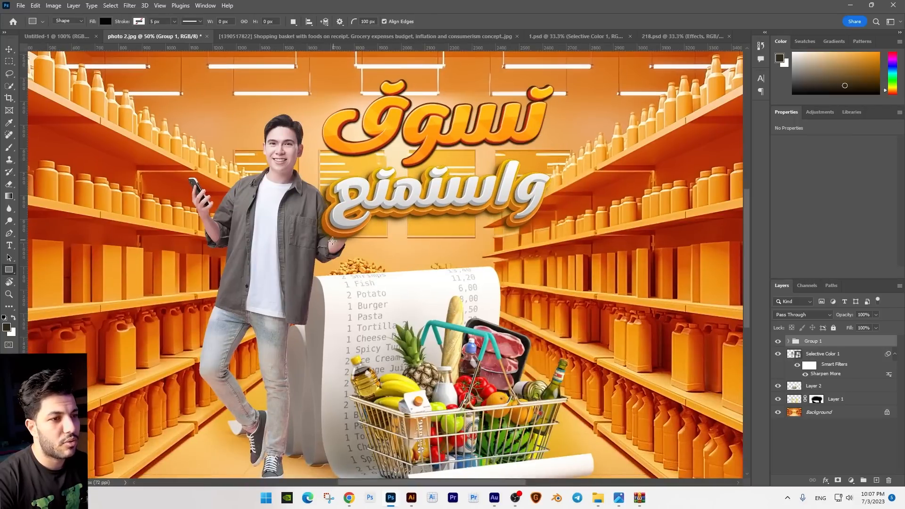
Draw a black rounded bar beneath the titles and add the white caption "بطرق الدفع المختلفة" scaled to fit inside it
drag(332, 241, 534, 264)
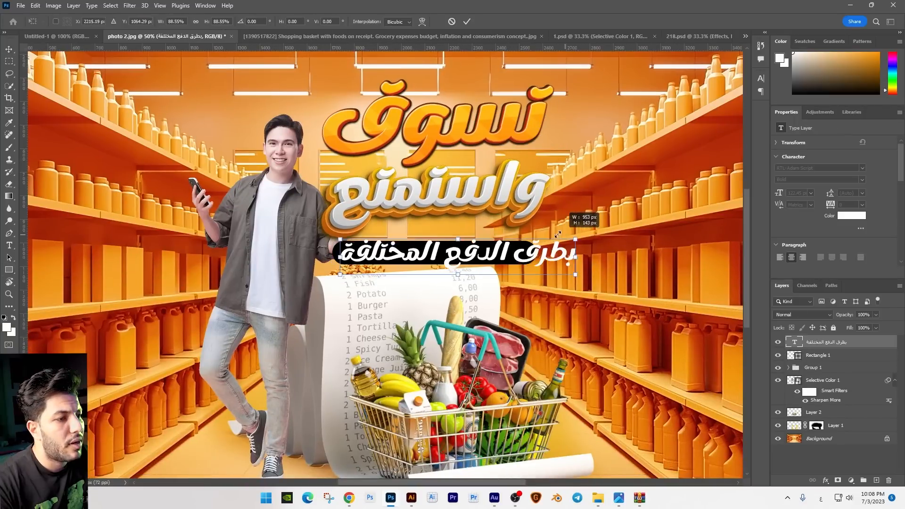
drag(549, 242, 520, 247)
key(Return)
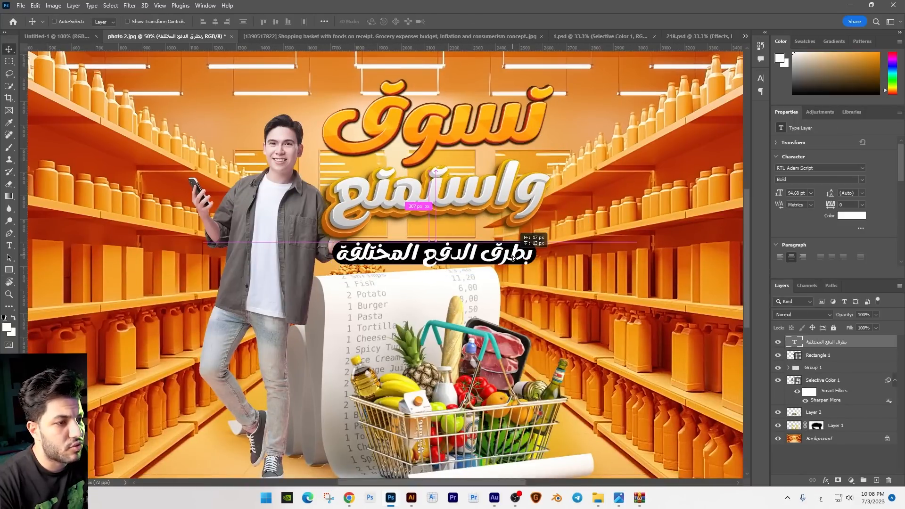
Select the caption with its black bar and rotate both slightly counter-clockwise to match the tilt of the titles
right_click(513, 257)
shift+click(527, 269)
drag(526, 256, 490, 258)
key(ctrl+t)
key(Return)
Try moving the black bar separately from its caption, and undo the move
right_click(477, 249)
click(493, 261)
mouse_move(506, 251)
mouse_down()
mouse_move(505, 276)
mouse_move(501, 258)
mouse_up()
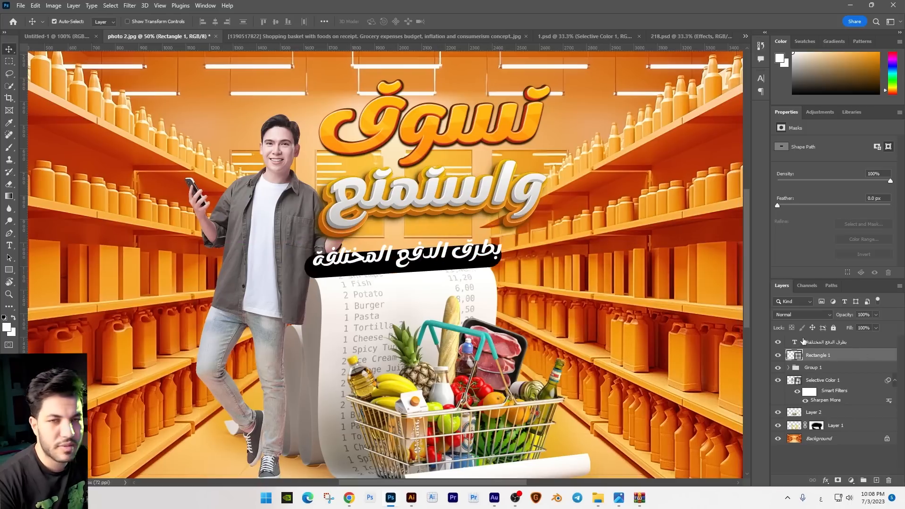
drag(453, 238, 554, 283)
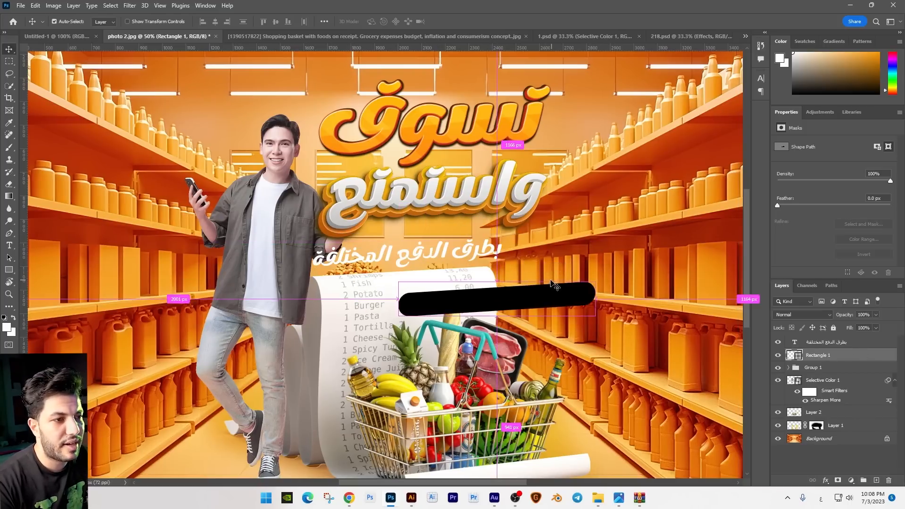
key(ctrl+z)
Select the caption together with the black bar and centre them beneath the styled titles
right_click(471, 255)
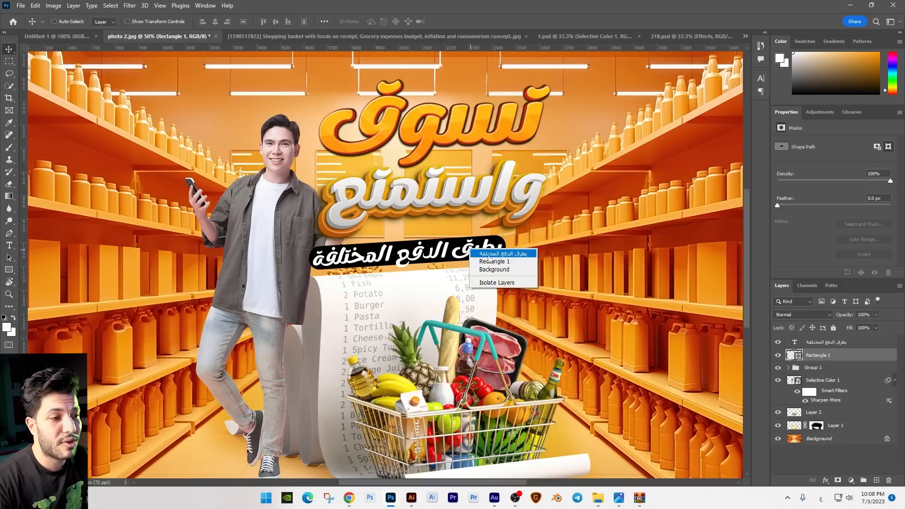
shift+click(488, 255)
drag(488, 255, 514, 253)
Move the title group, caption and bar right of the man's hand, and shift them left together with the man
right_click(505, 186)
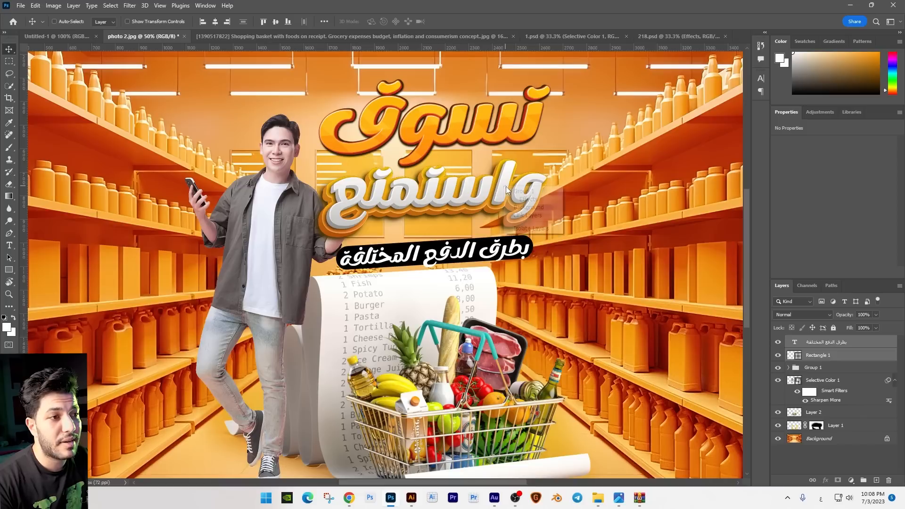
shift+click(533, 193)
drag(508, 207, 550, 198)
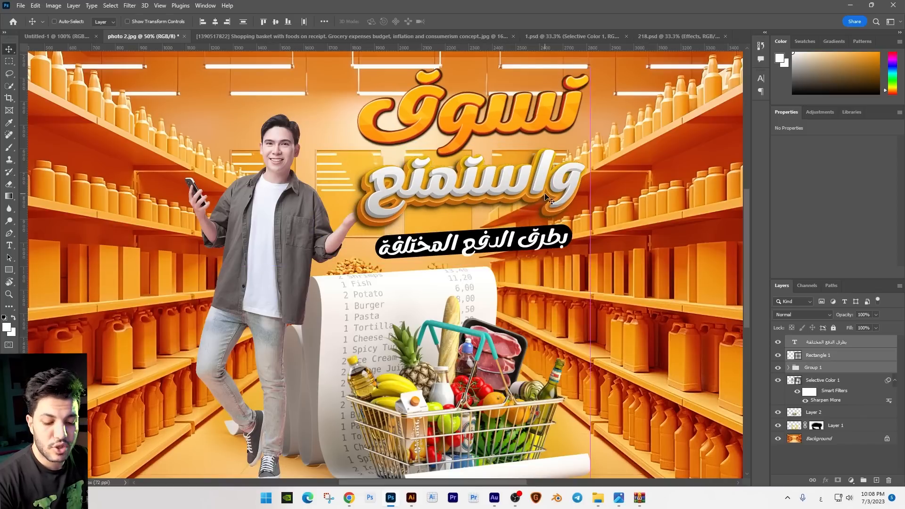
right_click(261, 221)
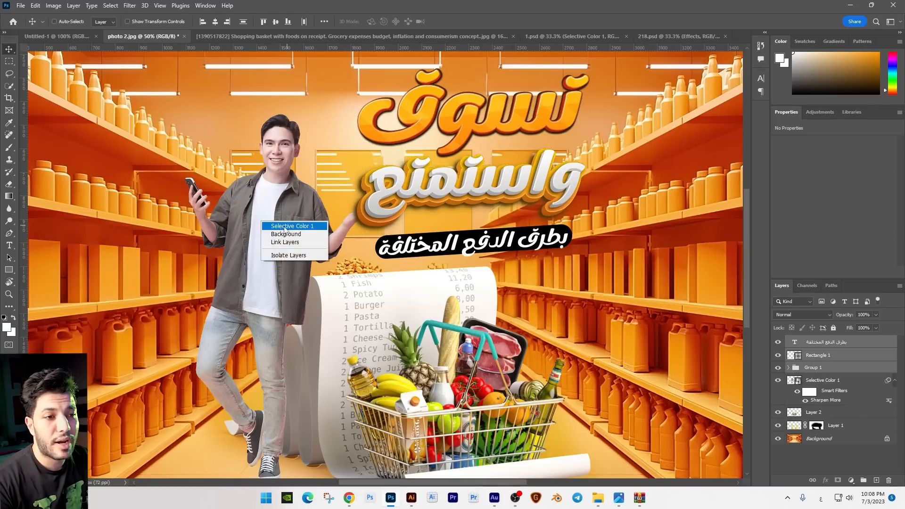
shift+click(284, 227)
drag(300, 234, 288, 230)
Try moving the receipt artwork right along with the selected layers, and undo the move
right_click(397, 307)
shift+click(413, 311)
drag(398, 320, 551, 305)
key(ctrl+z)
Select the caption with its black bar and move both down onto the top edge of the receipt
right_click(461, 242)
click(472, 249)
right_click(475, 243)
shift+click(498, 258)
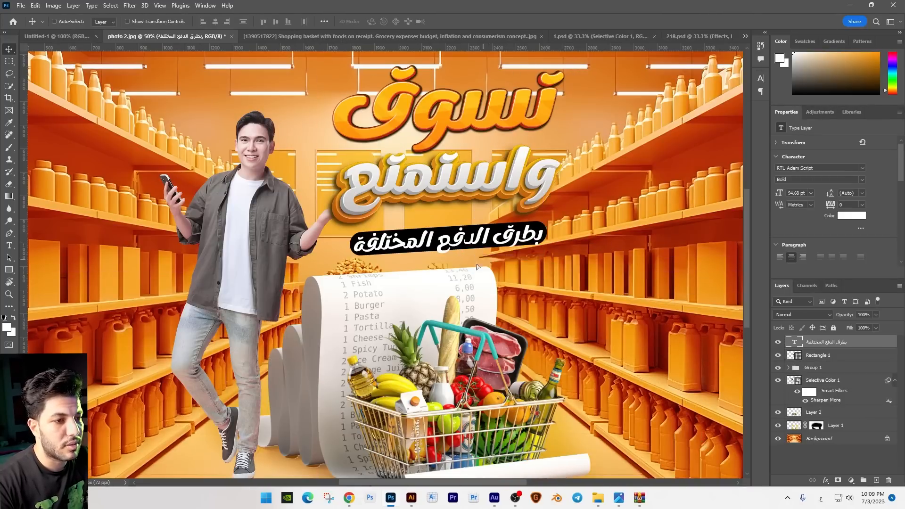
drag(503, 254, 460, 275)
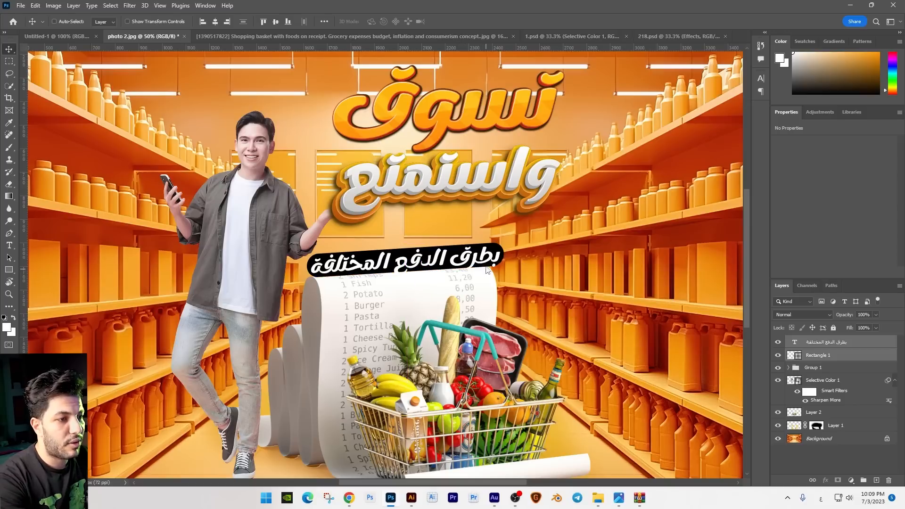
Move the title group down and left so it sits just above the caption bar
ctrl+click(493, 253)
right_click(489, 188)
click(503, 193)
drag(520, 128, 492, 147)
Enlarge the man to about 914 × 1722 px and rotate him to -5.80°, keeping him beside the titles
key(ctrl)
key(ctrl+minus)
ctrl+click(292, 217)
key(ctrl+t)
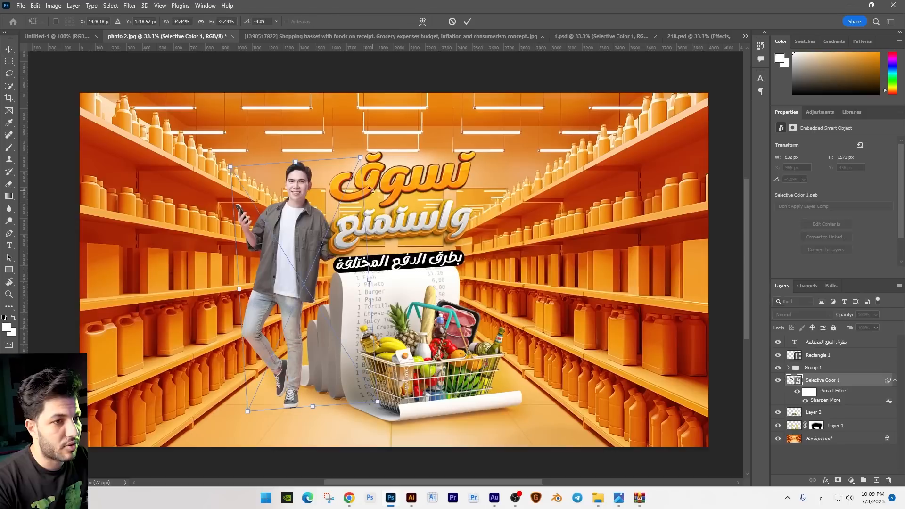
drag(360, 157, 368, 131)
drag(407, 182, 406, 181)
key(Return)
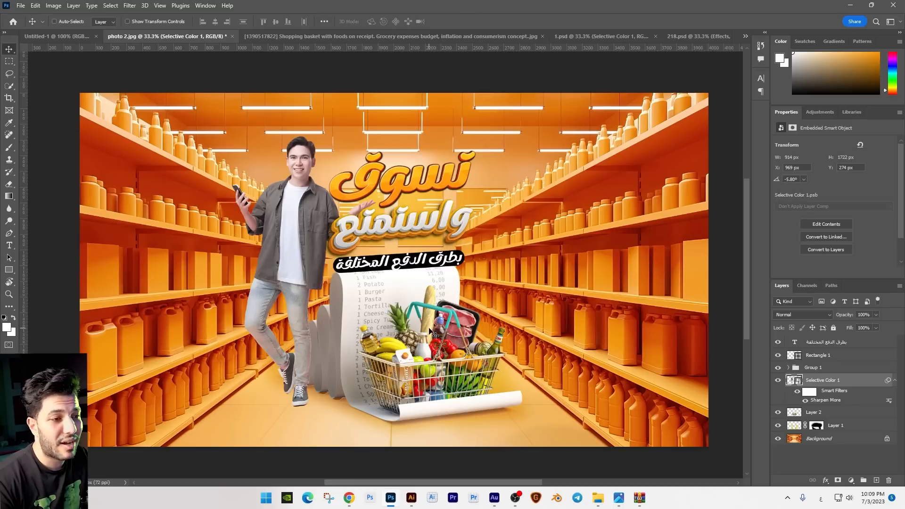
Select Layer 2 and Layer 1 and scale the receipt and basket artwork up to 107.87%, positioning it below the caption
click(833, 413)
ctrl+click(834, 425)
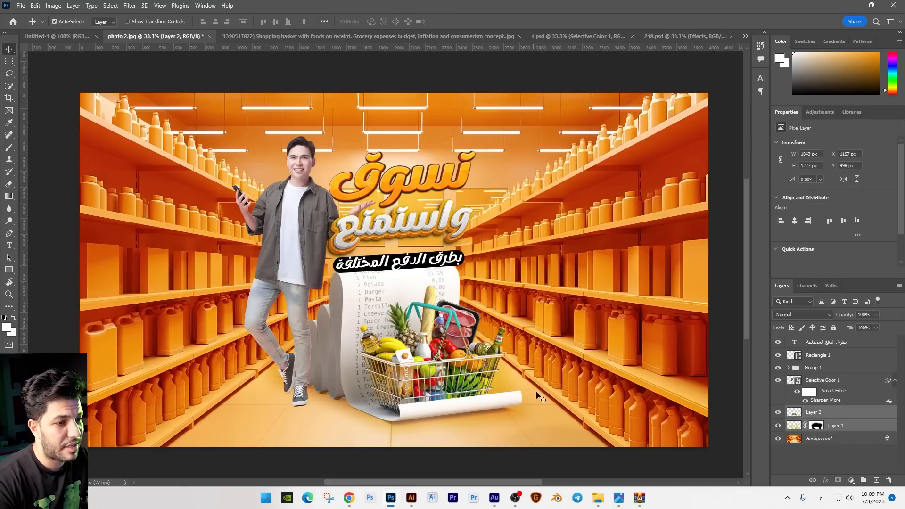
key(ctrl+t)
drag(552, 441, 519, 403)
key(Return)
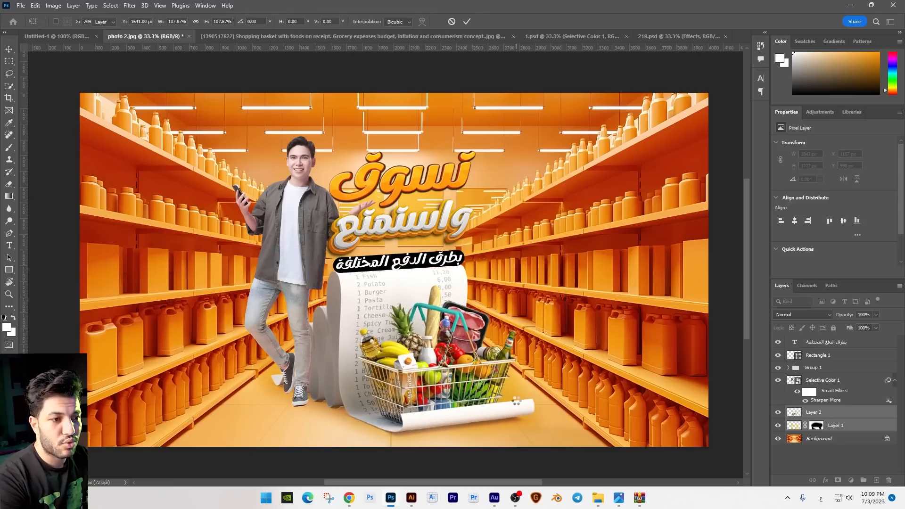
Select every layer above the Background and shift the whole composition slightly up and left
click(853, 345)
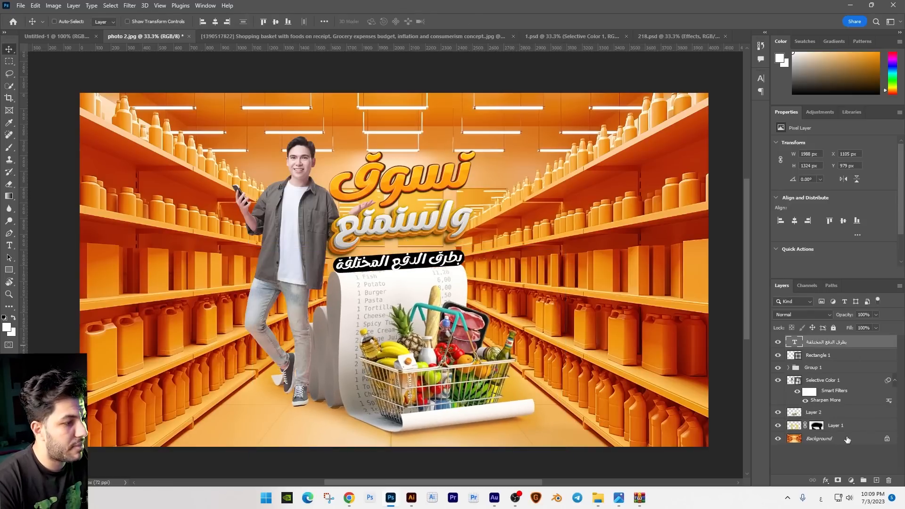
drag(461, 326, 459, 302)
key(ctrl+z)
key(ctrl+z)
key(ctrl+z)
key(ctrl+z)
key(ctrl+z)
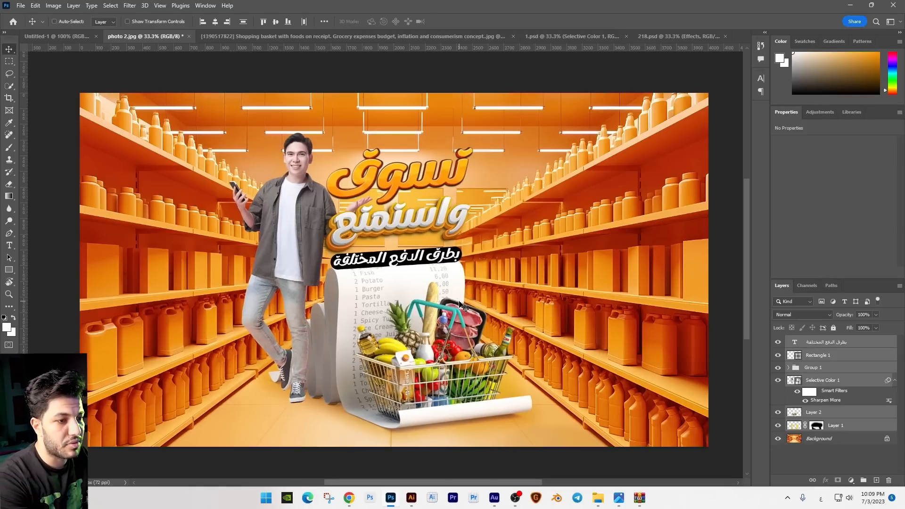
Select the man's layer, Selective Color 1, and duplicate it in place
drag(426, 294, 369, 188)
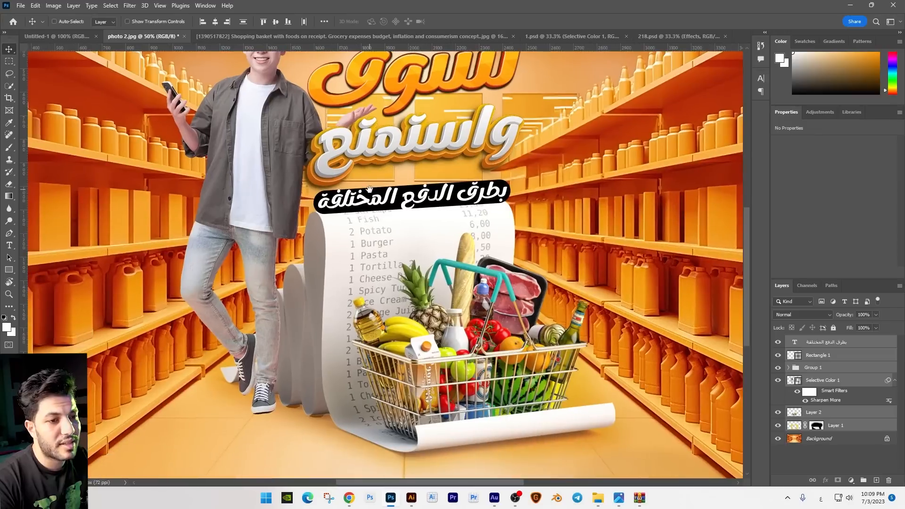
key(ctrl+minus)
key(ctrl+minus)
right_click(340, 203)
click(347, 208)
drag(339, 201, 342, 197)
key(ctrl+z)
key(ctrl+j)
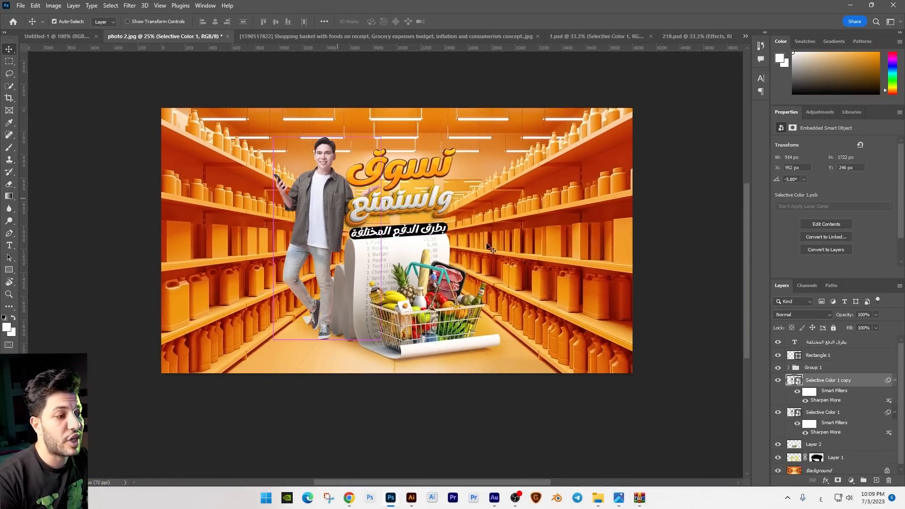
Flip, flatten and skew the lower man layer onto the floor as a cast shadow, using about -13.45% height
click(823, 416)
key(ctrl+t)
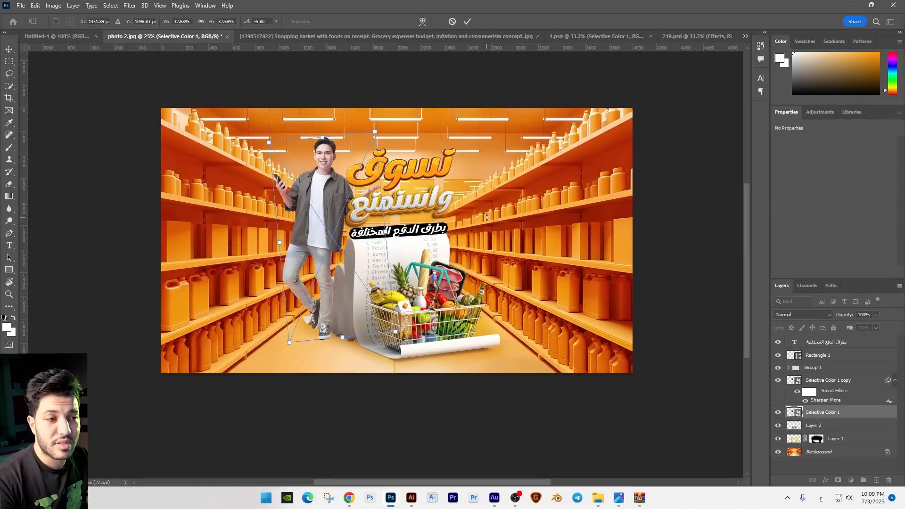
drag(322, 139, 429, 402)
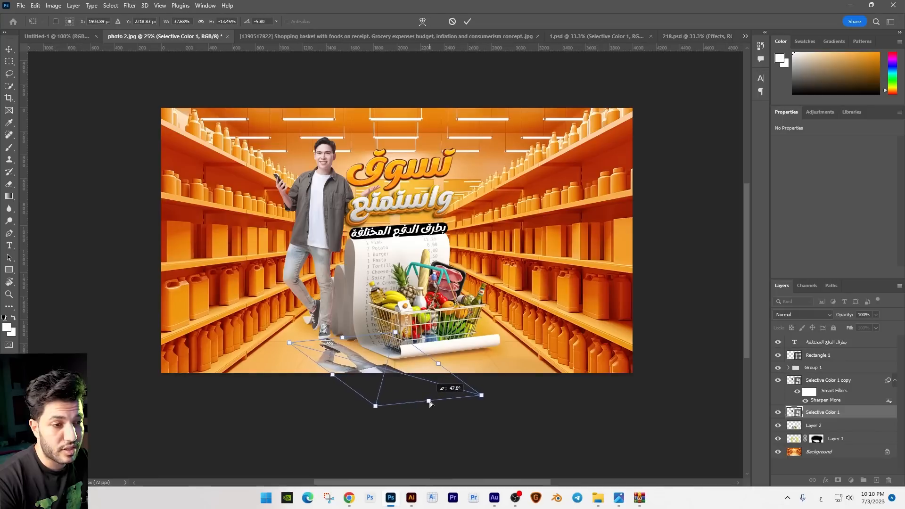
key(Return)
Darken the floor shadow to black with minimum Hue/Saturation lightness and set its layer opacity to 68%
key(ctrl+u)
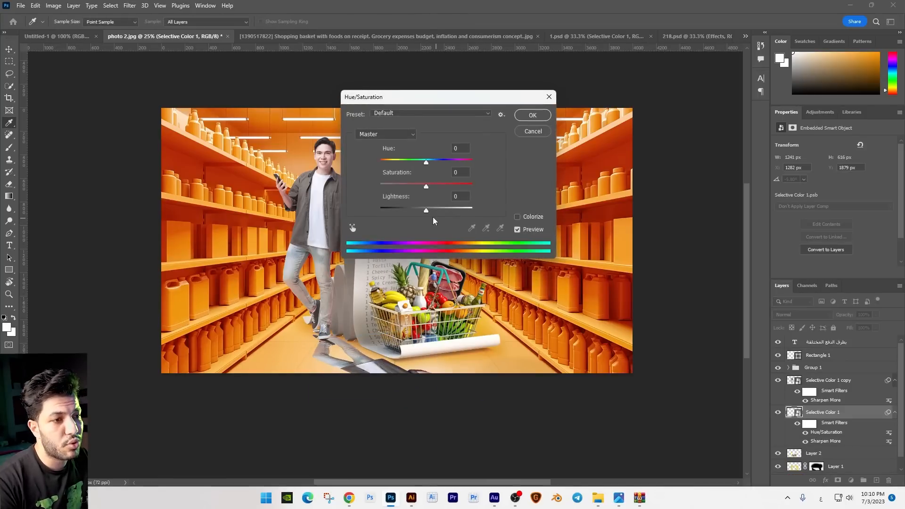
drag(425, 211, 380, 211)
key(Return)
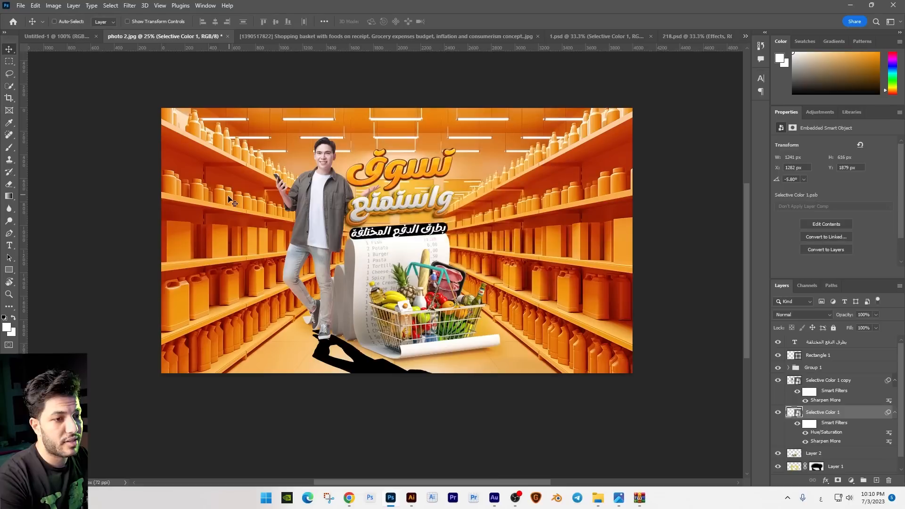
drag(875, 314, 863, 328)
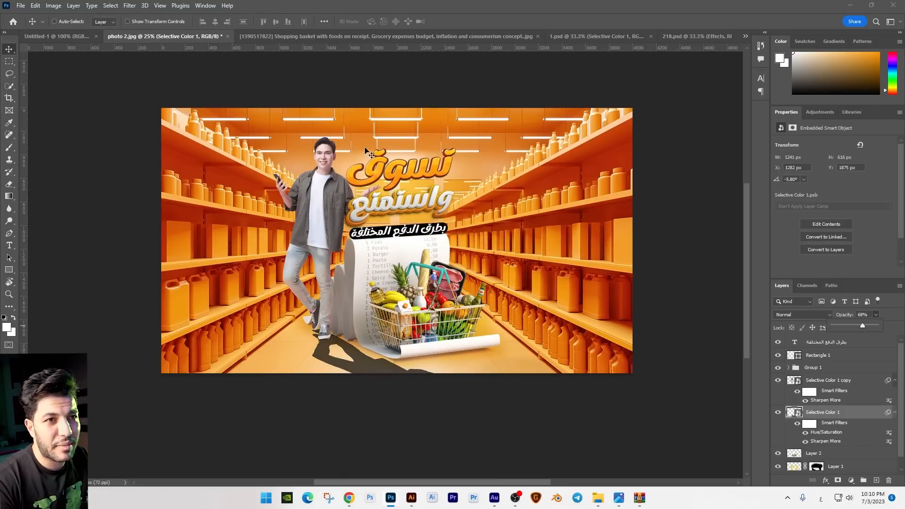
Soften the man's floor shadow with a Tilt-Shift blur of about 117 px focused near his feet, and lower its layer opacity to 46%
click(130, 5)
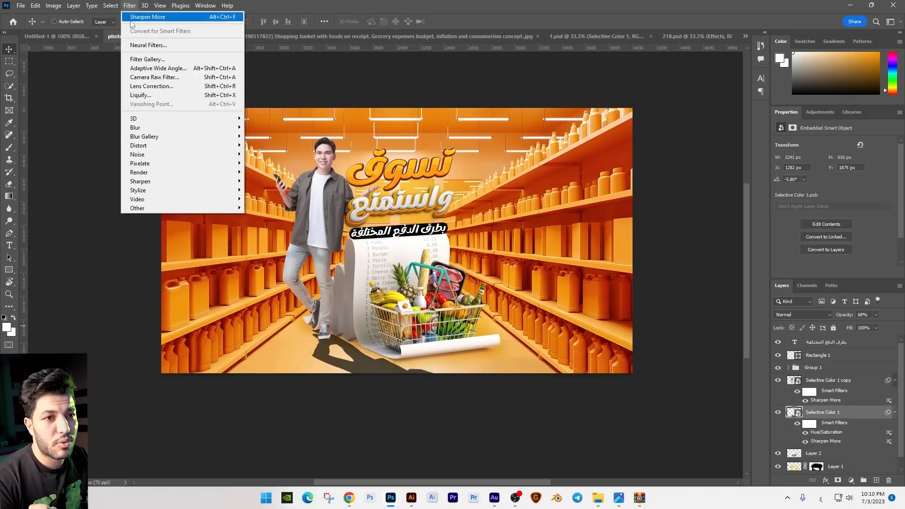
mouse_move(162, 140)
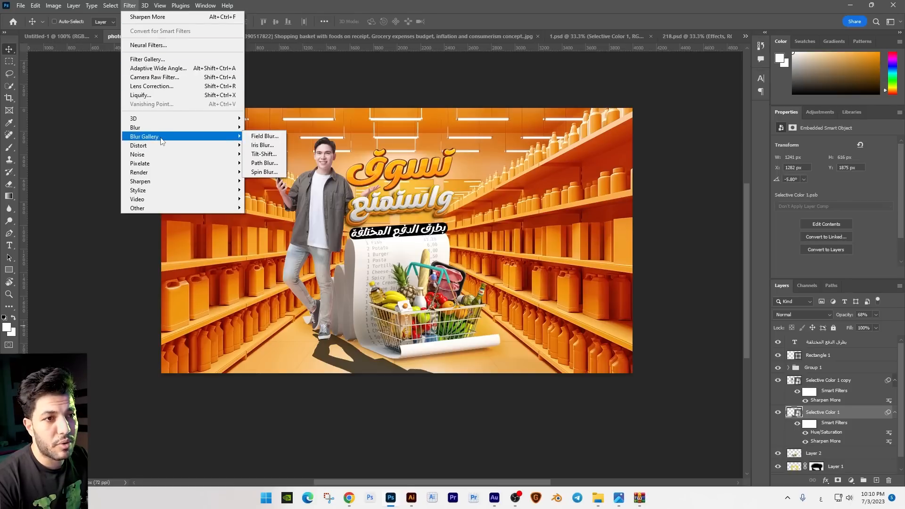
click(272, 156)
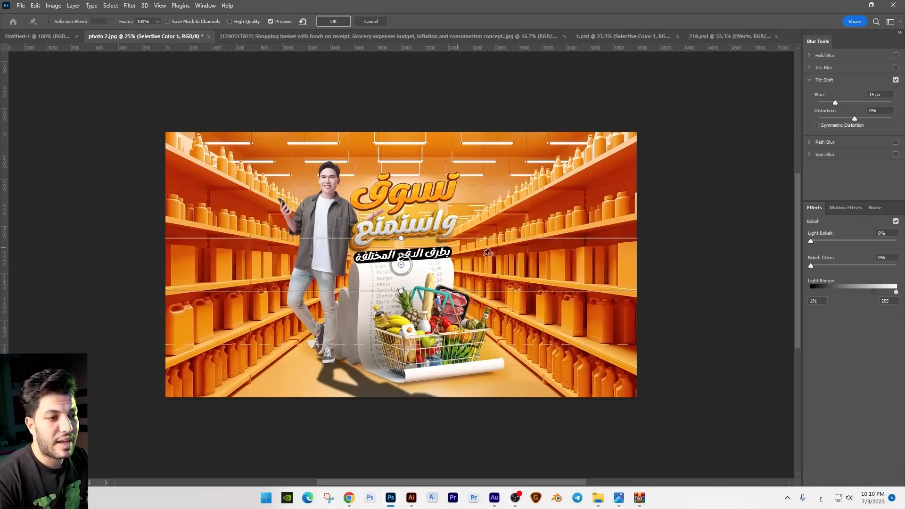
drag(462, 297, 424, 343)
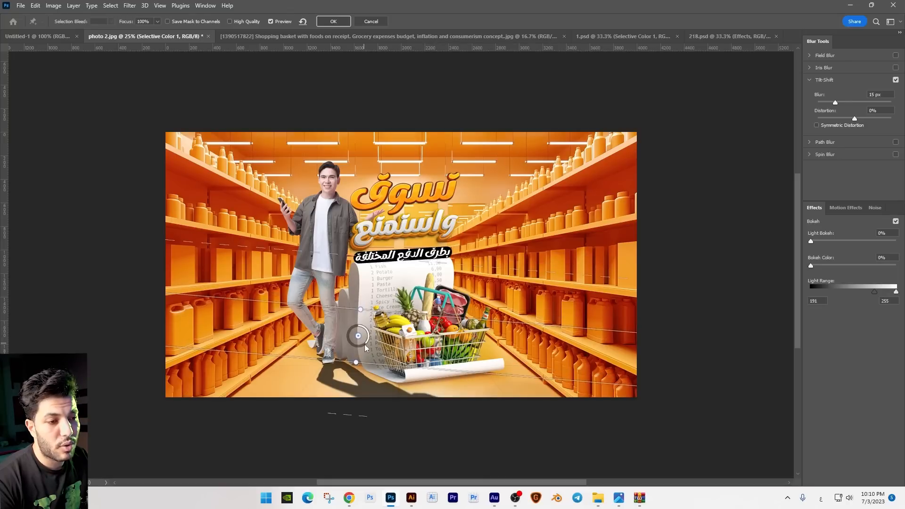
drag(362, 346, 365, 327)
drag(433, 335, 421, 332)
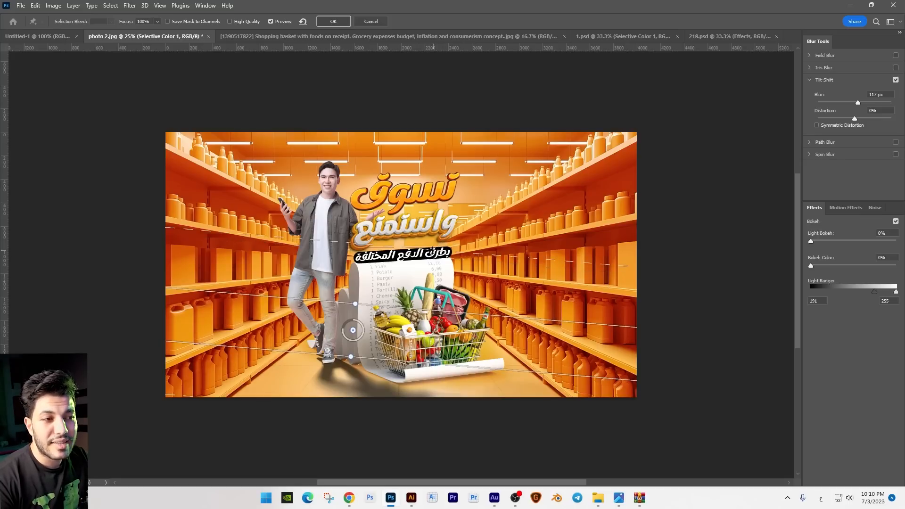
drag(370, 358, 370, 337)
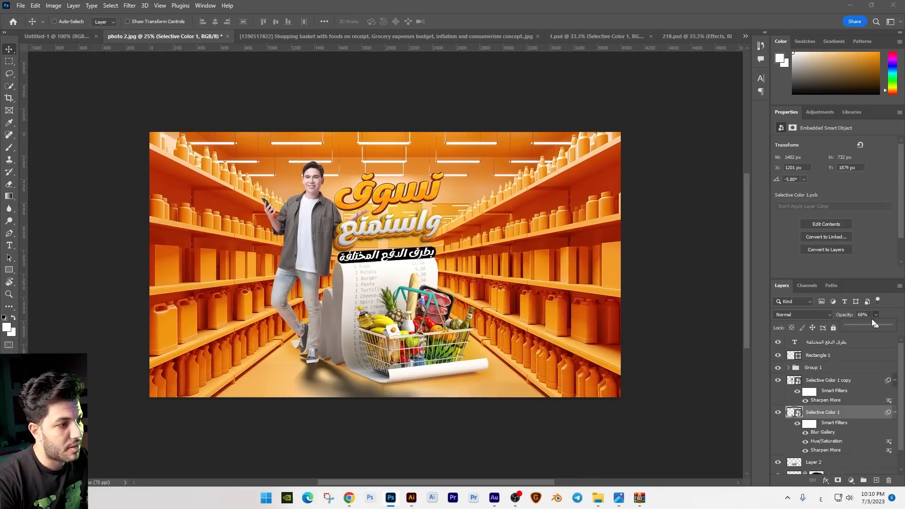
click(876, 315)
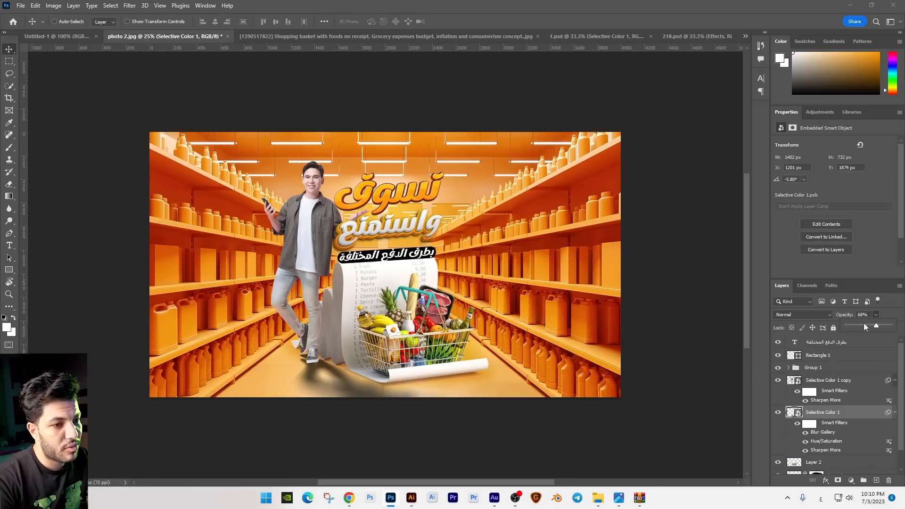
drag(865, 324, 861, 326)
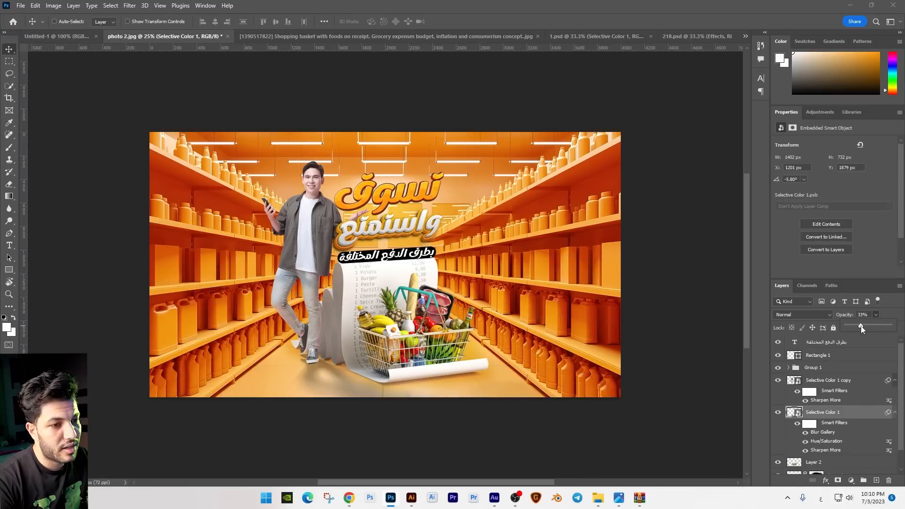
Tint the floor shadow with a dark orange-brown Color Overlay, about #893400
right_click(832, 414)
click(841, 24)
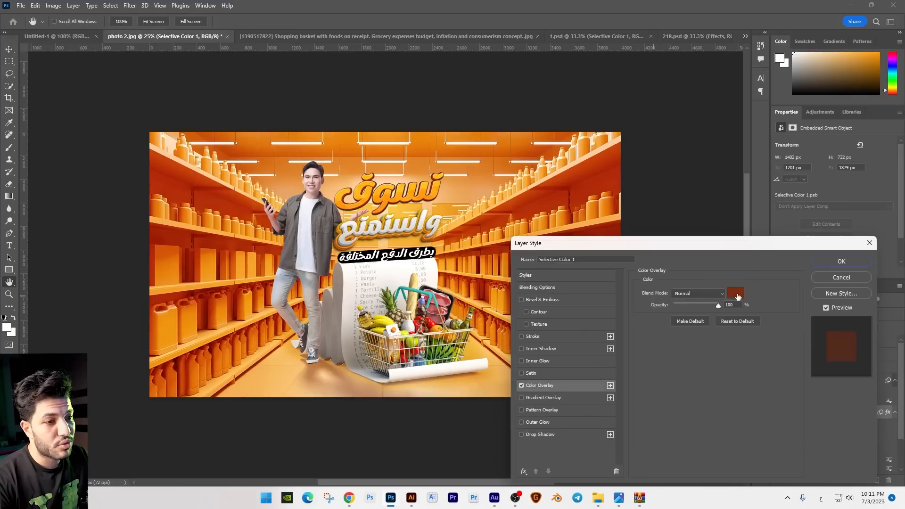
click(736, 294)
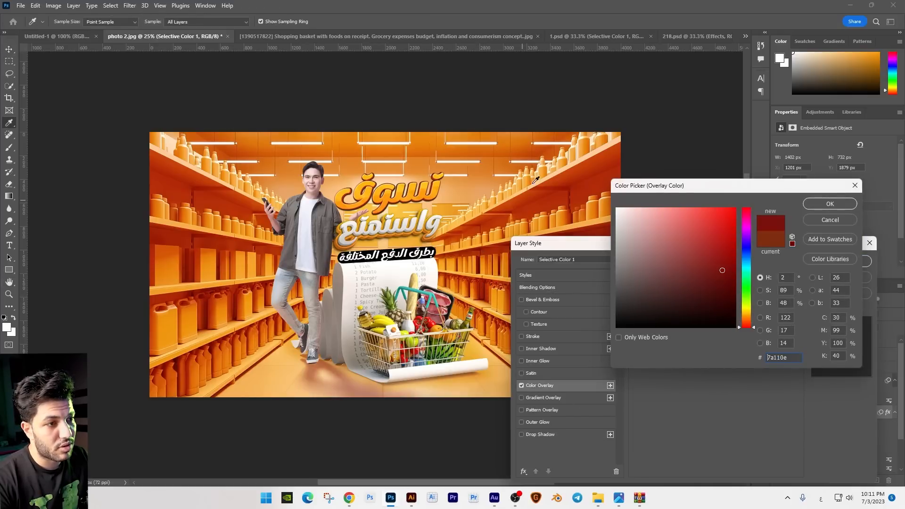
click(523, 199)
click(235, 286)
click(177, 289)
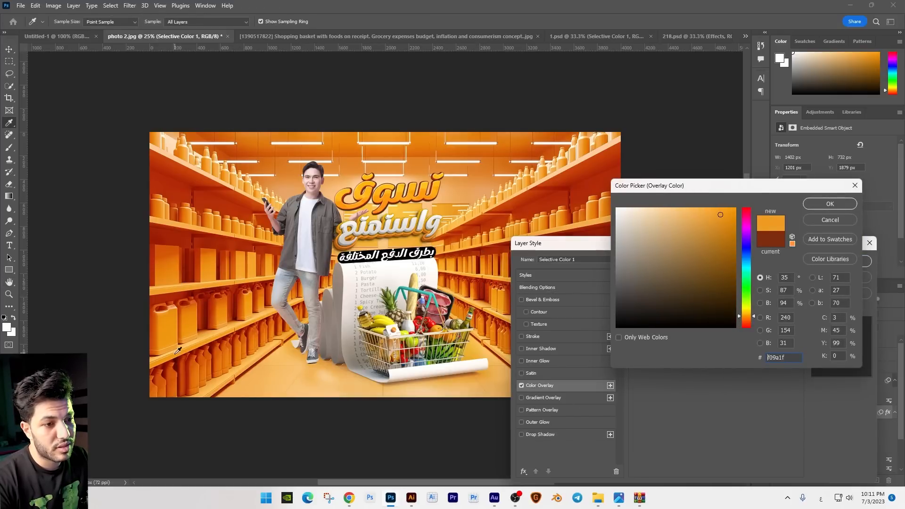
click(734, 262)
click(746, 320)
click(734, 281)
mouse_move(725, 254)
mouse_down()
mouse_move(737, 241)
mouse_move(740, 262)
mouse_up()
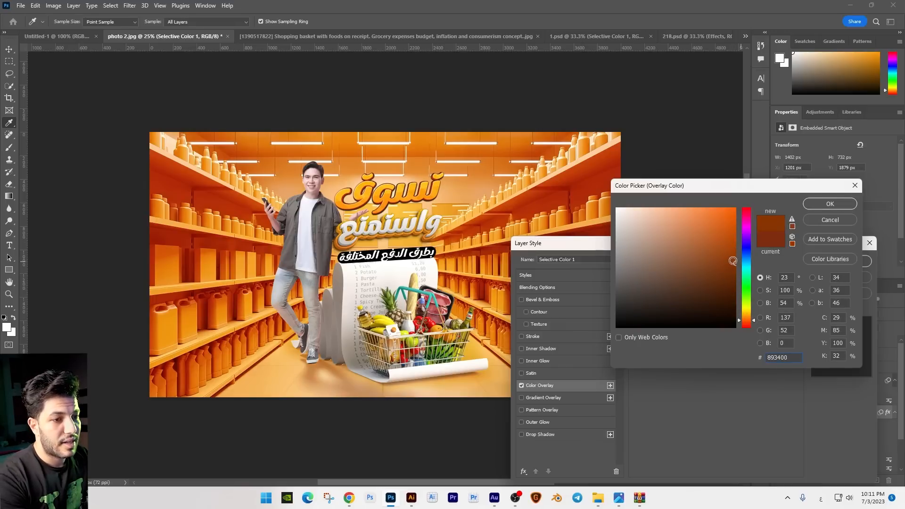
key(Return)
click(866, 260)
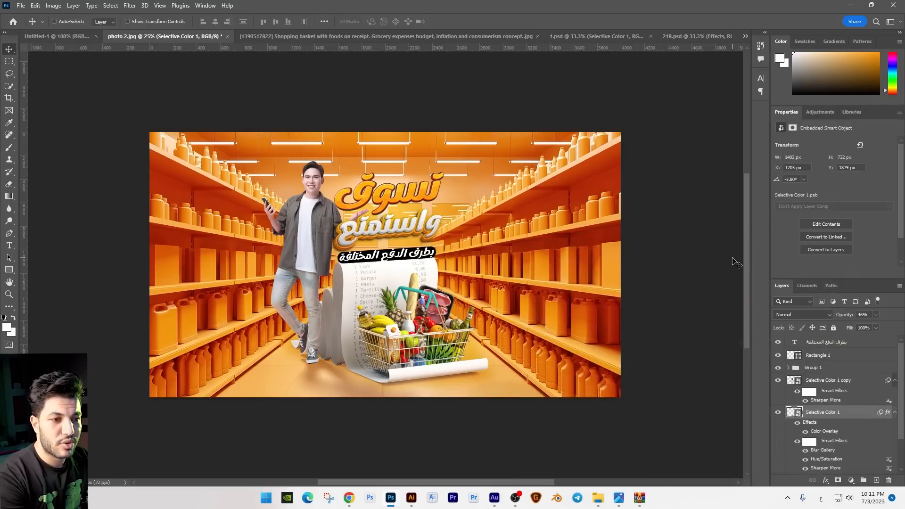
Rasterize the floor shadow layer and erase its unwanted parts around the man's feet with a soft eraser of about 165 px
click(9, 183)
click(381, 316)
key(Return)
right_click(322, 320)
drag(398, 343, 377, 340)
click(294, 358)
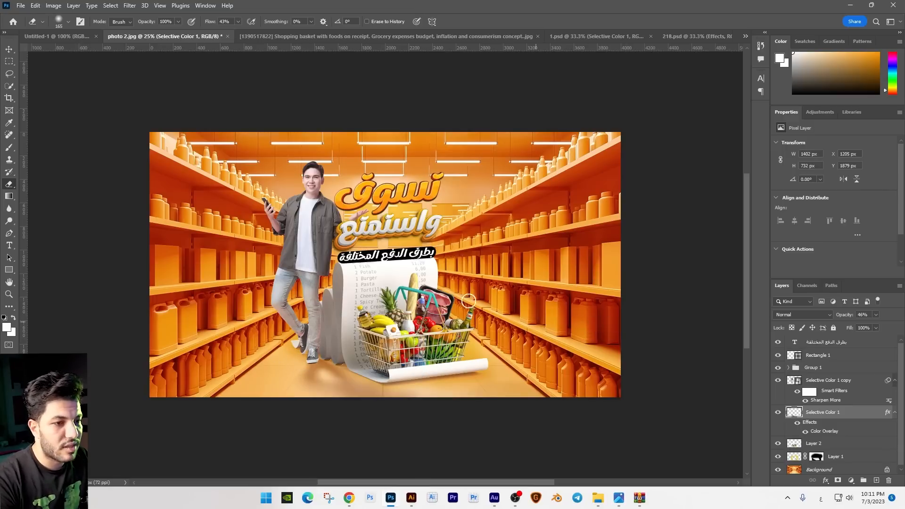
drag(439, 301, 405, 322)
Select the man's layer, Selective Color 1 copy, and add a Color Balance adjustment clipped to it
click(9, 49)
key(ctrl+plus)
key(ctrl+plus)
drag(537, 307, 574, 319)
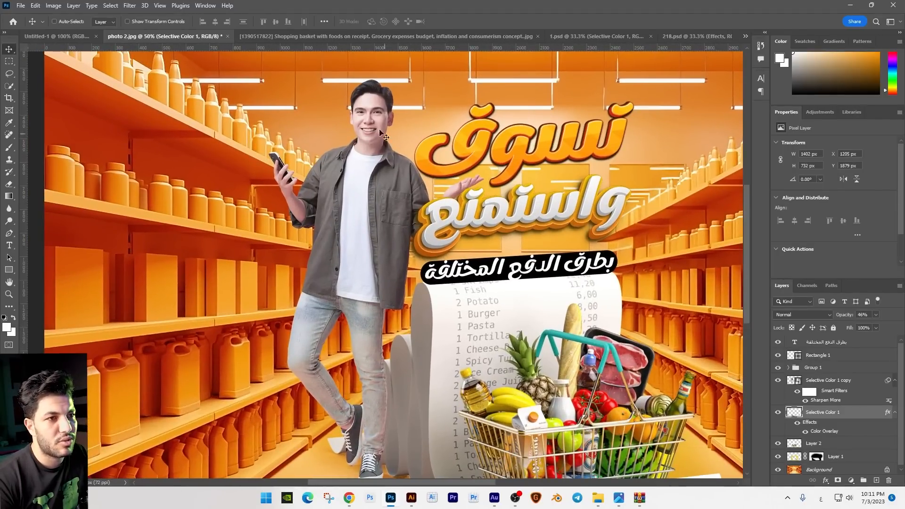
right_click(385, 211)
click(410, 207)
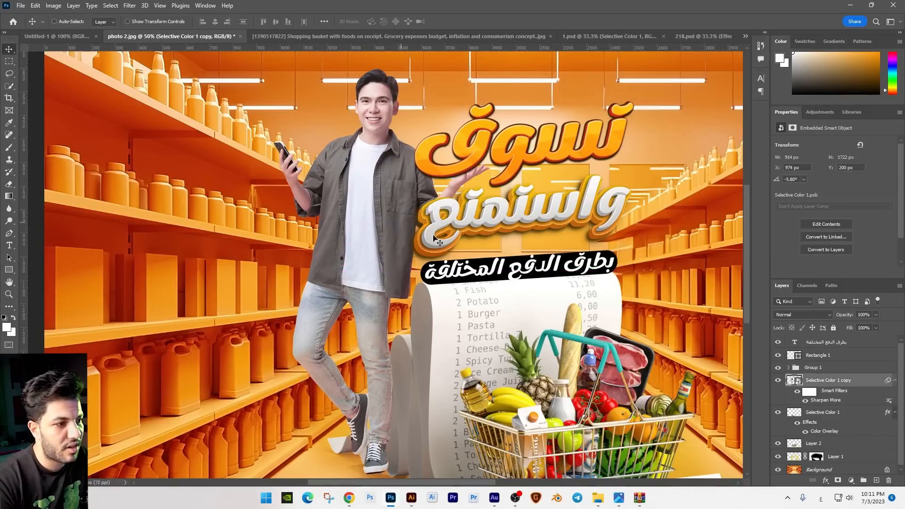
click(850, 480)
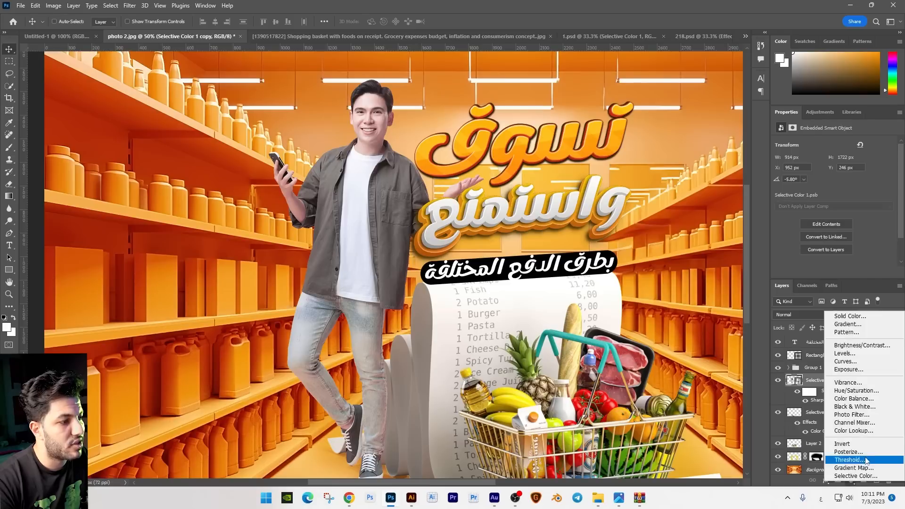
click(846, 399)
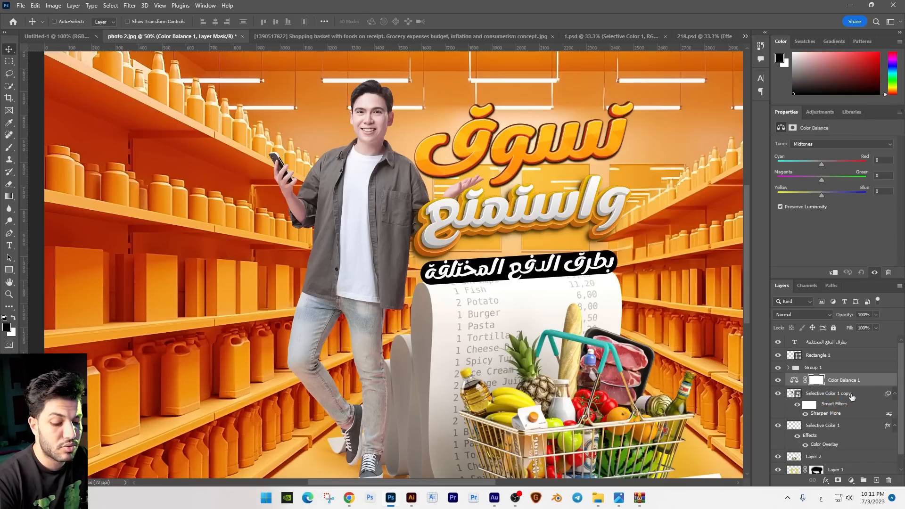
key(ctrl+alt+g)
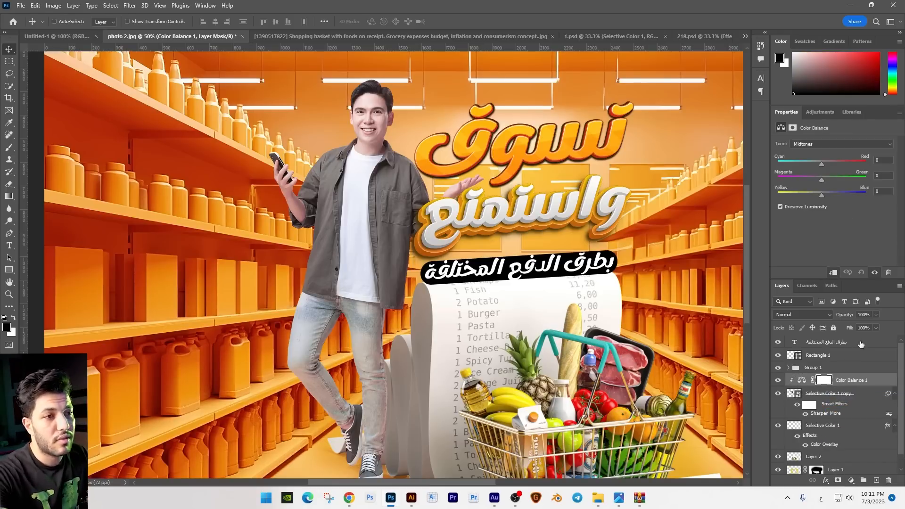
Set the man's Color Balance midtones to +11, +11, -5 and highlights to about +6, +10, -12
click(820, 164)
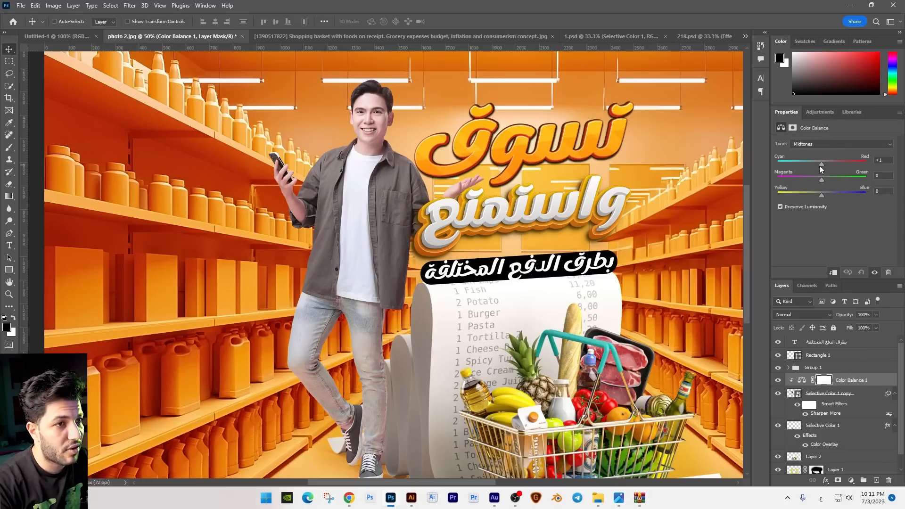
drag(821, 180, 820, 195)
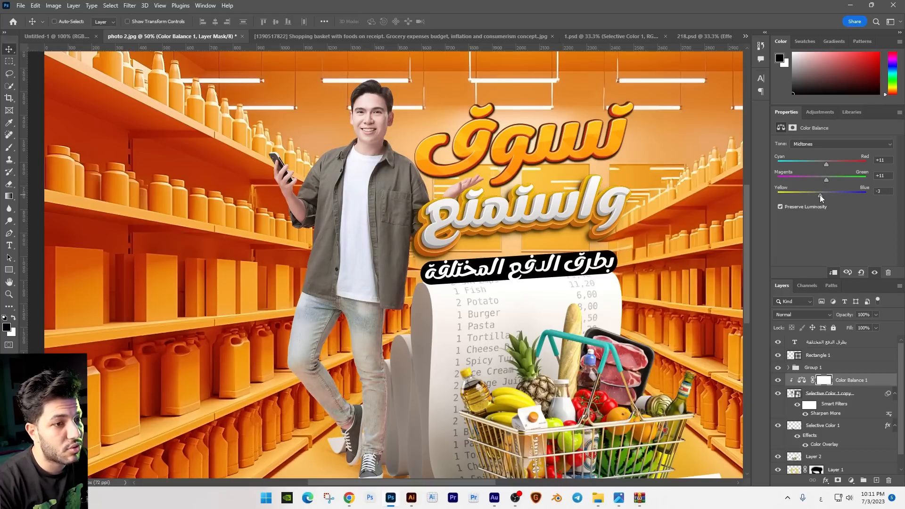
click(817, 143)
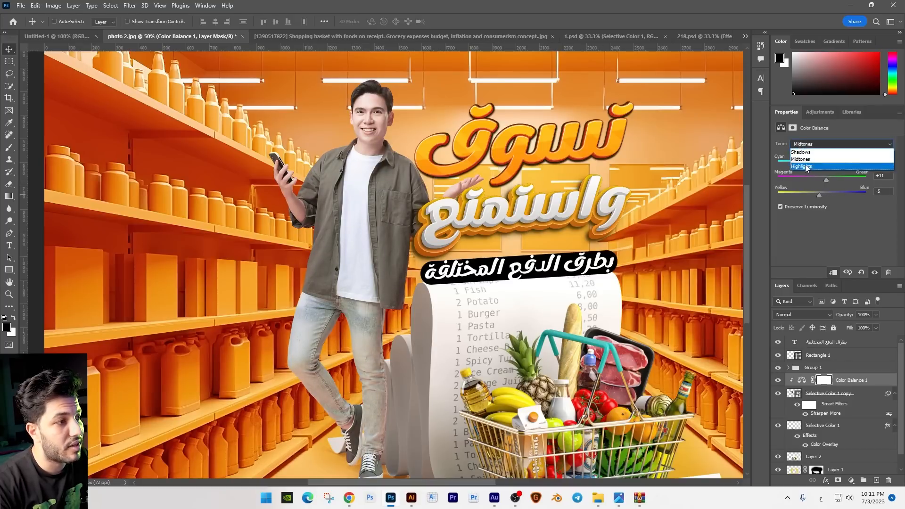
click(806, 166)
drag(825, 163, 823, 165)
mouse_move(821, 180)
mouse_down()
mouse_move(829, 179)
mouse_move(817, 180)
mouse_move(830, 193)
mouse_move(815, 194)
mouse_up()
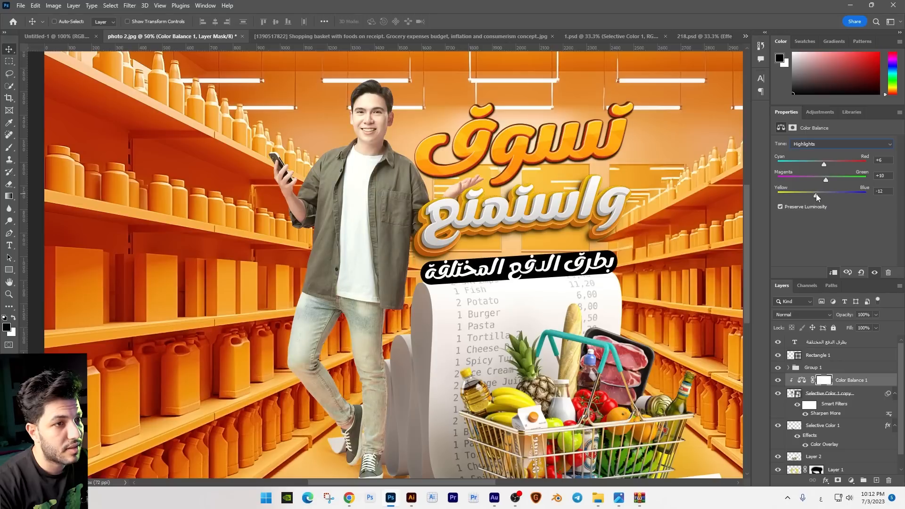
Set the man's Color Balance shadows to +18, -7, -26 and compare the man with and without the adjustment
click(816, 145)
click(812, 151)
drag(829, 166, 809, 197)
click(777, 382)
click(777, 382)
click(777, 382)
click(775, 381)
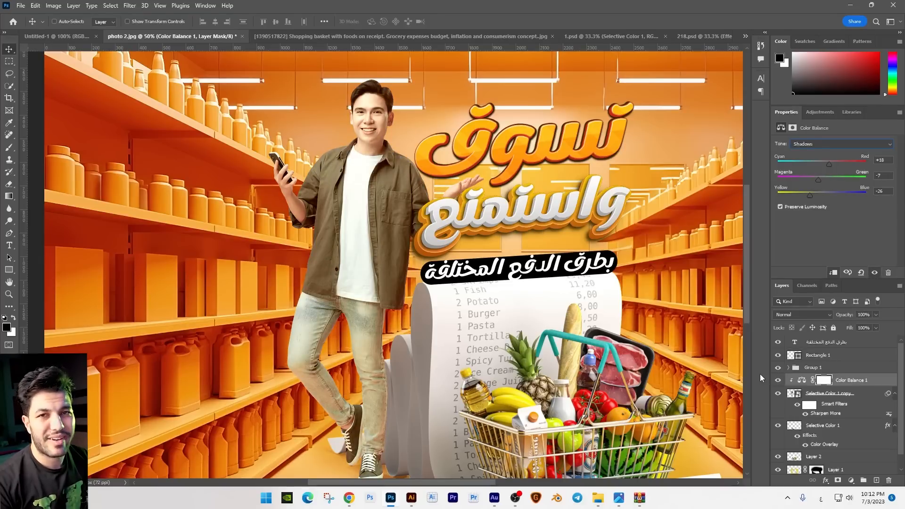
Copy the man's Color Balance adjustment to just above Layer 2 with the basket and receipt, and clip the copy to that layer
key(ctrl+minus)
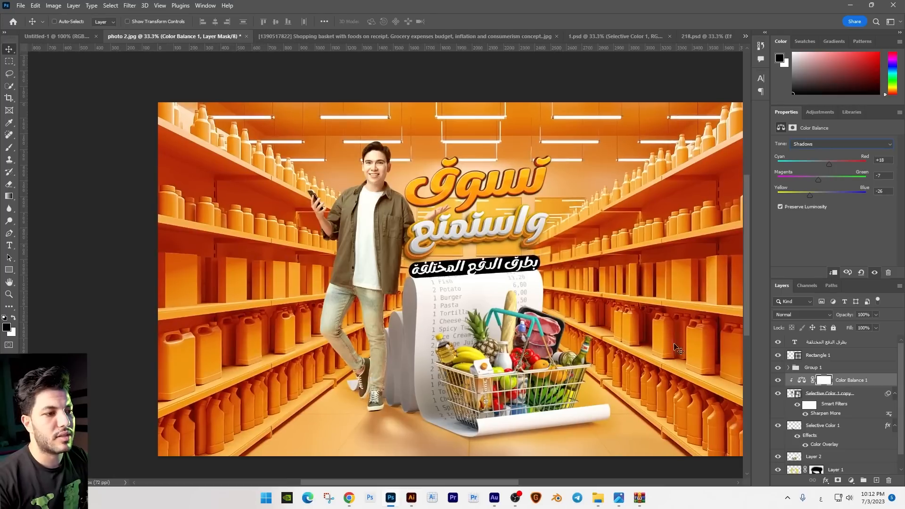
drag(495, 314, 419, 284)
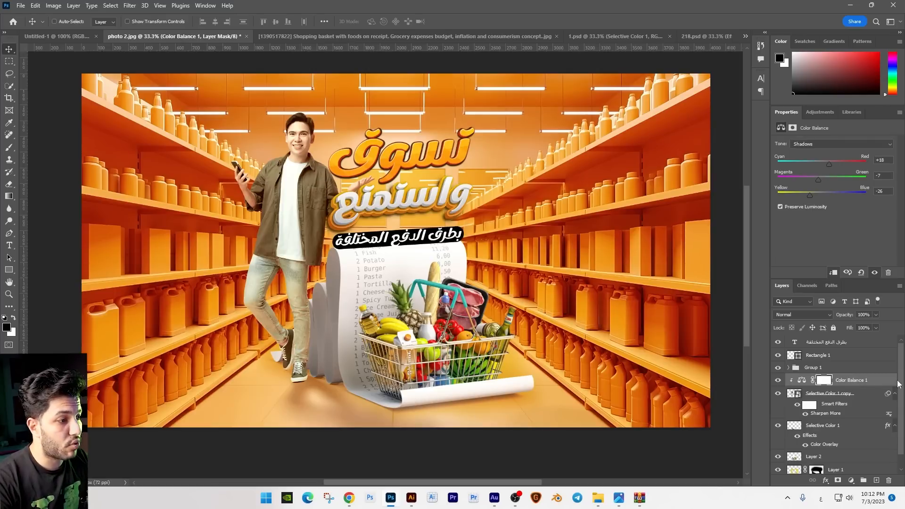
scroll(779, 411, down, 1)
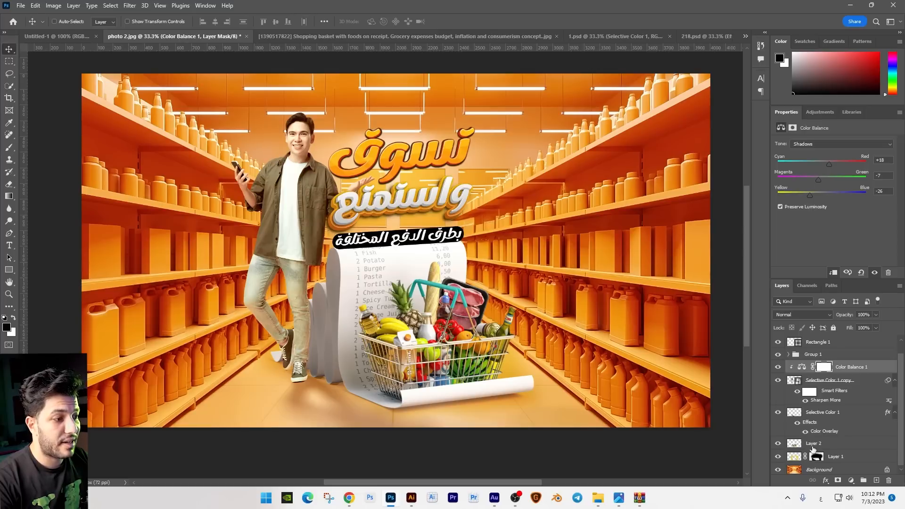
click(778, 443)
click(777, 443)
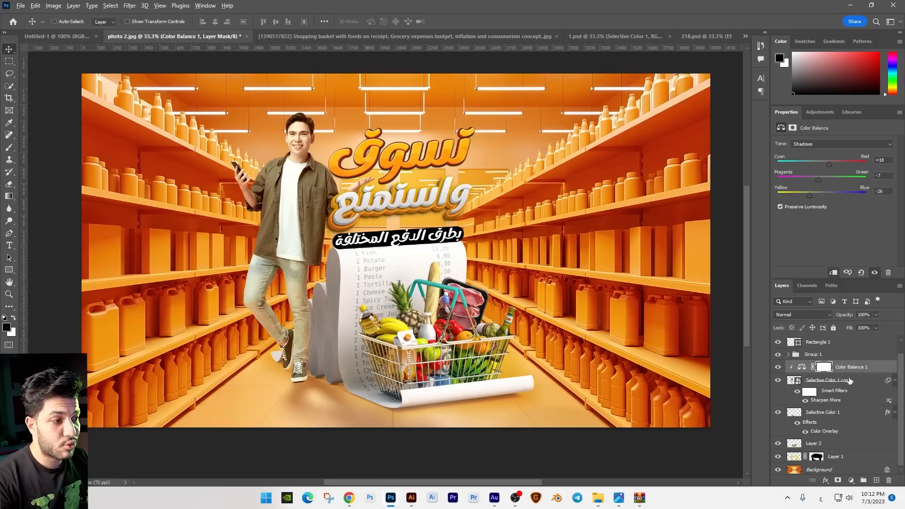
drag(853, 372, 851, 444)
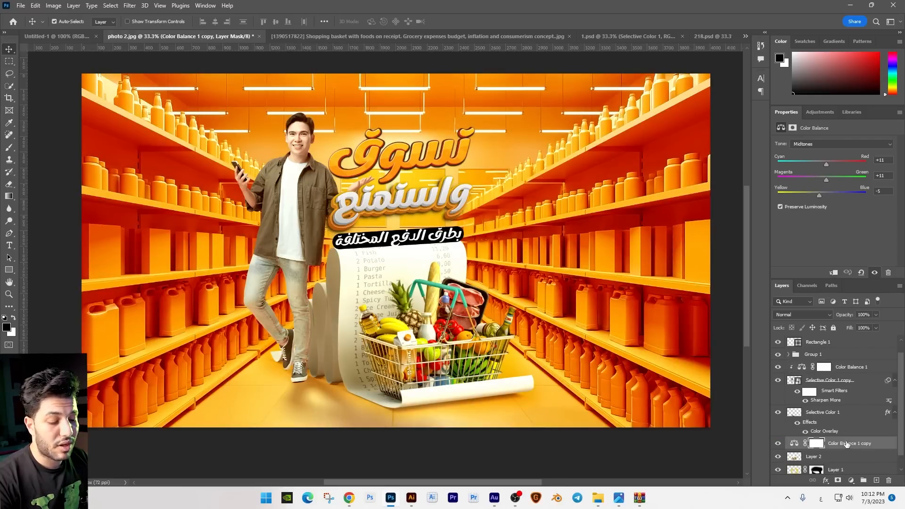
alt+click(855, 449)
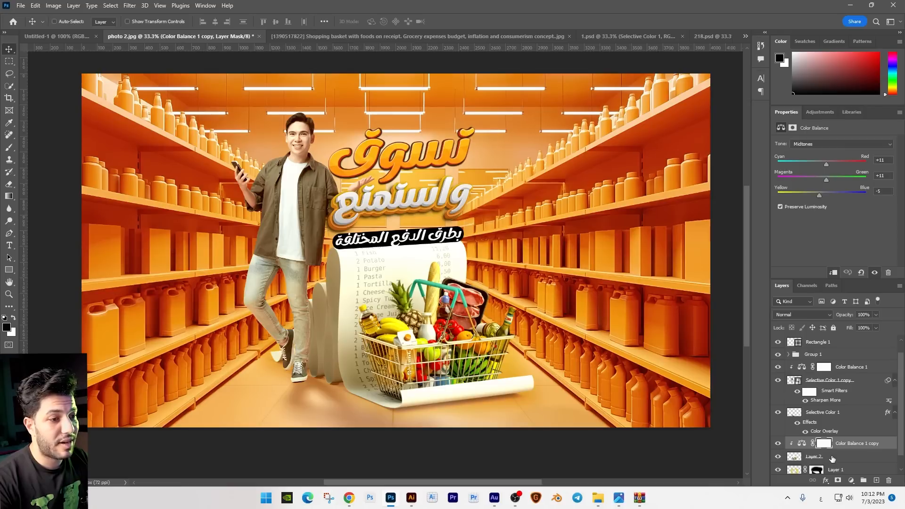
Compare the basket and the man with their Color Balance adjustments switched off and on
click(778, 444)
click(778, 443)
click(778, 444)
click(778, 444)
click(777, 370)
click(778, 370)
click(777, 370)
click(777, 370)
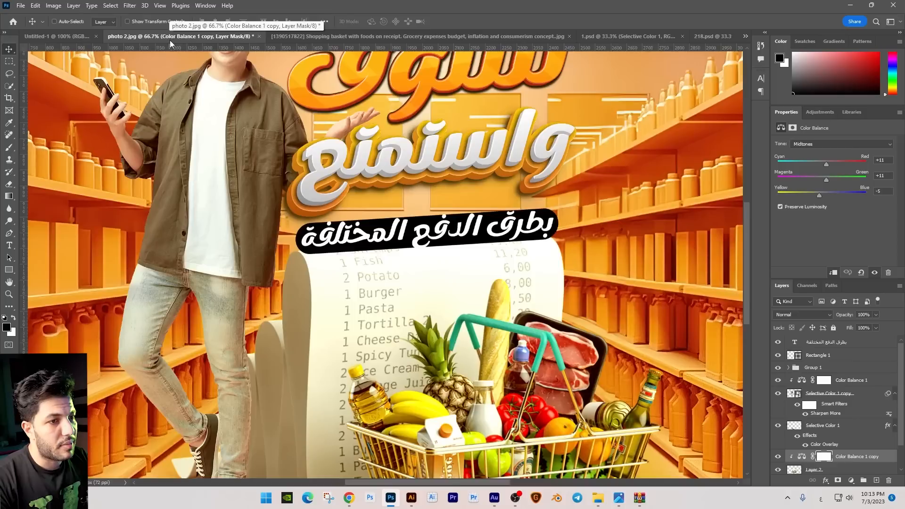
Add the contact number as white text over the poster's lower shelves and enlarge it to 258.99 pt
drag(421, 280, 457, 287)
key(t)
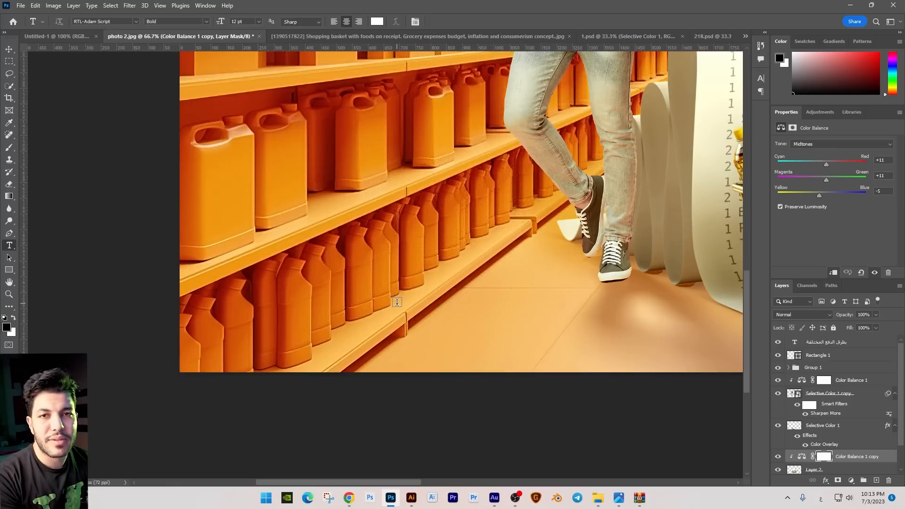
click(501, 330)
click(501, 330)
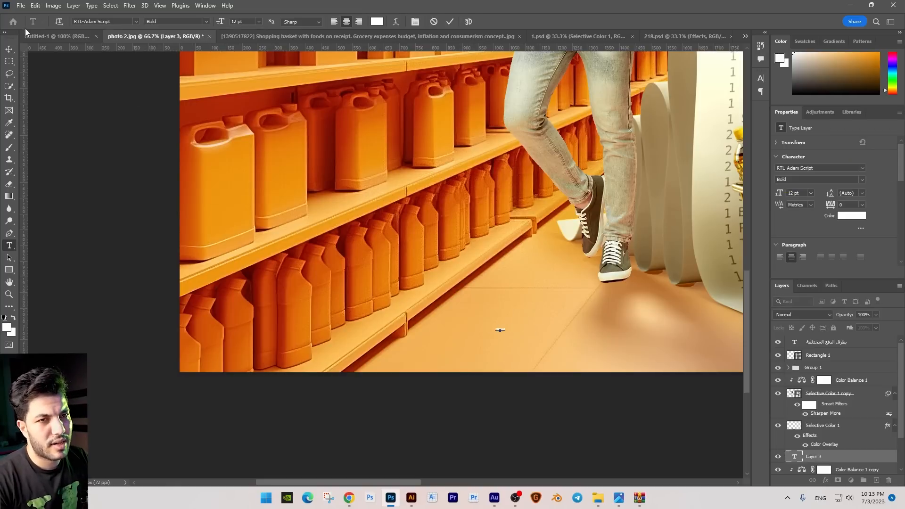
click(9, 49)
key(ctrl+t)
drag(505, 327, 606, 280)
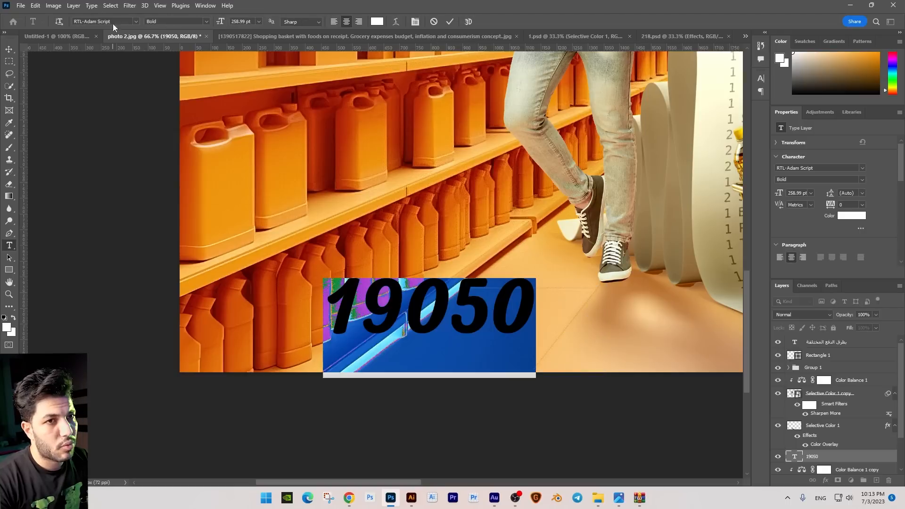
Set the contact number's font to Impact and its size to 195.05 pt
click(114, 23)
text(impact)
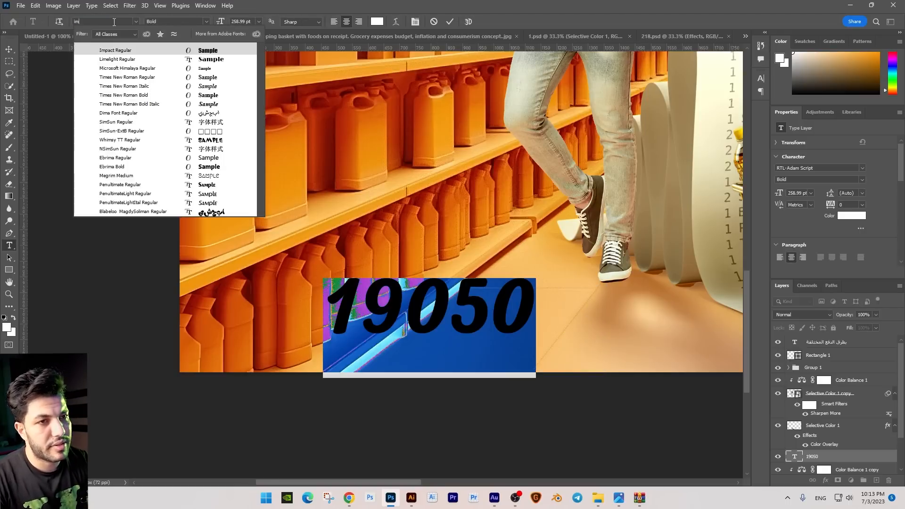
key(Return)
click(9, 49)
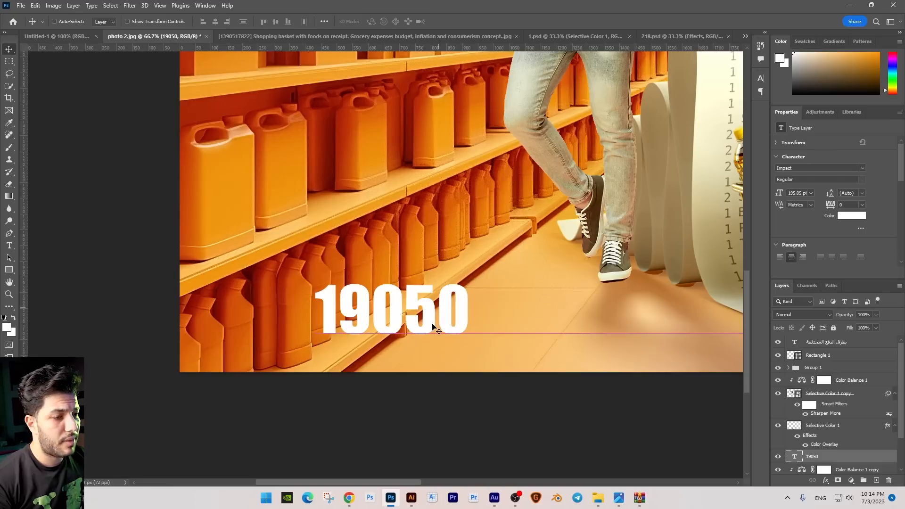
Duplicate the contact number beside itself, change the copy to HOME and scale it down to 75.82 pt
drag(392, 314, 534, 288)
double_click(534, 283)
text(hom)
key(ctrl+a)
text(HOME)
key(ctrl+Return)
key(ctrl+t)
drag(627, 231, 539, 282)
key(Return)
Duplicate HOME directly below itself and change the copy to DELIVERY
drag(517, 312, 517, 331)
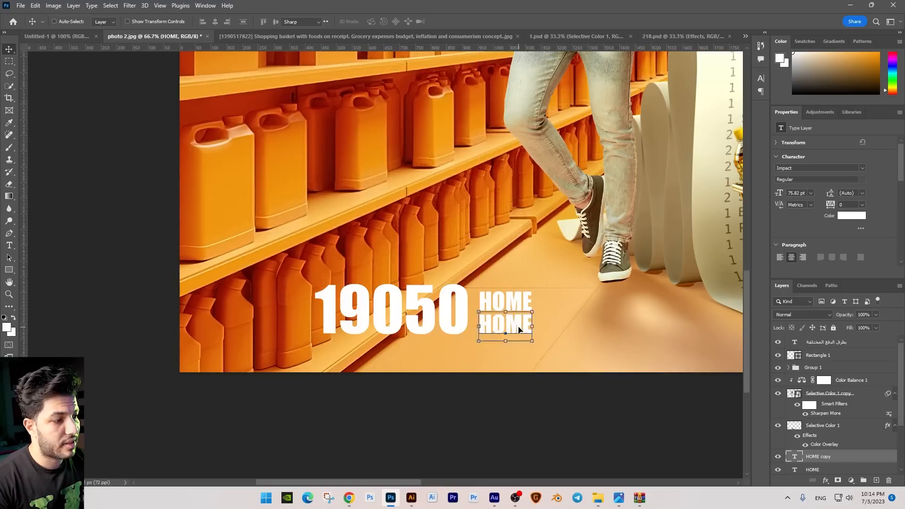
double_click(518, 328)
text(DELIVERY)
key(ctrl+Return)
Line up DELIVERY under HOME and scale both words to 83.91 pt to match the contact number's height
right_click(525, 304)
drag(542, 333, 568, 286)
shift+click(534, 310)
key(ctrl+t)
key(Return)
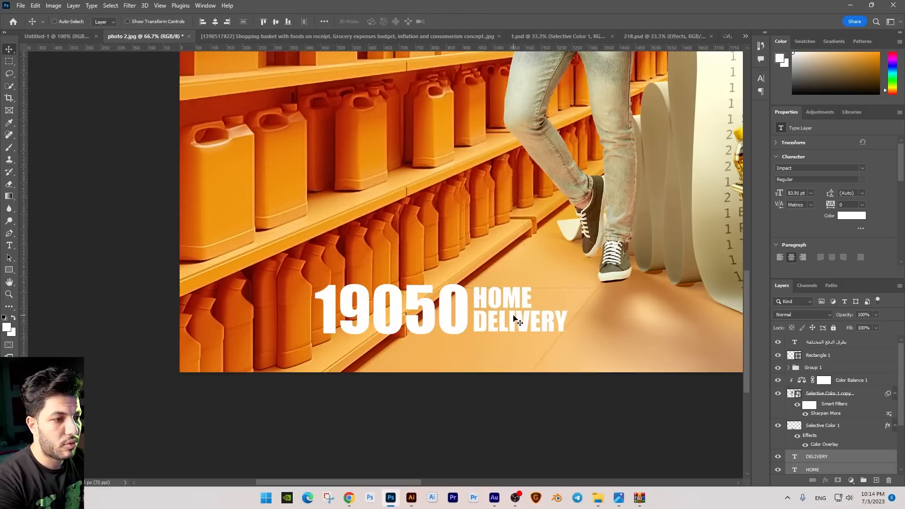
Copy HOME to the front of the contact number and set the copy's font to typeecon
drag(465, 312, 324, 337)
right_click(541, 326)
click(544, 330)
double_click(325, 336)
key(ctrl+a)
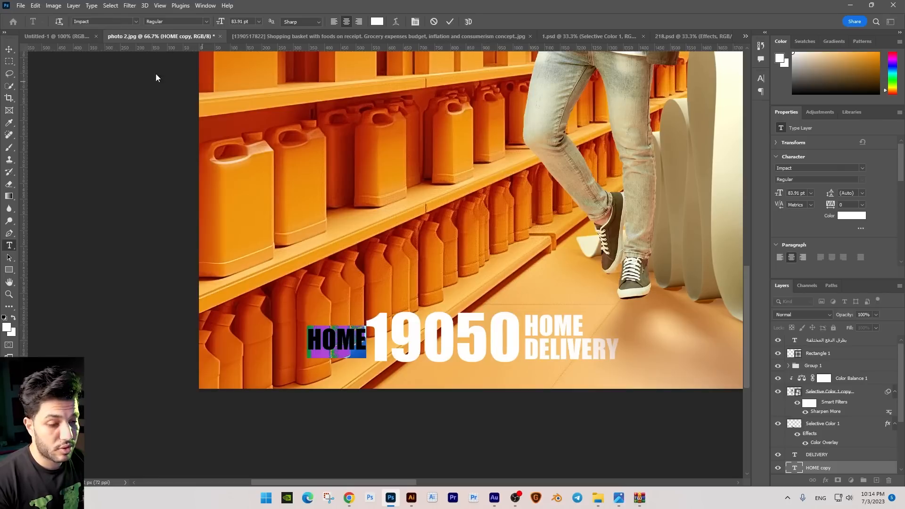
click(100, 21)
text(typeecon)
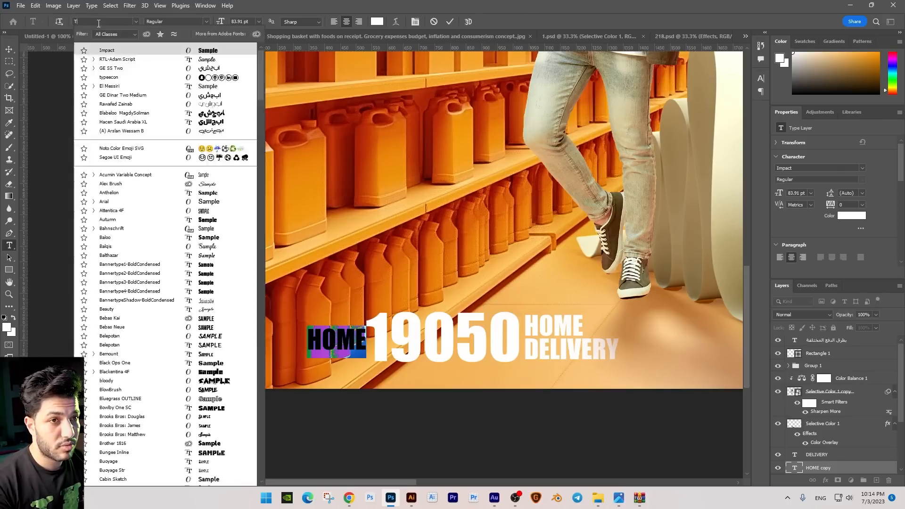
key(Return)
drag(401, 356, 358, 341)
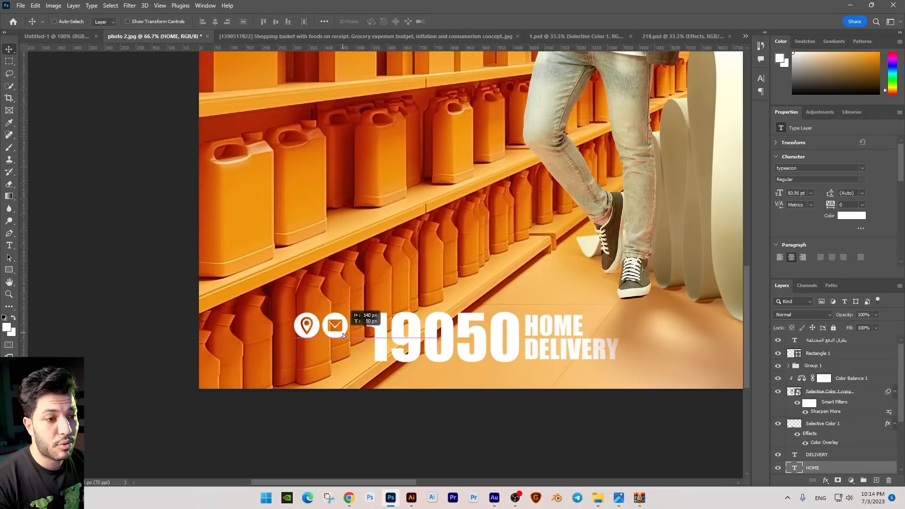
Replace the typeecon text with the phone icon and place it directly before the contact number
key(t)
click(328, 334)
key(ctrl+a)
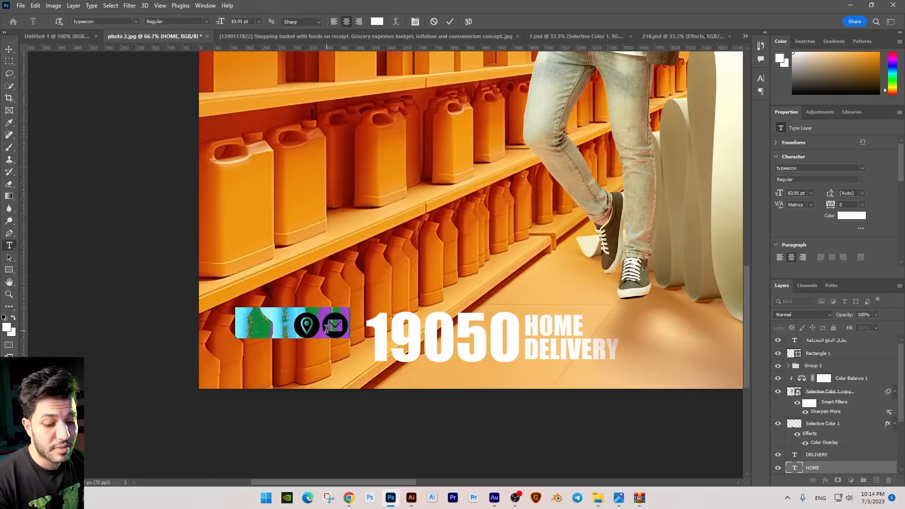
text(f)
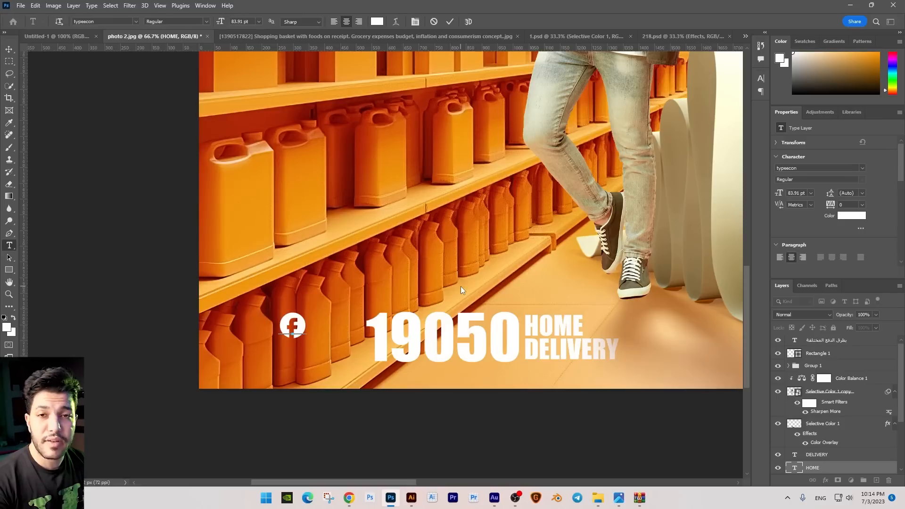
key(BackSpace)
text(g)
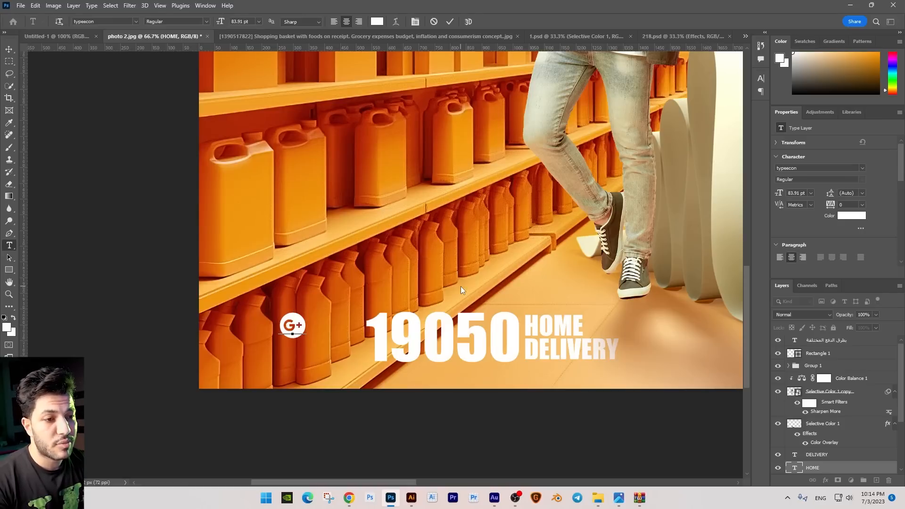
key(BackSpace)
text(p)
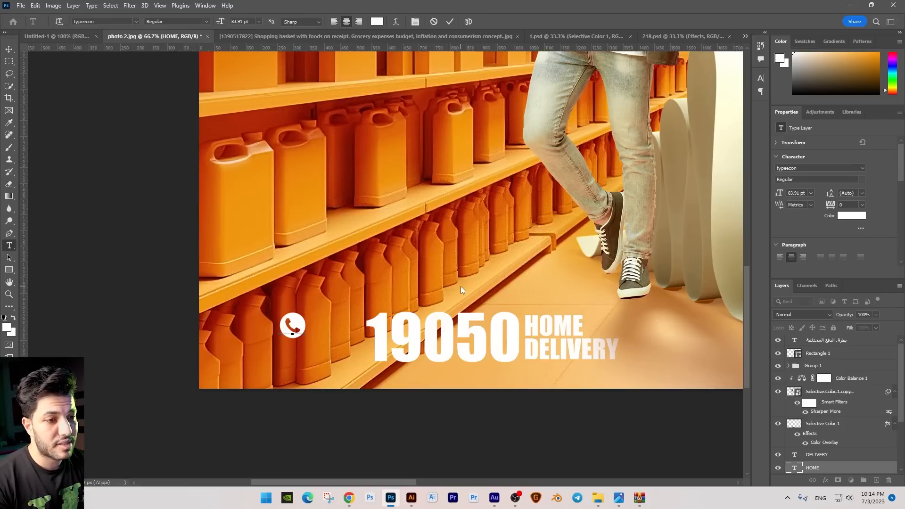
click(9, 49)
drag(313, 321, 325, 337)
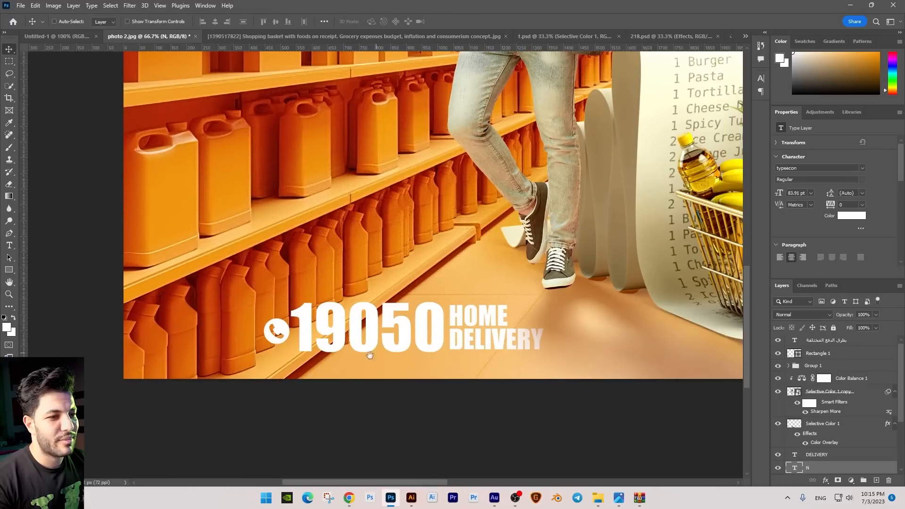
Select the contact number, HOME, DELIVERY and phone icon layers and move them to the top of the layer stack
drag(436, 341, 461, 355)
scroll(830, 420, down, 2)
click(833, 390)
shift+click(838, 429)
drag(560, 373, 591, 378)
drag(589, 378, 558, 378)
drag(859, 410, 817, 343)
Draw a thin white rectangle about 489 by 5 px as a horizontal line running outward from the phone icon
key(u)
drag(304, 355, 151, 354)
key(v)
right_click(329, 346)
click(334, 350)
drag(333, 350, 291, 311)
key(ctrl+z)
Duplicate the contact number, change the copy to HANDYMARKET's page name HAMDYMARKET and scale it to fit above the thin white line
drag(411, 351, 288, 291)
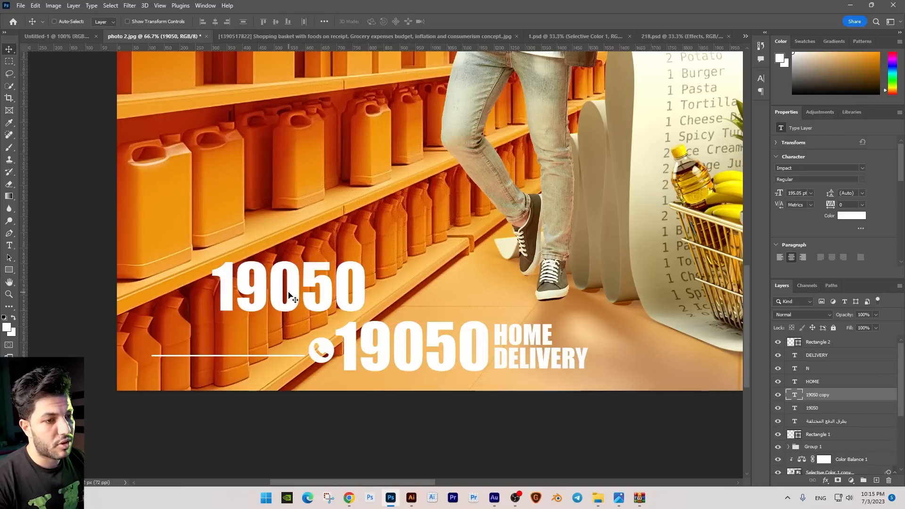
double_click(289, 291)
click(289, 291)
key(ctrl+a)
text(HAMD)
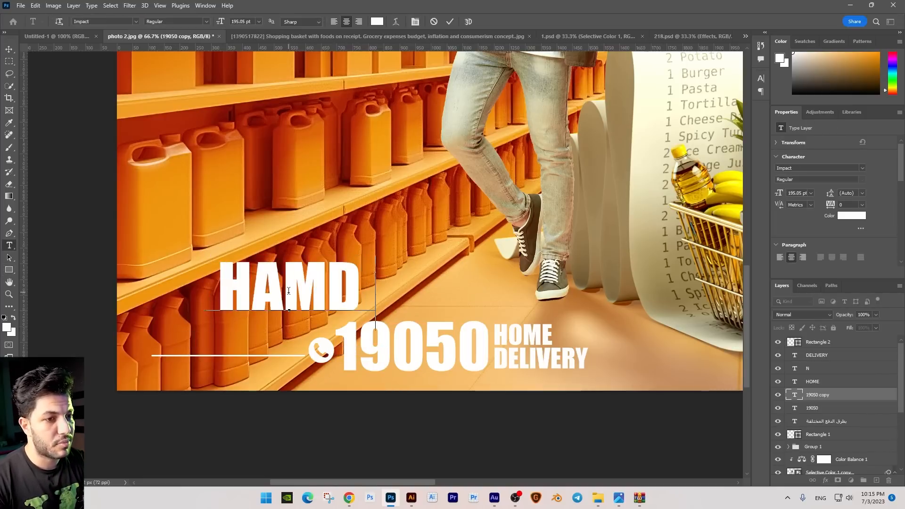
text(YMARKET)
key(ctrl+Return)
key(ctrl+t)
drag(472, 287, 355, 288)
drag(340, 290, 334, 250)
key(Return)
key(t)
double_click(335, 239)
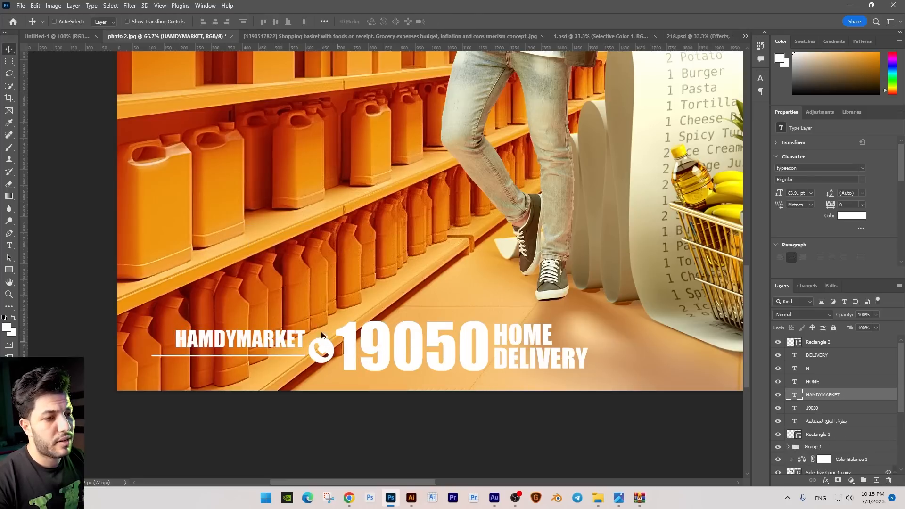
Duplicate the phone icon above the page name and change the copy to the Facebook icon
alt+drag(321, 335, 165, 238)
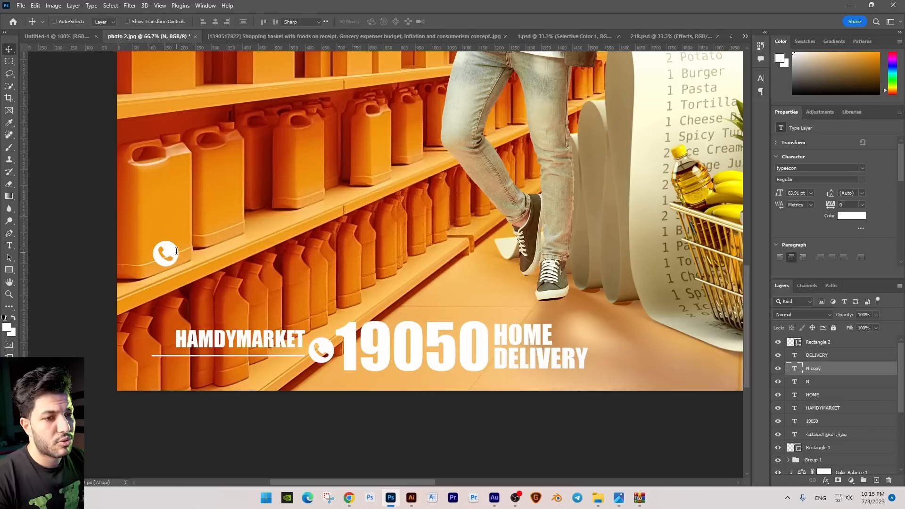
key(t)
double_click(165, 253)
key(BackSpace)
text(F)
click(7, 51)
Scale the Facebook icon to about 70.45% and place it just before HAMDYMARKET
drag(198, 264, 193, 335)
key(ctrl+t)
drag(176, 313, 169, 320)
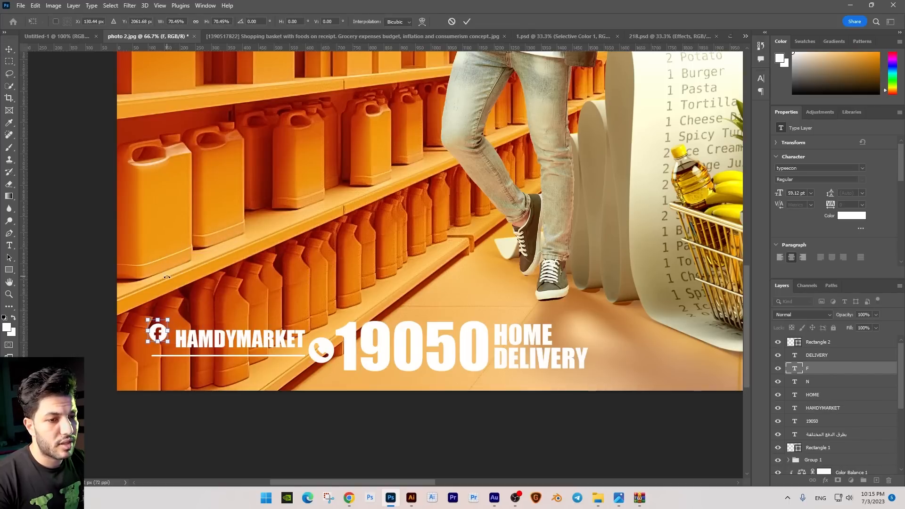
key(Return)
drag(276, 338, 280, 342)
Select the Facebook icon, HAMDYMARKET and the thin line together and nudge them slightly down and away from the phone icon
key(ctrl+minus)
key(ctrl+minus)
drag(475, 342, 391, 436)
drag(456, 391, 429, 377)
key(ctrl+minus)
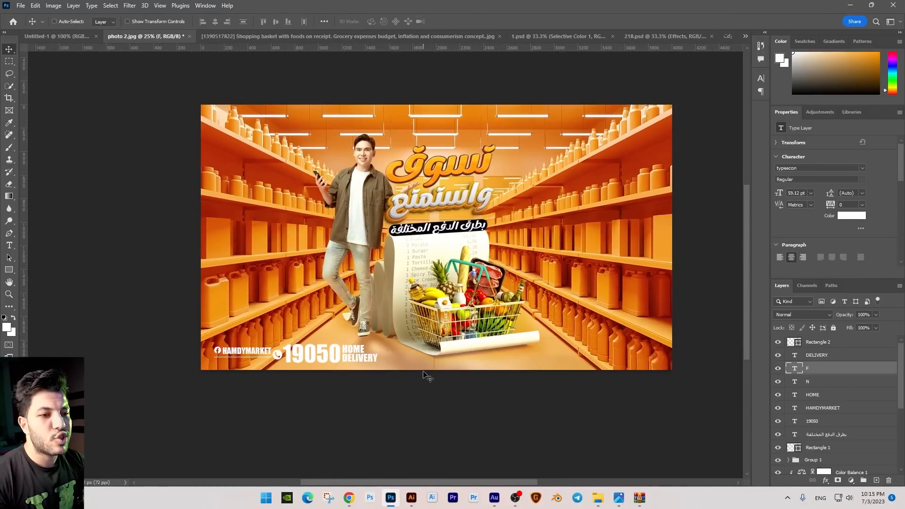
ctrl+click(824, 409)
ctrl+click(820, 343)
drag(419, 319, 416, 317)
key(ctrl+z)
drag(509, 322, 508, 325)
key(Left)
key(Left)
key(Down)
key(Down)
key(Down)
key(Down)
key(Left)
key(Left)
key(Left)
key(Left)
key(Left)
key(Left)
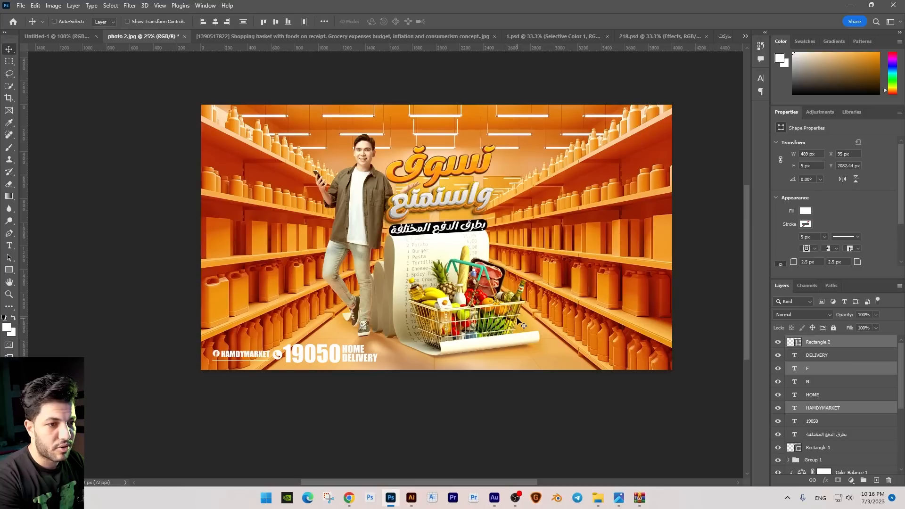
Select all the contact layers, from the thin line to the contact number, and scale them to about 83.98%
shift+click(830, 433)
drag(384, 280, 394, 270)
key(ctrl+z)
ctrl+click(829, 434)
drag(357, 371, 352, 349)
key(ctrl+z)
key(ctrl+t)
key(Return)
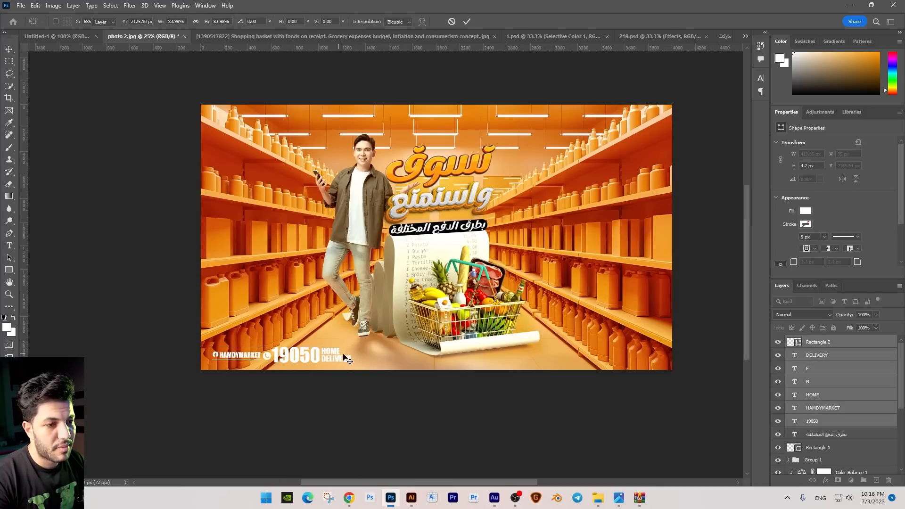
Group the contact layers and nudge the group slightly left and up in the poster's lower corner
key(ctrl+g)
key(Left)
key(Left)
key(Left)
key(Left)
key(Left)
key(Left)
key(Left)
key(Left)
key(Left)
key(Left)
key(Left)
key(Left)
key(Up)
key(Up)
key(Up)
key(Up)
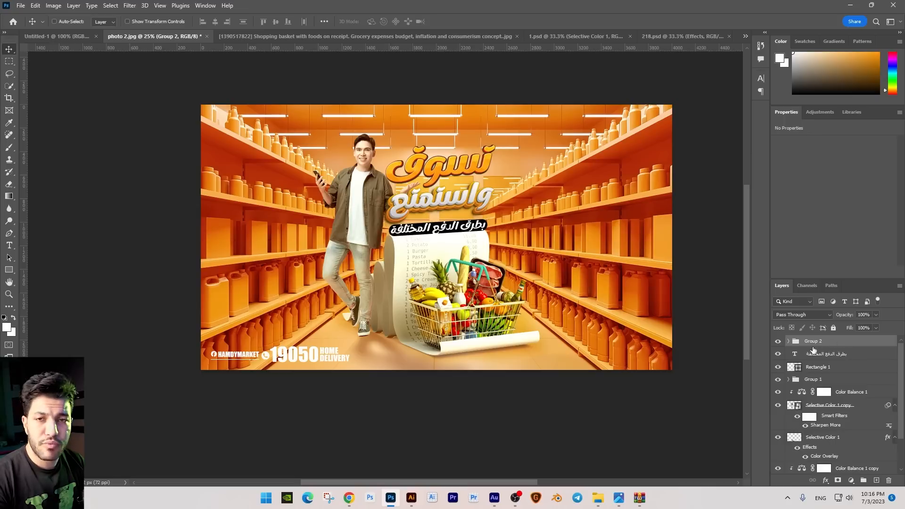
Create a new layer below the contact group and prepare a black Foreground to Transparent gradient
click(857, 359)
click(876, 479)
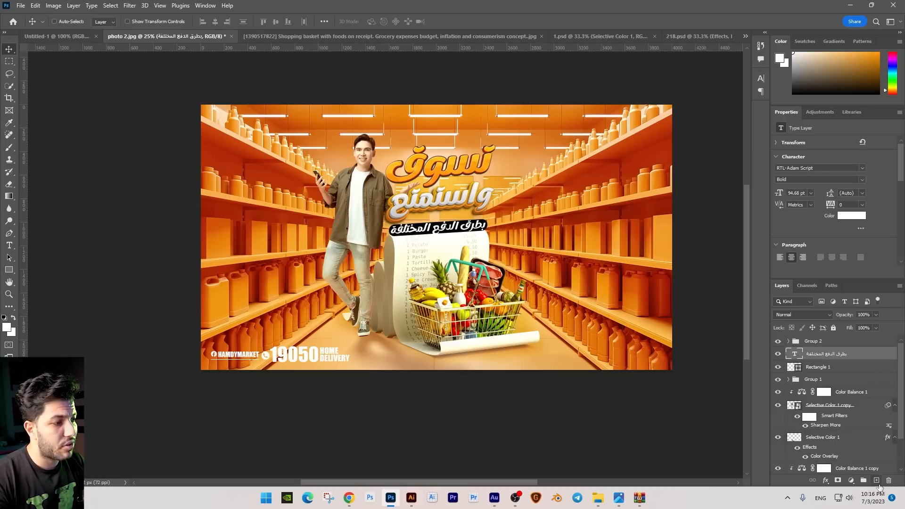
click(9, 196)
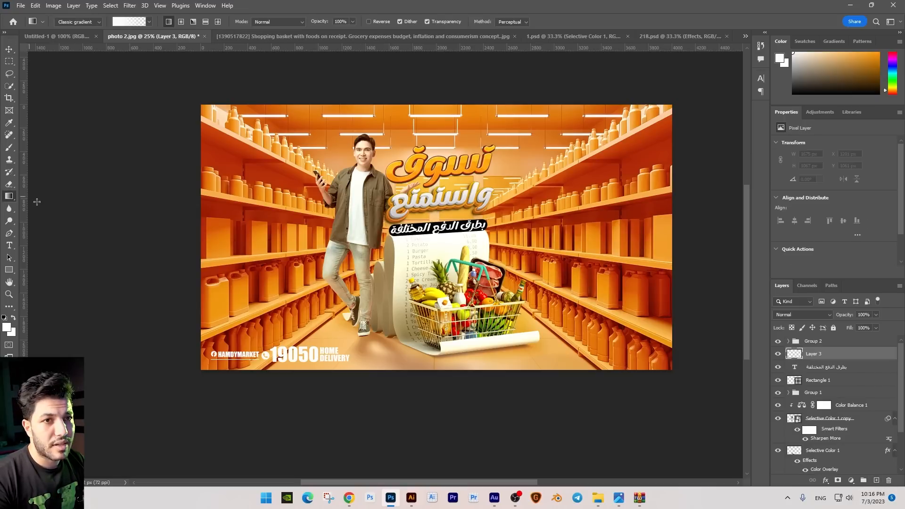
click(118, 23)
click(384, 117)
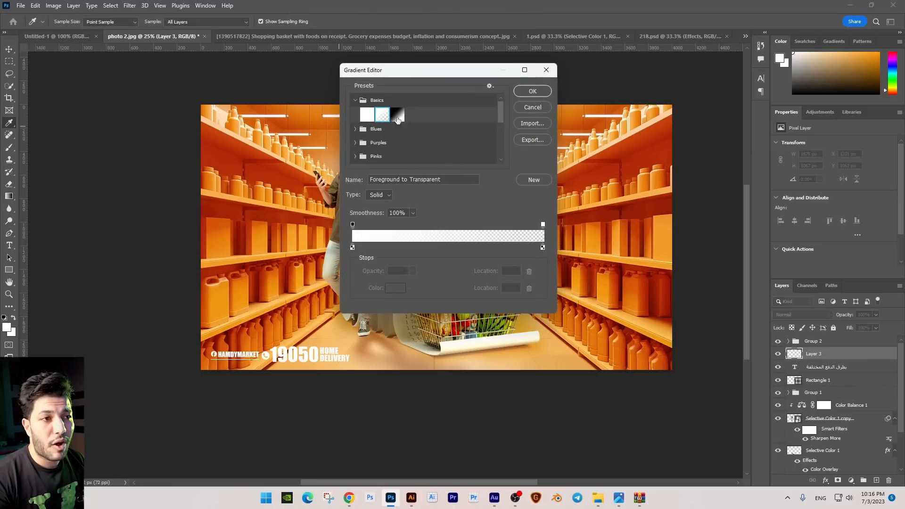
click(546, 95)
click(9, 330)
click(640, 391)
key(Return)
Draw the black gradient upward from the poster's bottom edge and set its layer opacity to 67%
drag(455, 372, 460, 411)
drag(462, 338, 462, 337)
drag(457, 404, 430, 350)
click(875, 315)
drag(867, 324, 861, 323)
Stretch the dark gradient upward to a height of 1145 px
key(ctrl+t)
drag(437, 270, 436, 235)
key(Return)
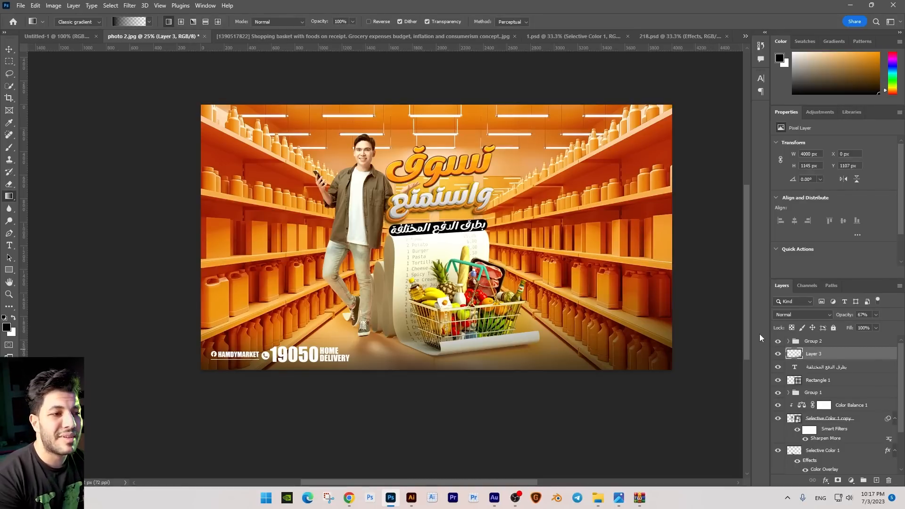
Softly erase the dark gradient over the right-hand shelves with a 2165 px eraser
key(e)
right_click(485, 211)
key(Escape)
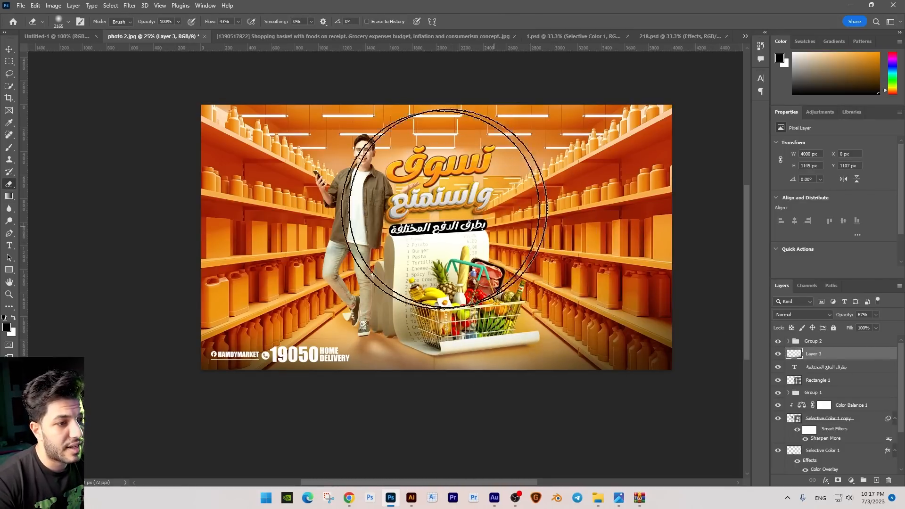
mouse_move(646, 235)
mouse_down()
mouse_move(626, 276)
mouse_move(597, 263)
mouse_up()
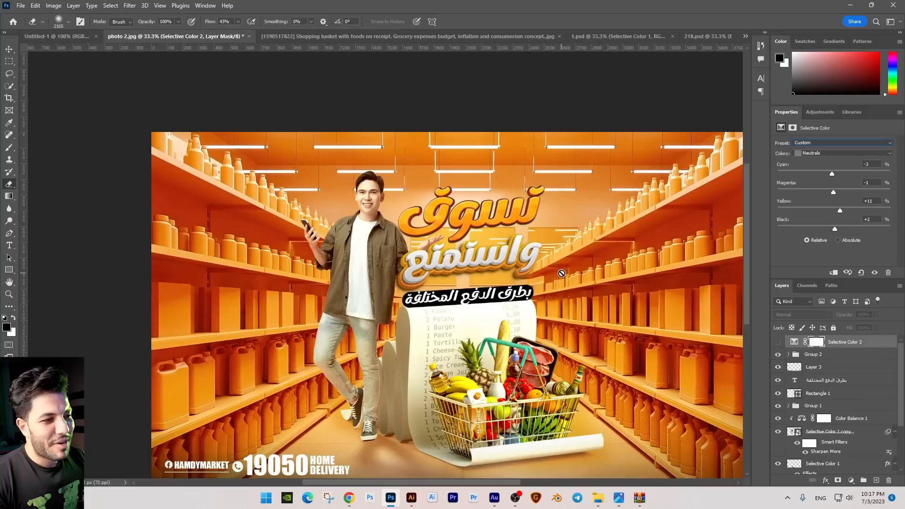
Review the whole poster with the Selective Color 2 adjustment hidden
drag(568, 267, 532, 250)
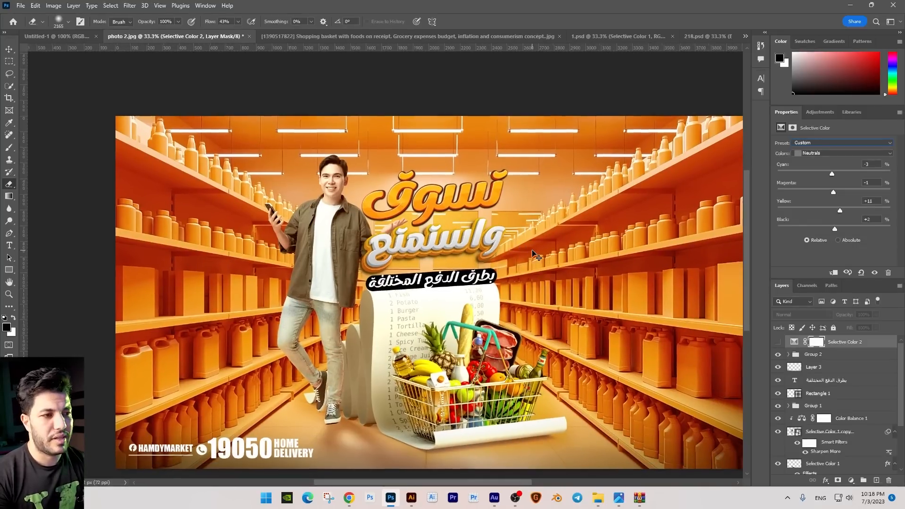
key(ctrl+minus)
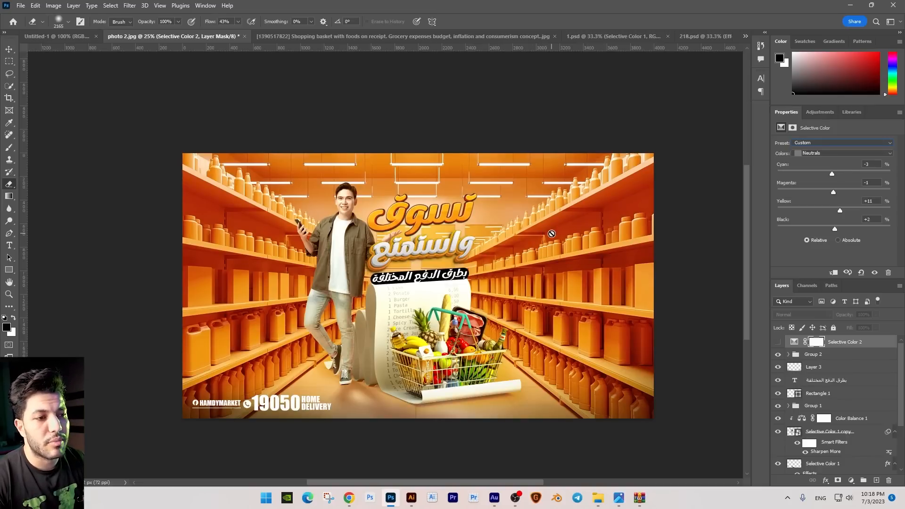